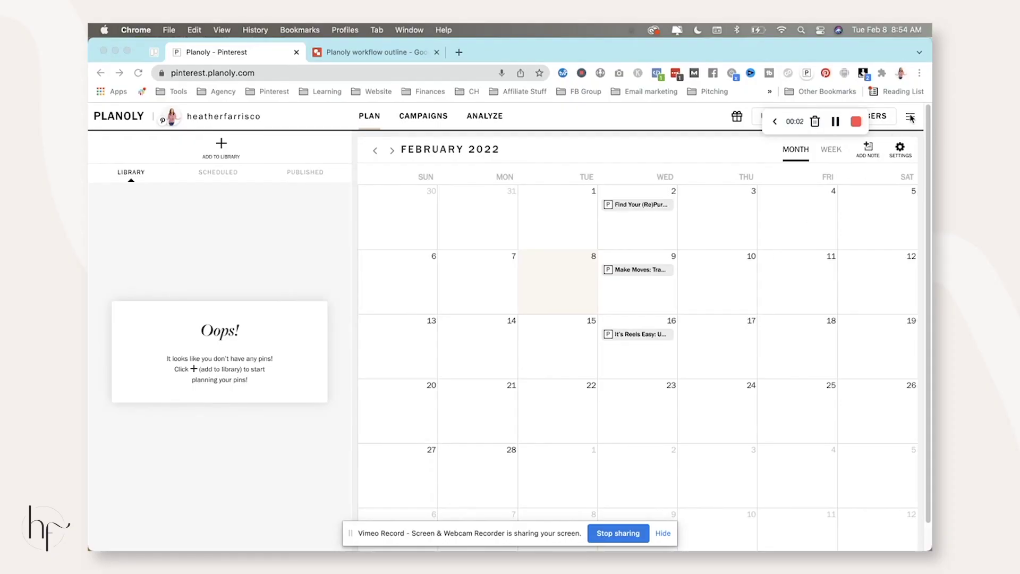
# - Open the My Profile account settings page from the account menu
pyautogui.click(910, 118)
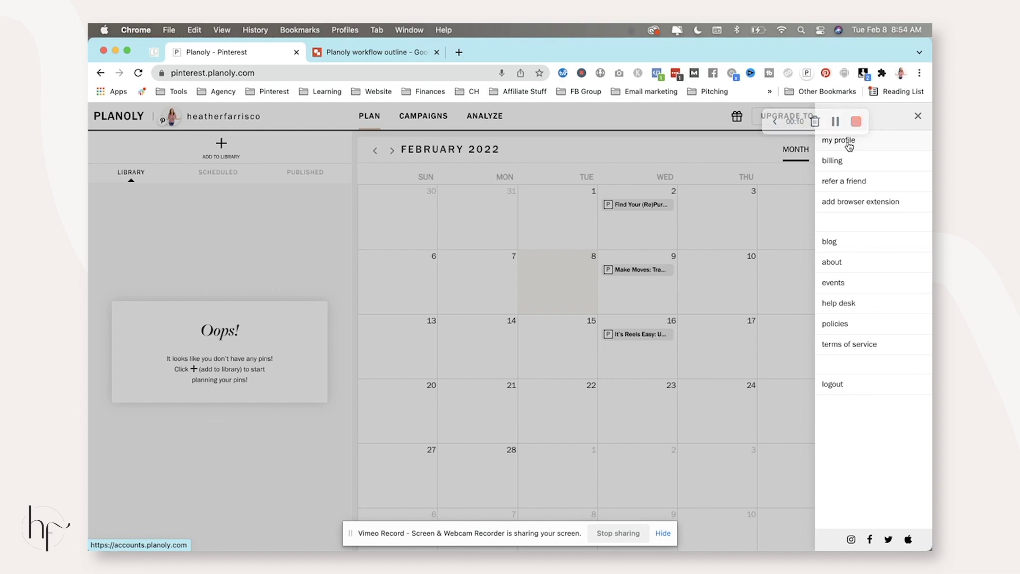
pyautogui.click(848, 144)
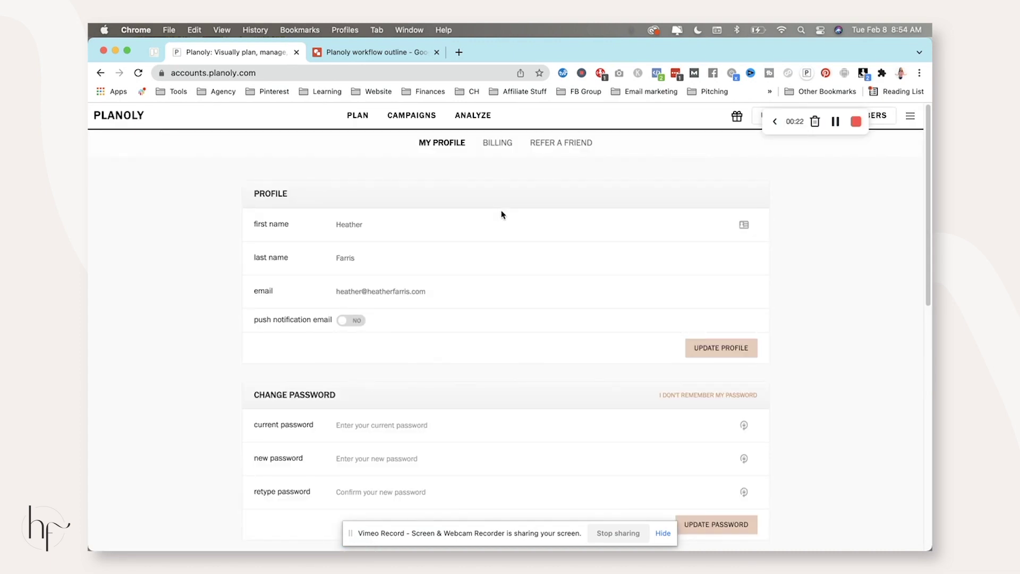
# - Look over the Managed Social Accounts list, then go back to the February 2022 pin calendar
pyautogui.scroll(-10, 498, 278)
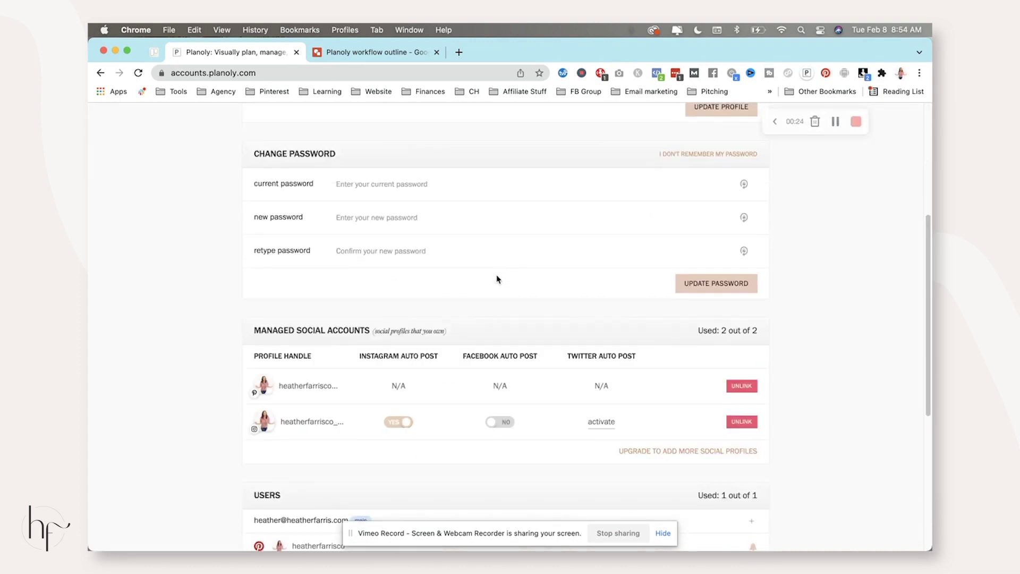
pyautogui.scroll(-5, 498, 279)
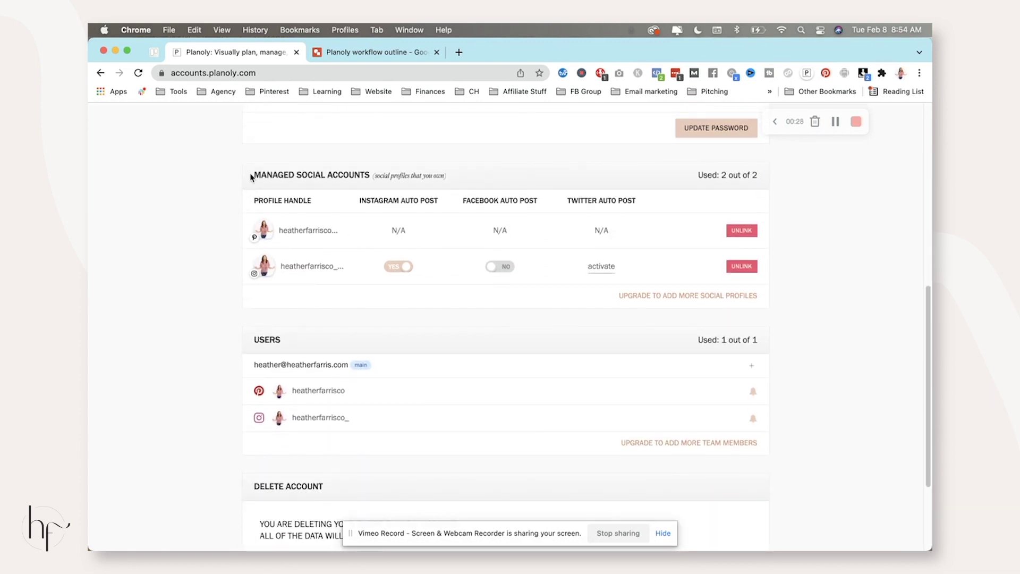
pyautogui.moveTo(250, 177); pyautogui.dragTo(417, 221)
pyautogui.click(161, 219)
pyautogui.scroll(10, 502, 226)
pyautogui.click(125, 117)
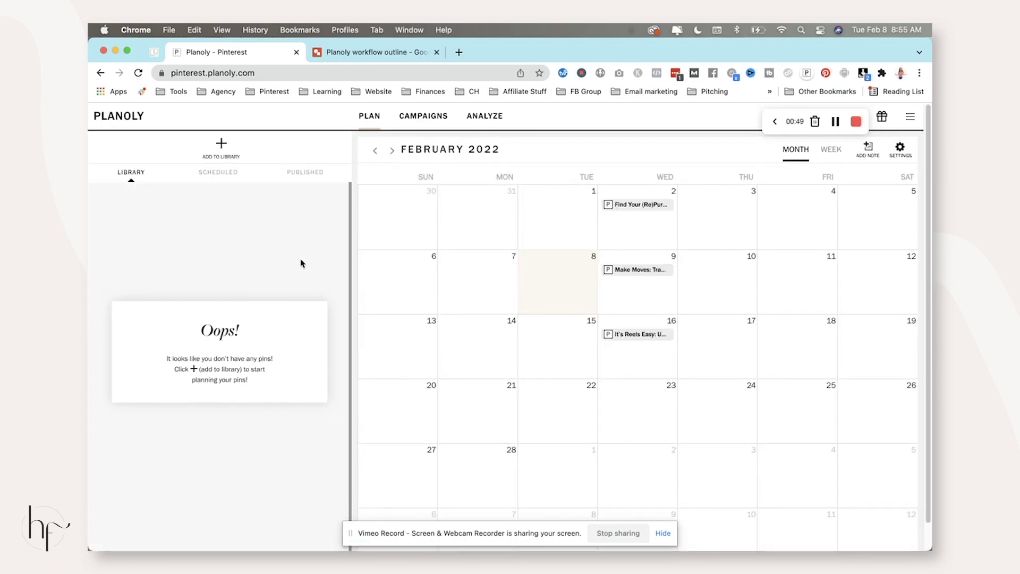
# - Add a new pin to the library with Canva as the source
pyautogui.click(222, 145)
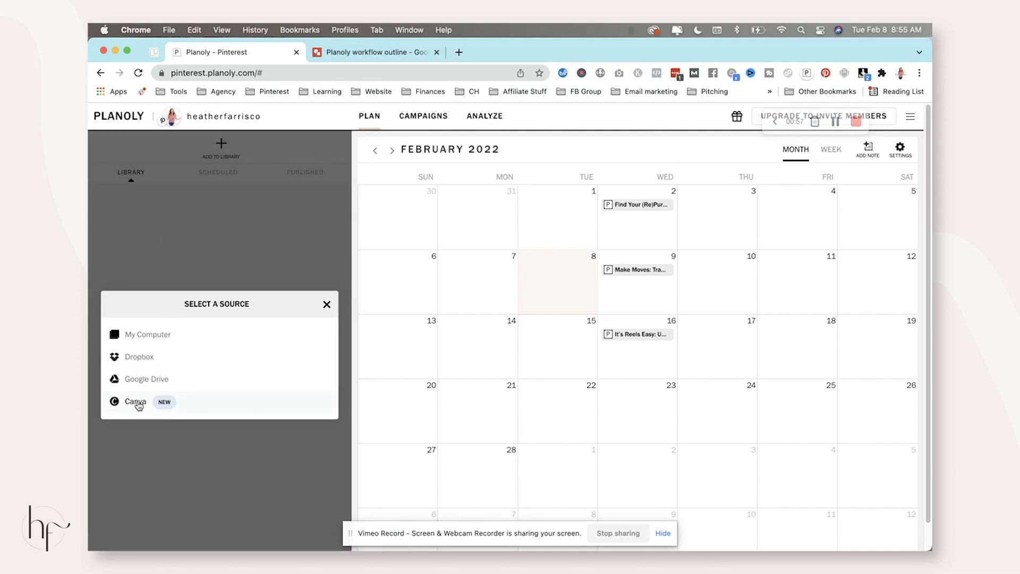
pyautogui.click(140, 405)
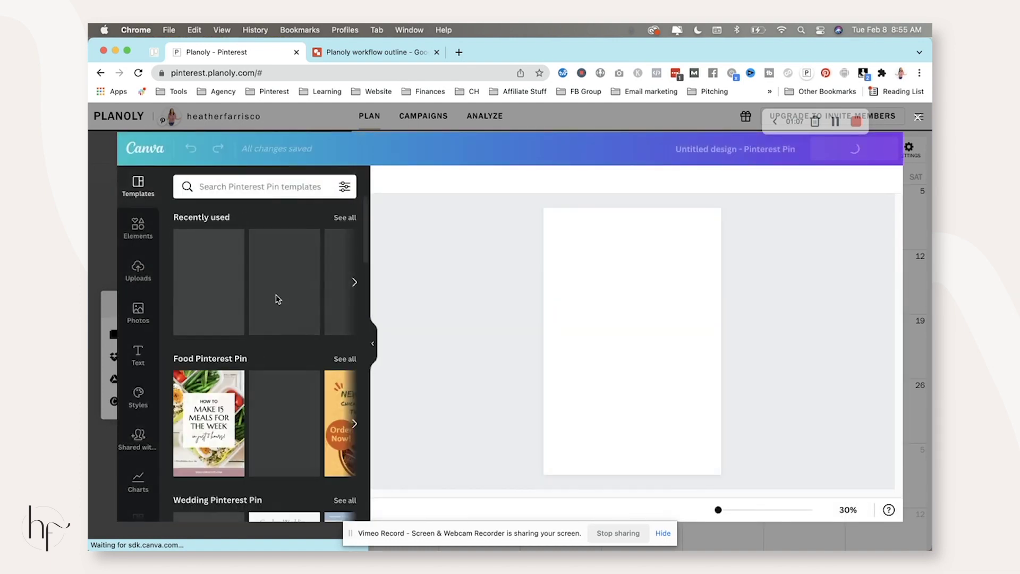
# - Move Styles into Canva's More section, then close the embedded Canva editor
pyautogui.scroll(-3, 141, 319)
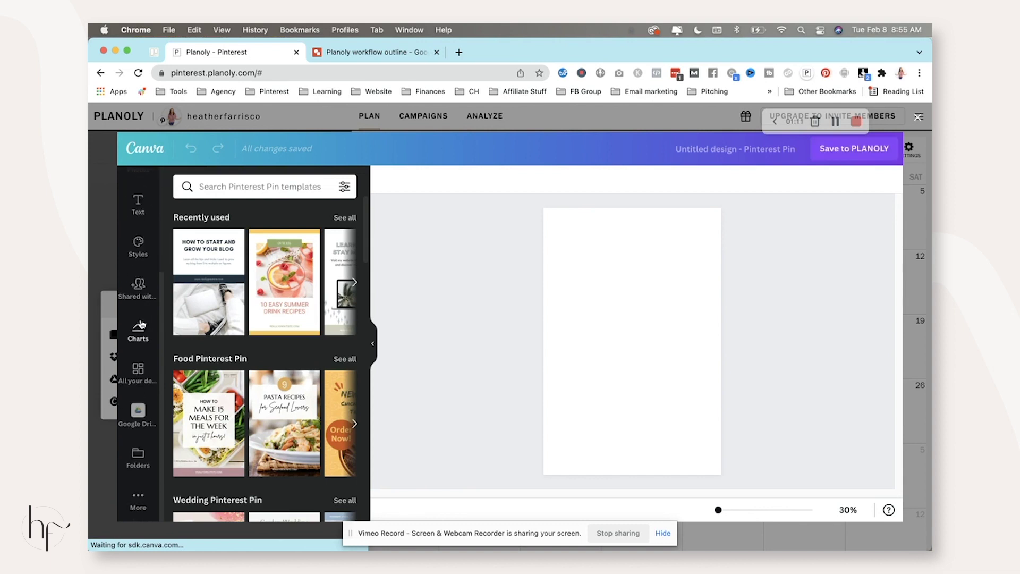
pyautogui.click(132, 250)
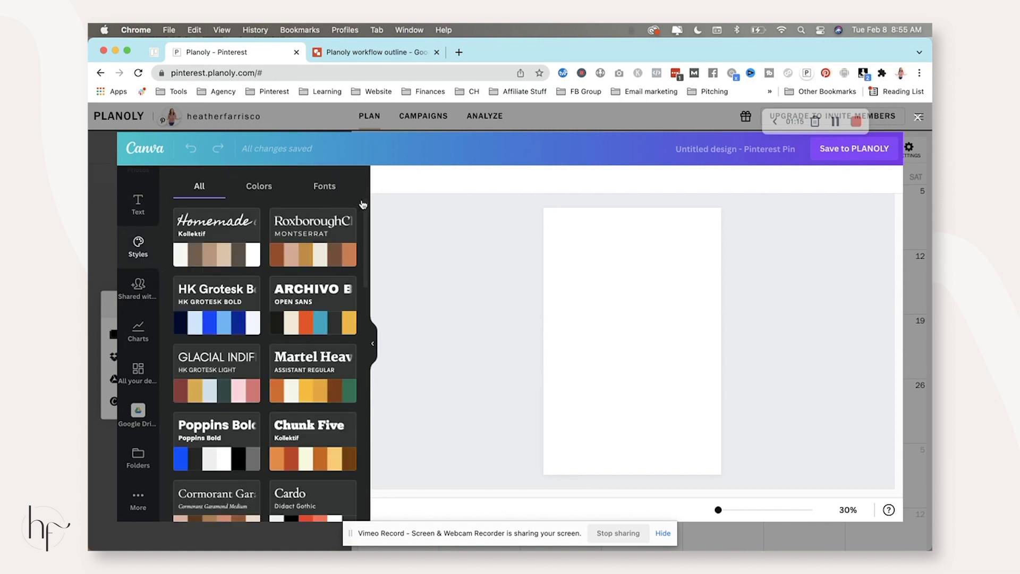
pyautogui.moveTo(148, 254)
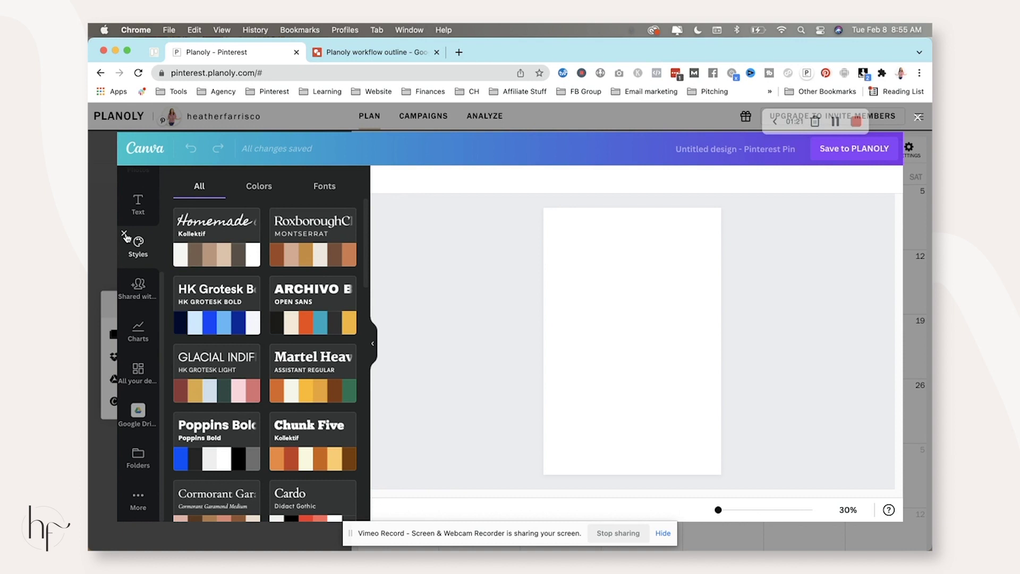
pyautogui.click(125, 234)
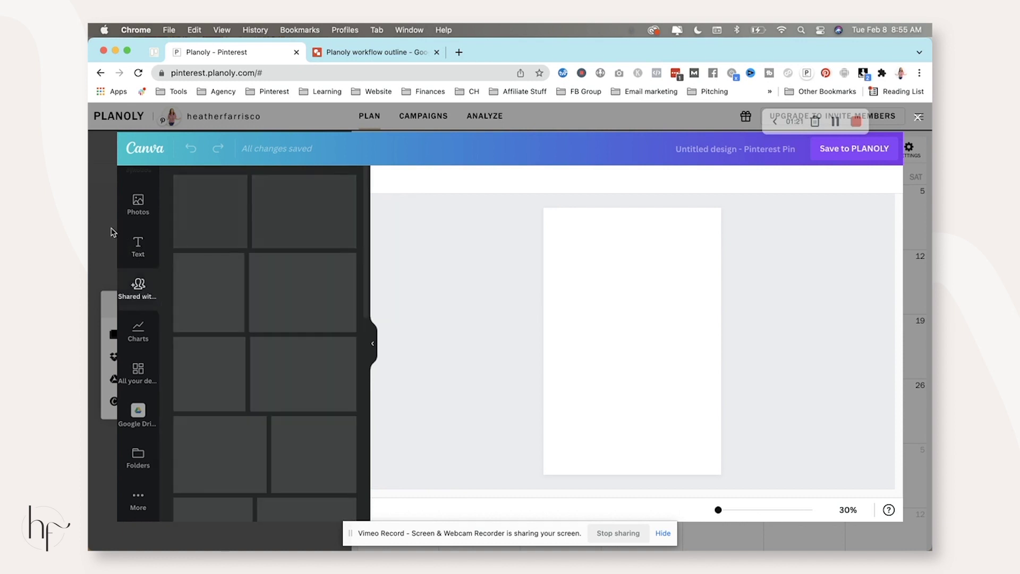
pyautogui.click(918, 119)
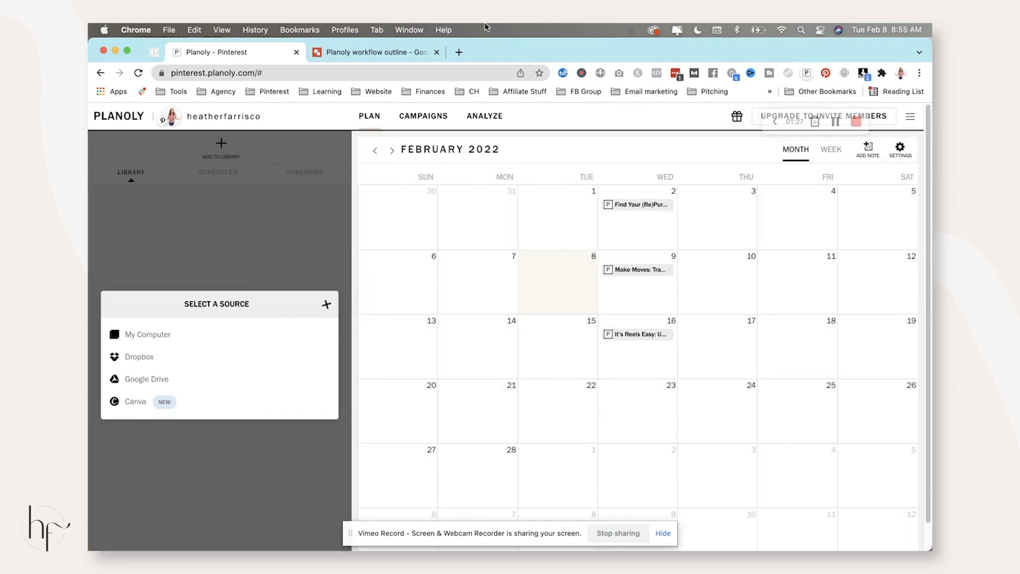
# - In the Canva desktop app, make a copy of the Tailwind Pins design and open it
pyautogui.moveTo(443, 549)
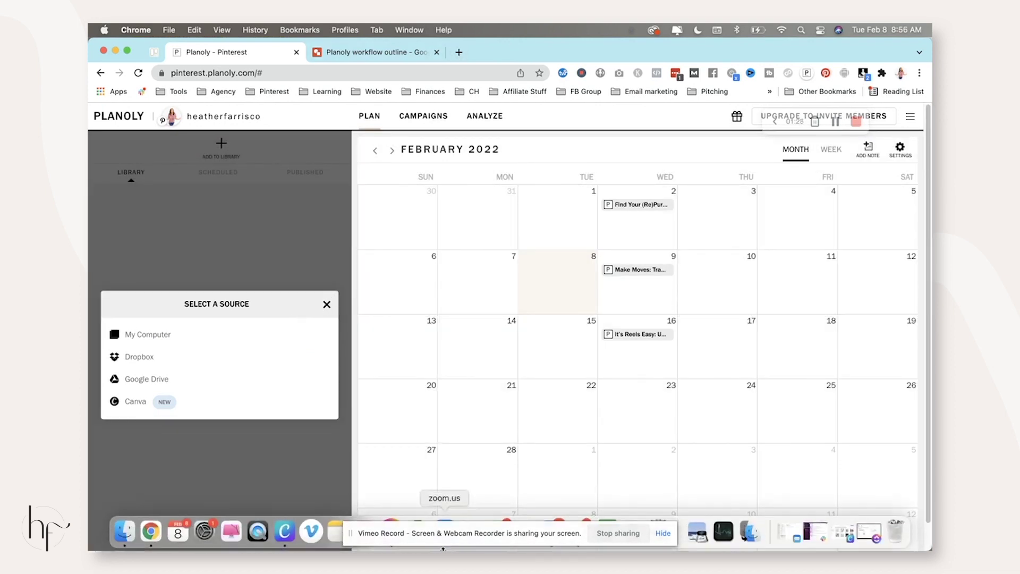
pyautogui.click(285, 531)
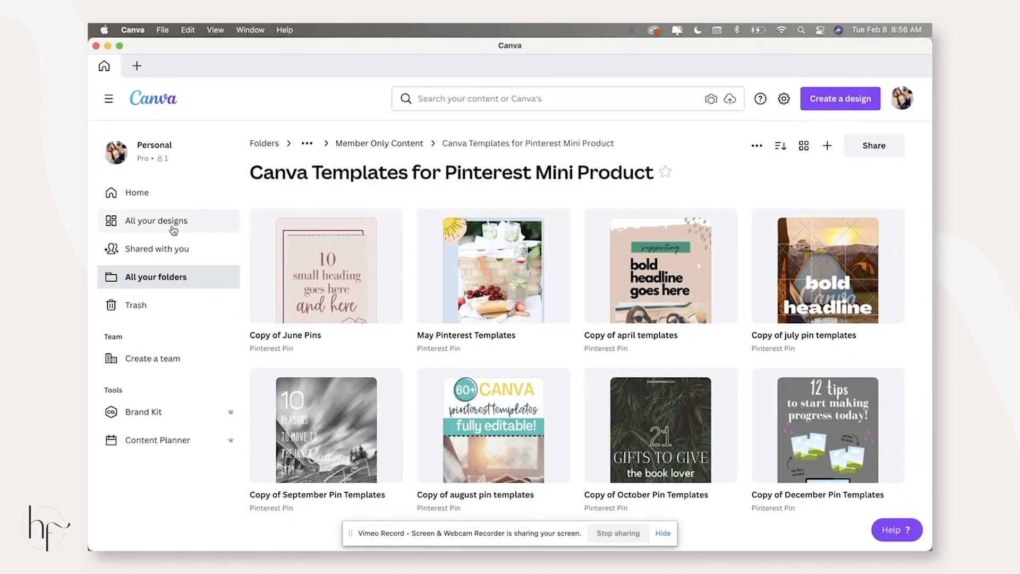
pyautogui.click(177, 224)
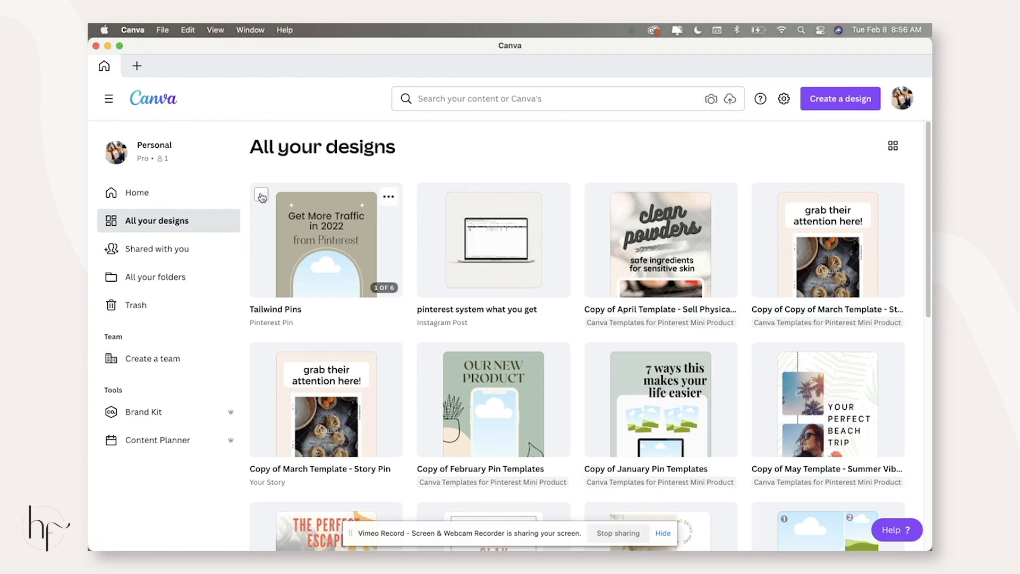
pyautogui.click(261, 195)
pyautogui.click(261, 196)
pyautogui.click(390, 197)
pyautogui.click(425, 286)
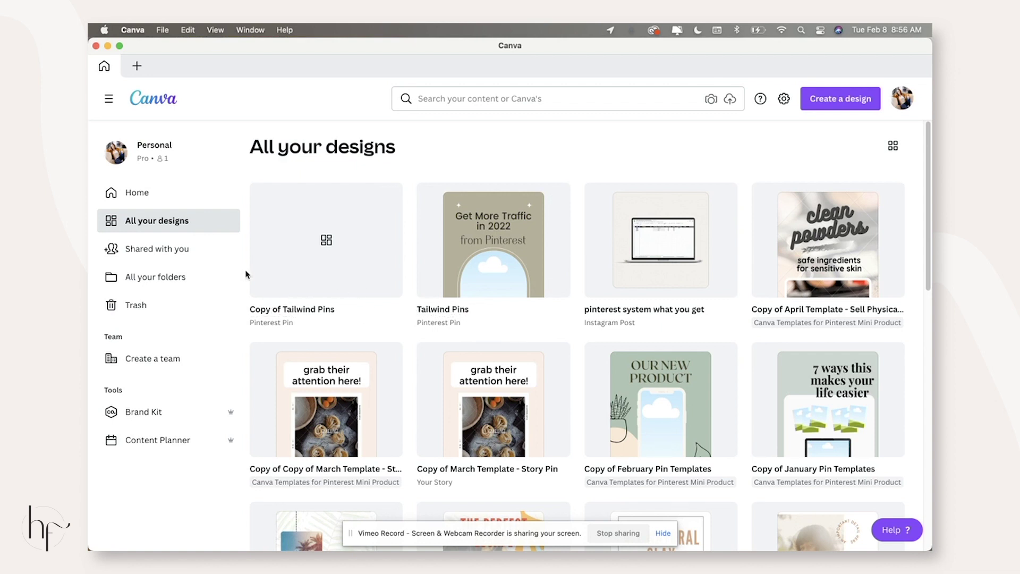
pyautogui.click(327, 242)
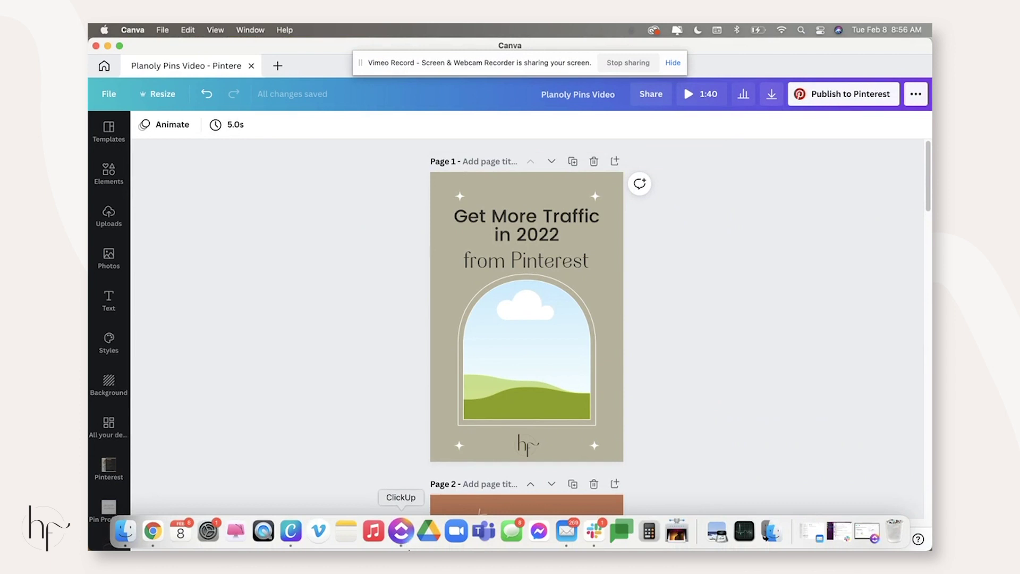
pyautogui.click(401, 530)
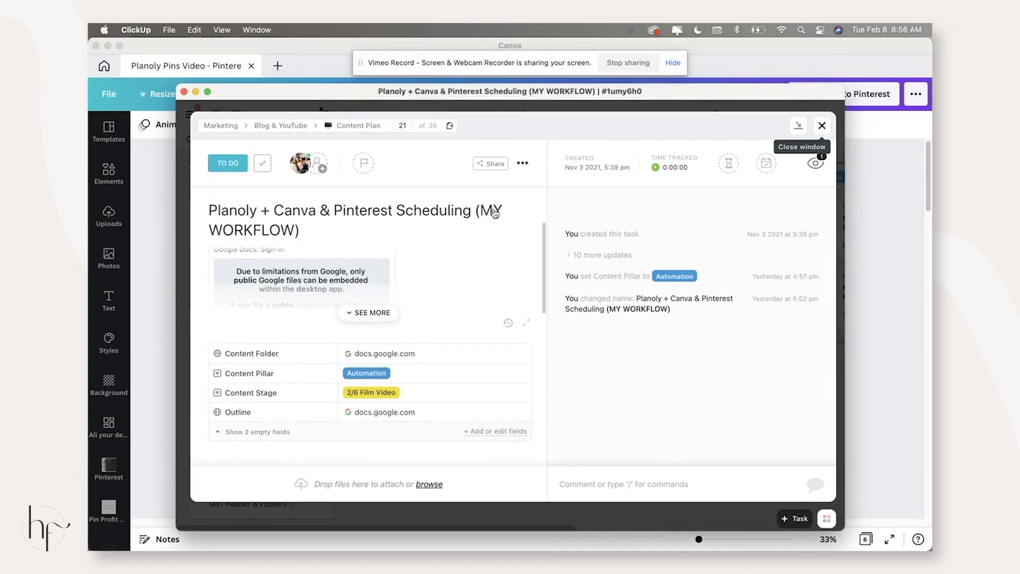
# - Close the open task and open the Marketing Plan board from the sidebar
pyautogui.press('Escape')
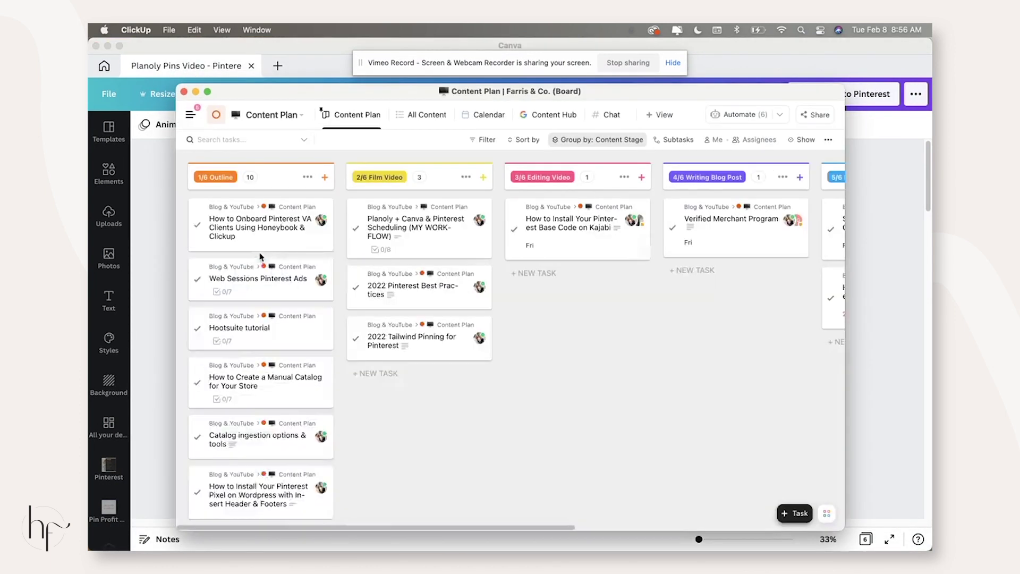
pyautogui.click(191, 115)
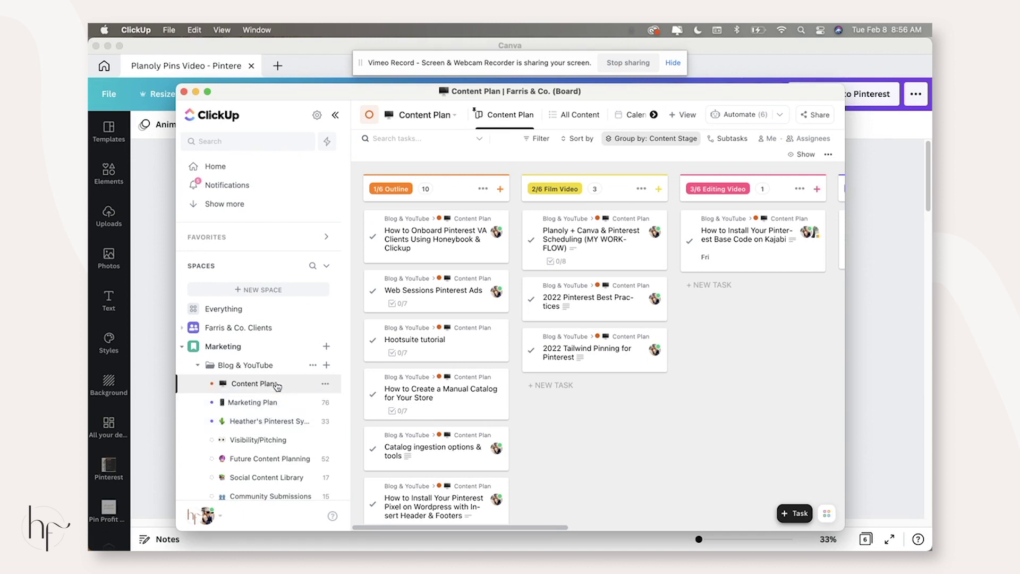
pyautogui.click(311, 379)
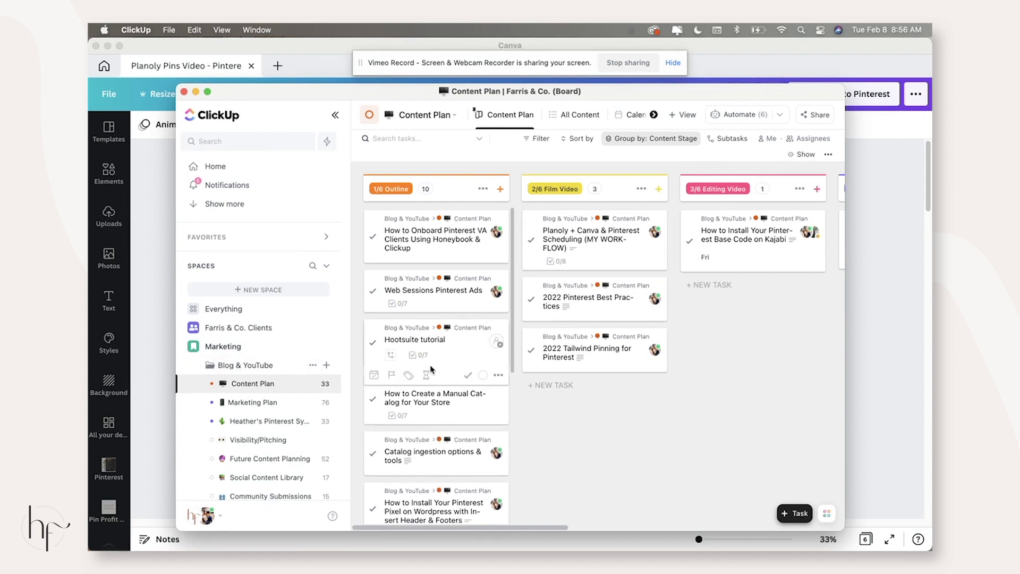
pyautogui.click(249, 405)
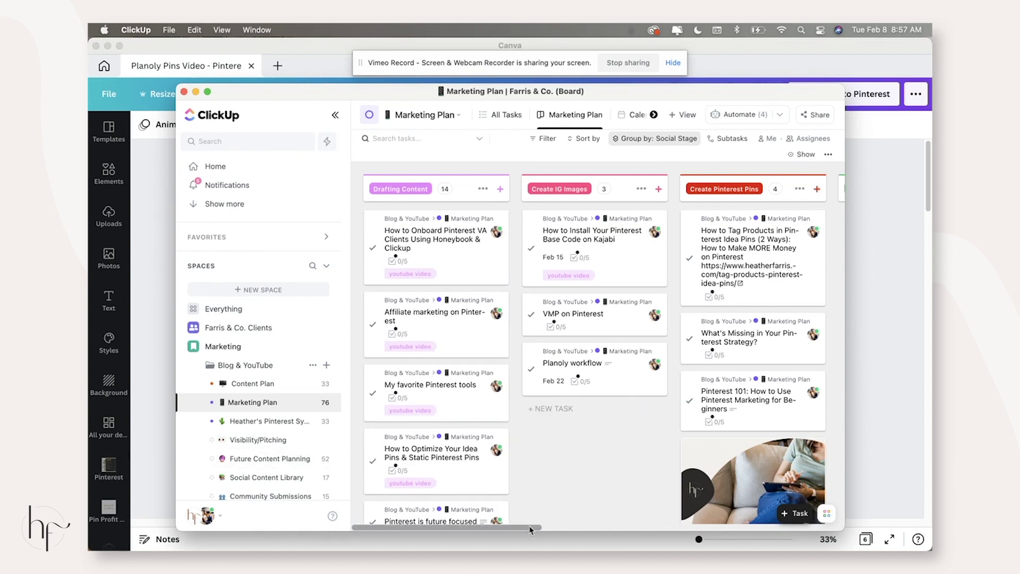
# - Review the board's active automations, then open the Pinterest System list
pyautogui.hscroll(5, 599, 238)
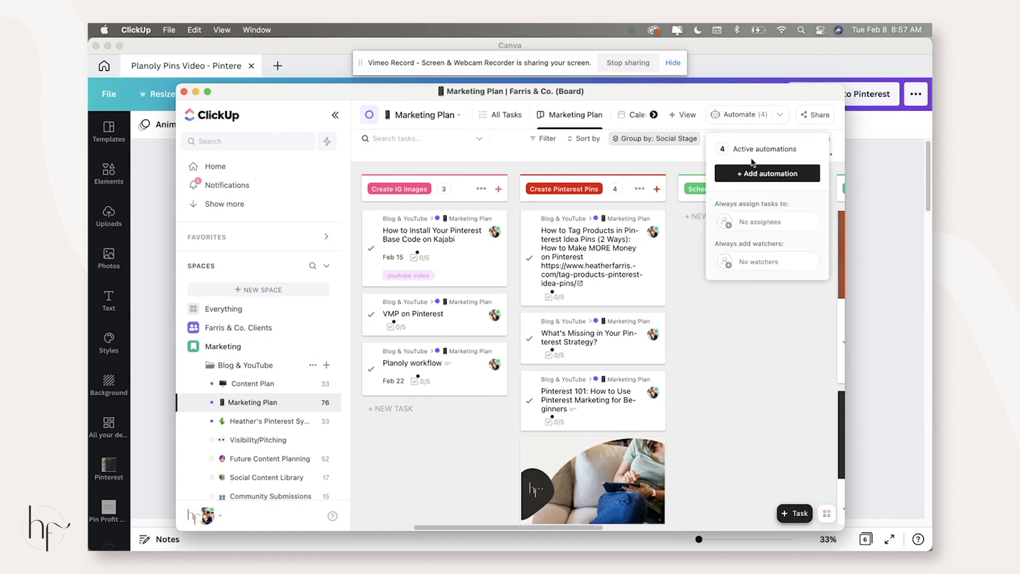
pyautogui.click(753, 150)
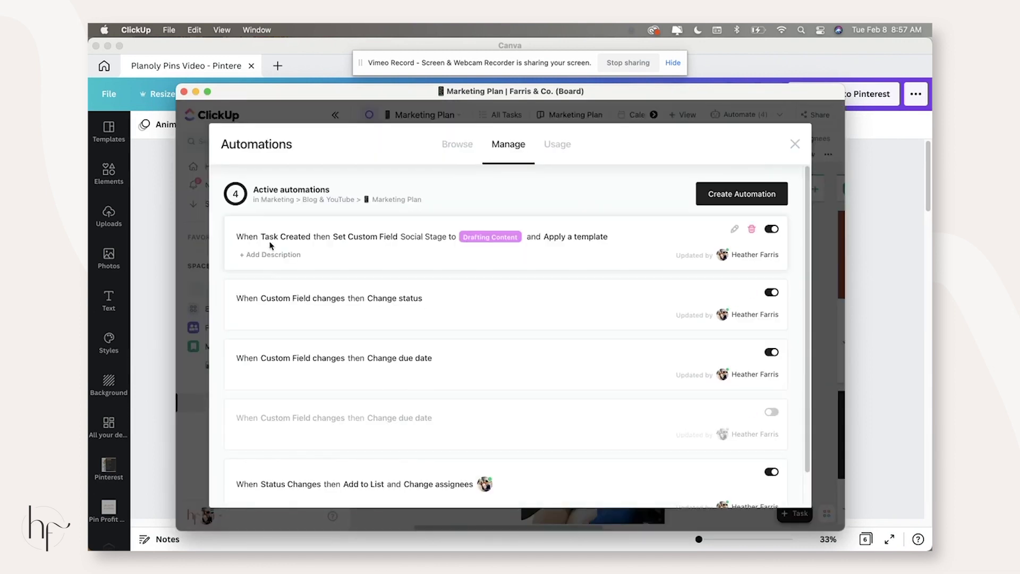
pyautogui.scroll(-2, 439, 335)
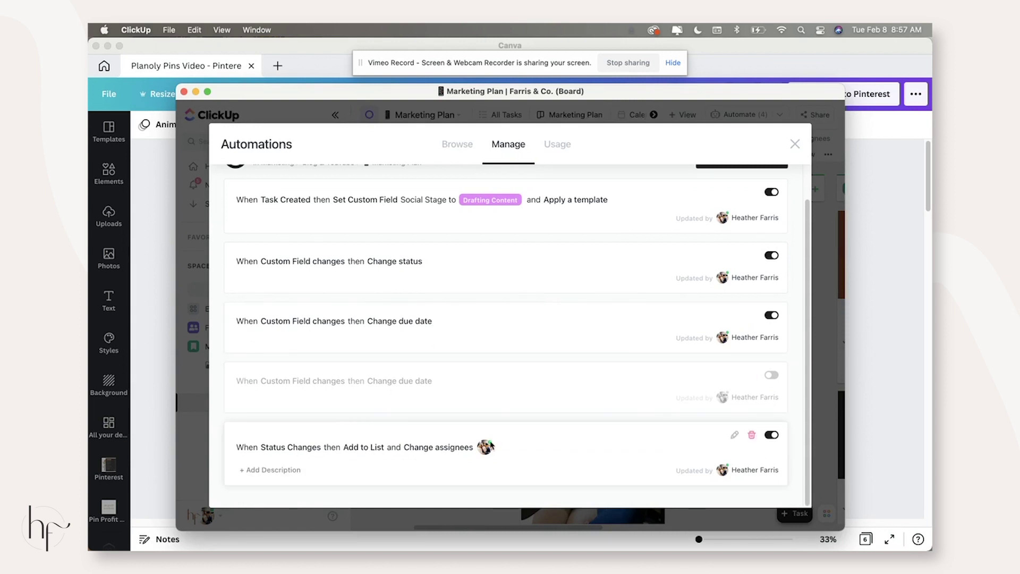
pyautogui.click(793, 144)
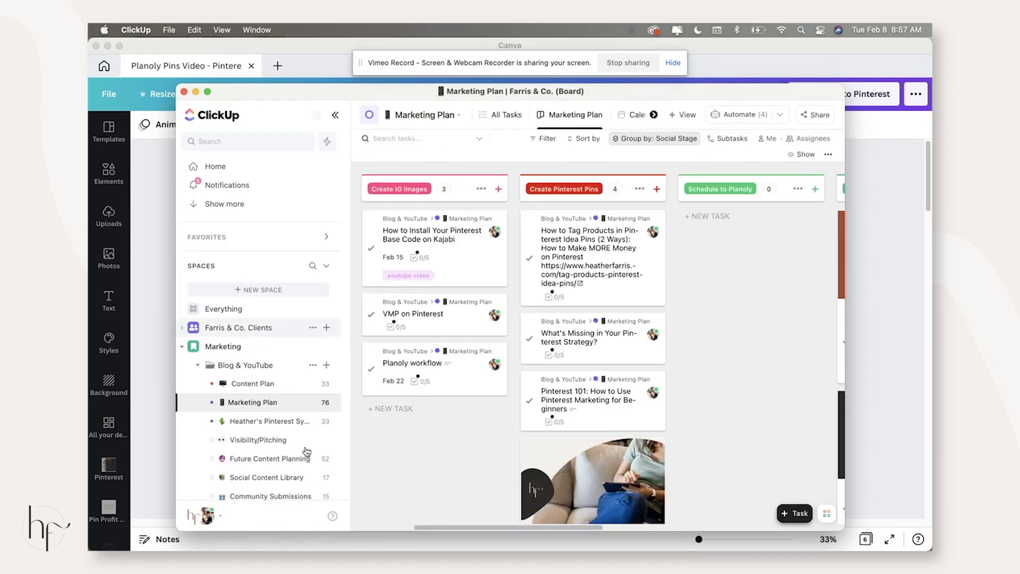
pyautogui.click(233, 421)
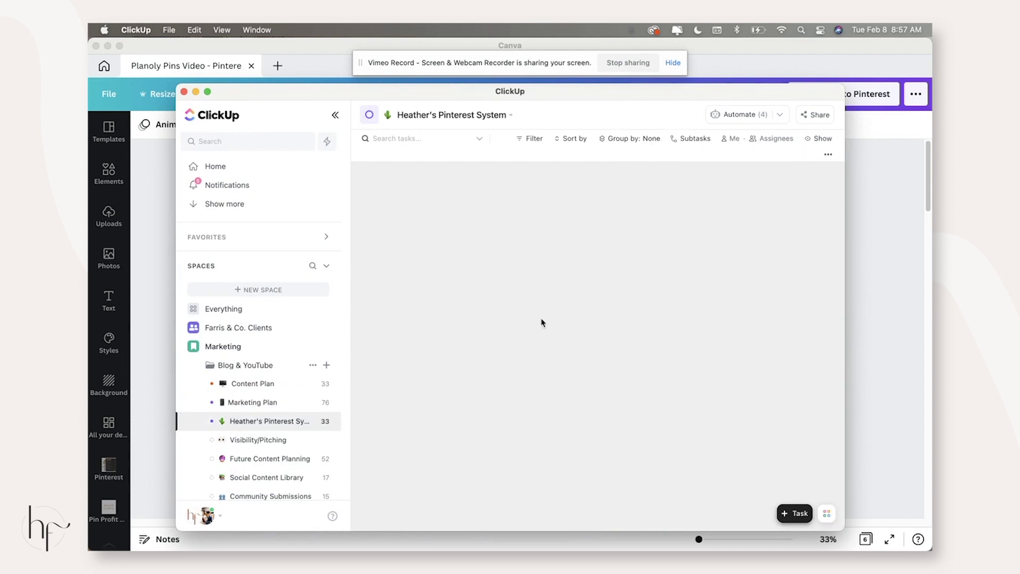
# - Hide ClickUp's sidebar and return to the Planoly Pins Video design in Canva
pyautogui.click(336, 116)
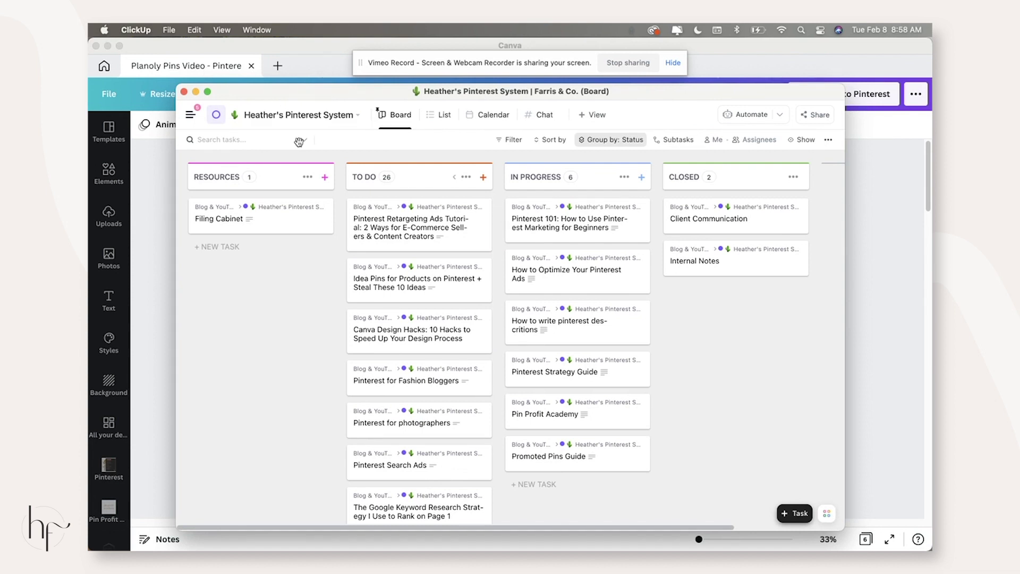
pyautogui.click(175, 67)
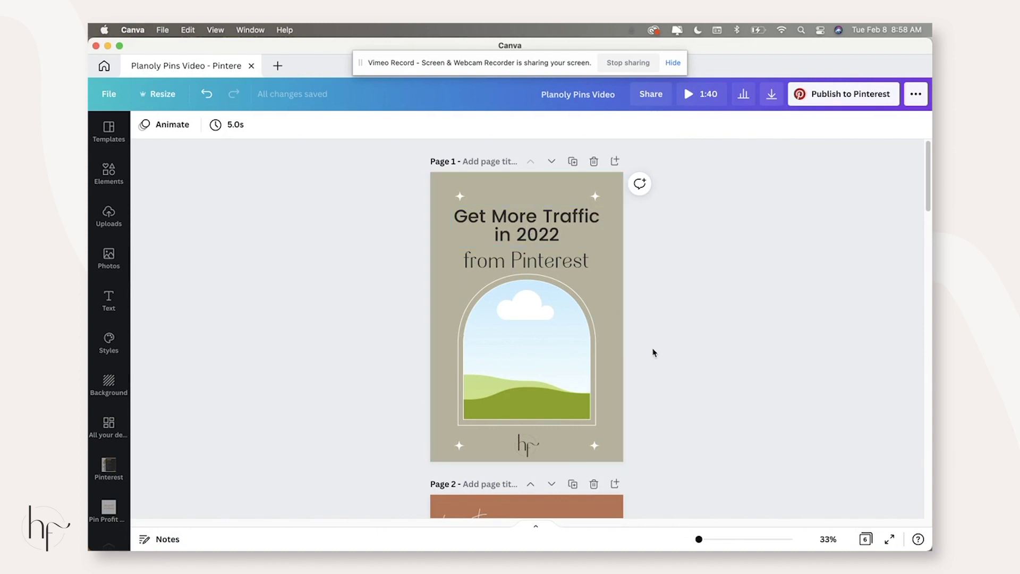
# - Give page 1 a dark brown background and light-coloured heading text
pyautogui.scroll(-20, 653, 352)
pyautogui.scroll(15, 655, 348)
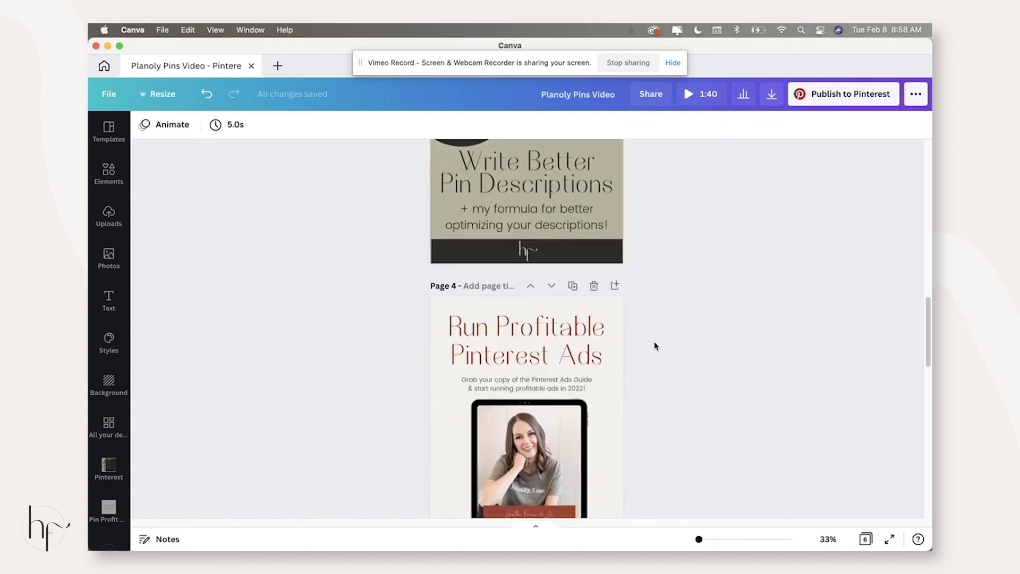
pyautogui.scroll(15, 656, 346)
pyautogui.click(479, 187)
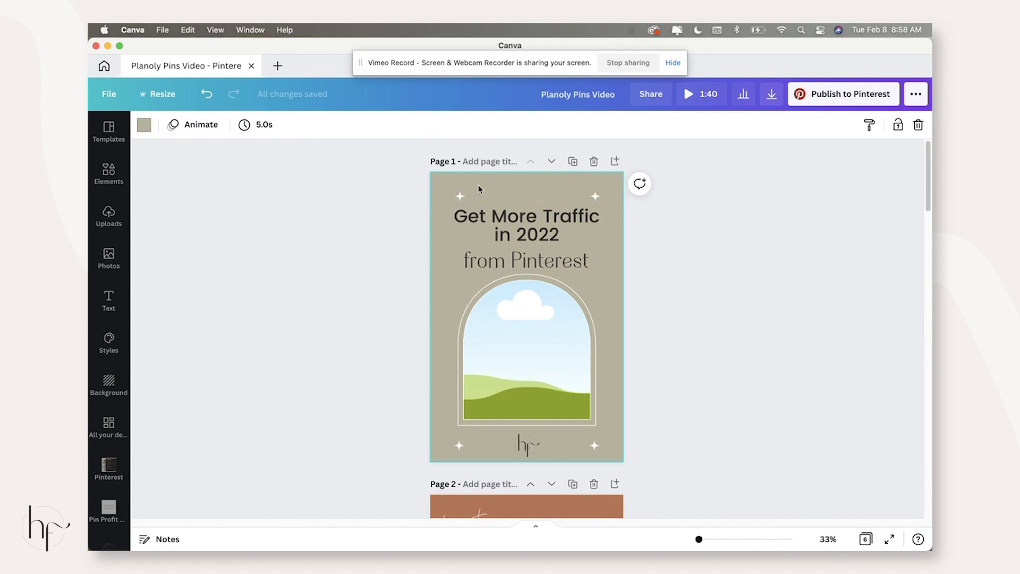
pyautogui.click(144, 125)
pyautogui.click(219, 185)
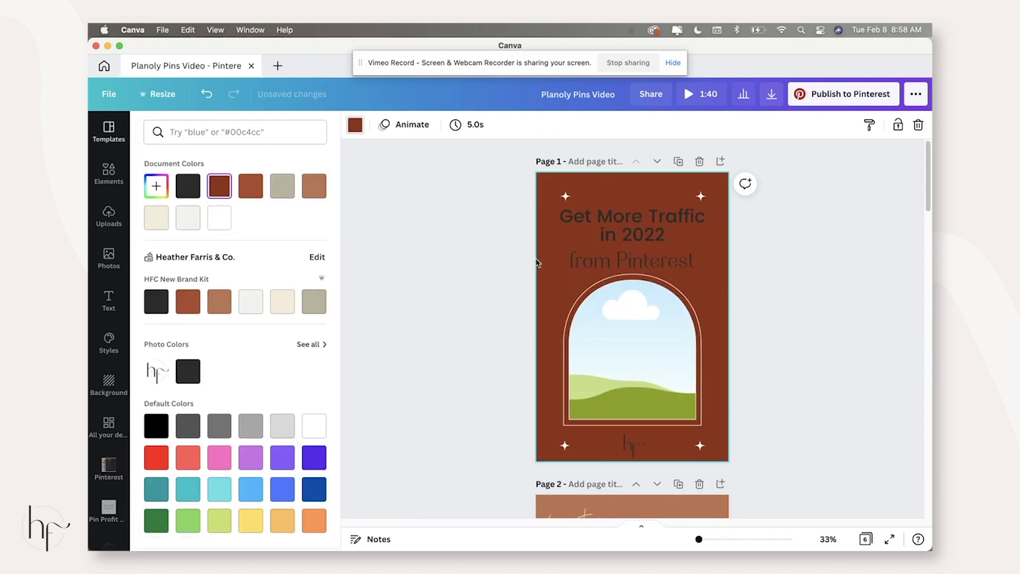
pyautogui.click(635, 236)
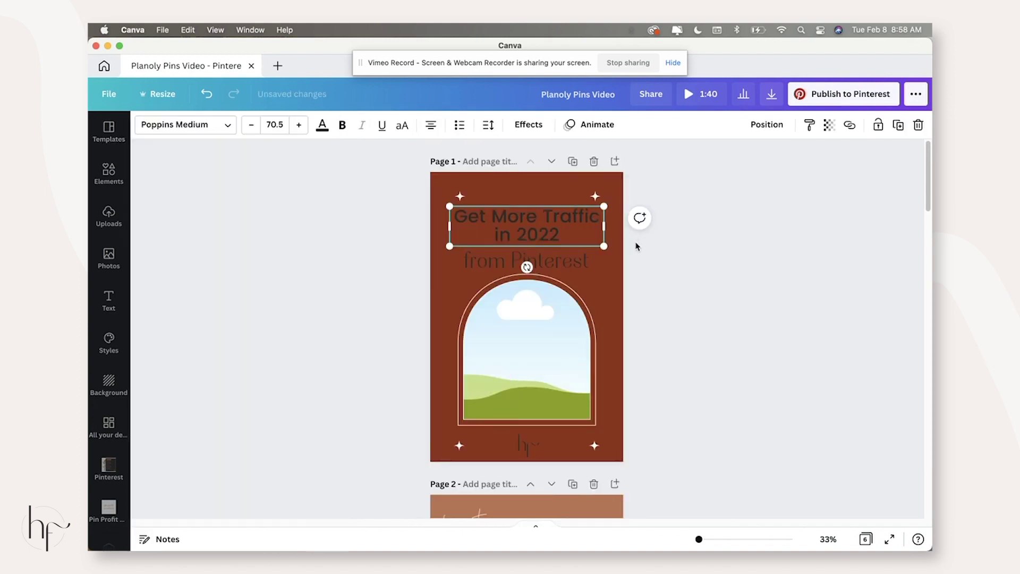
pyautogui.keyDown('shift'); pyautogui.click(563, 263); pyautogui.keyUp('shift')
pyautogui.click(321, 125)
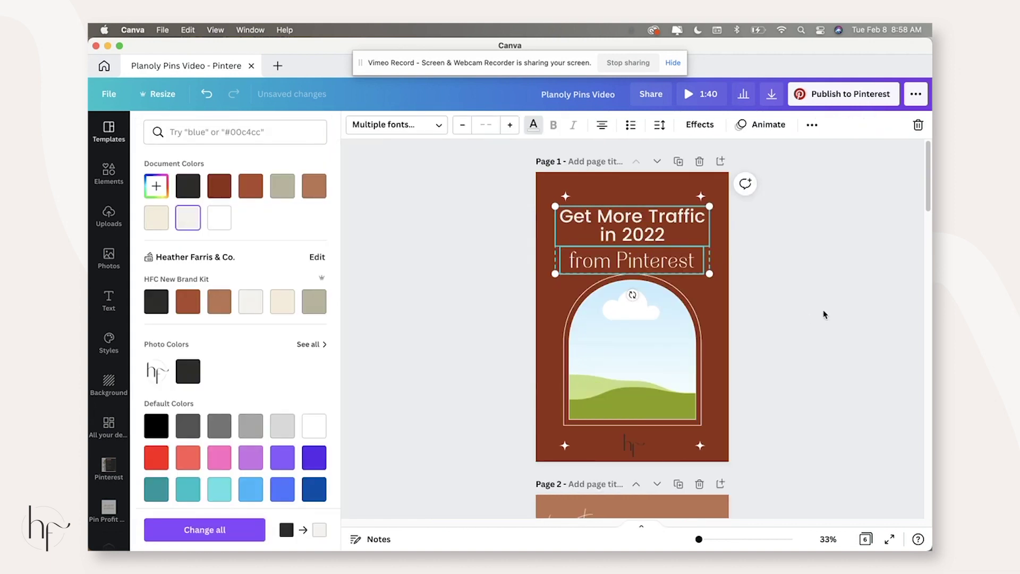
# - Replace page 1's dark hf logo with a light one at bottom centre, and make page 3 brown
pyautogui.click(526, 445)
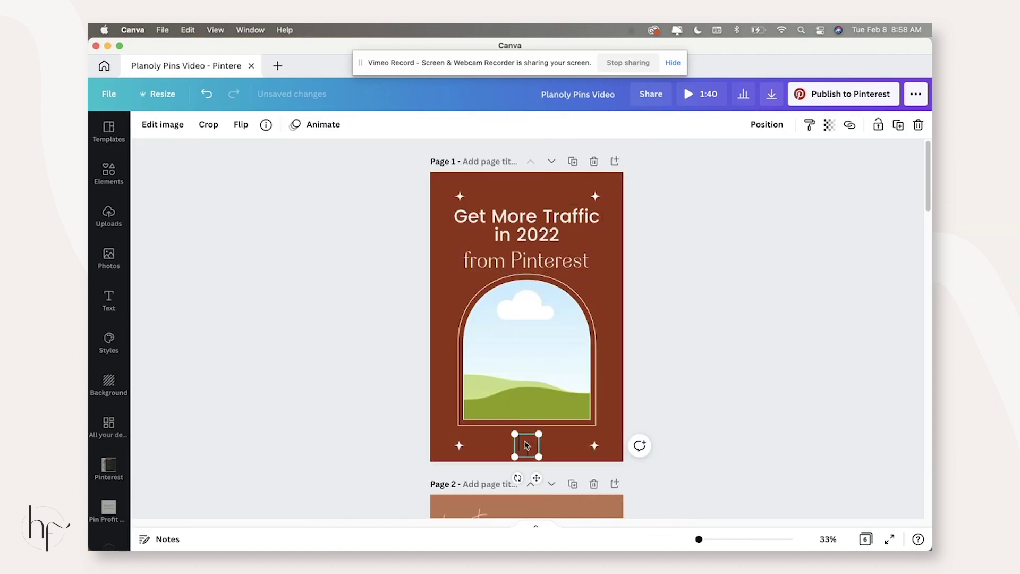
pyautogui.press('Delete')
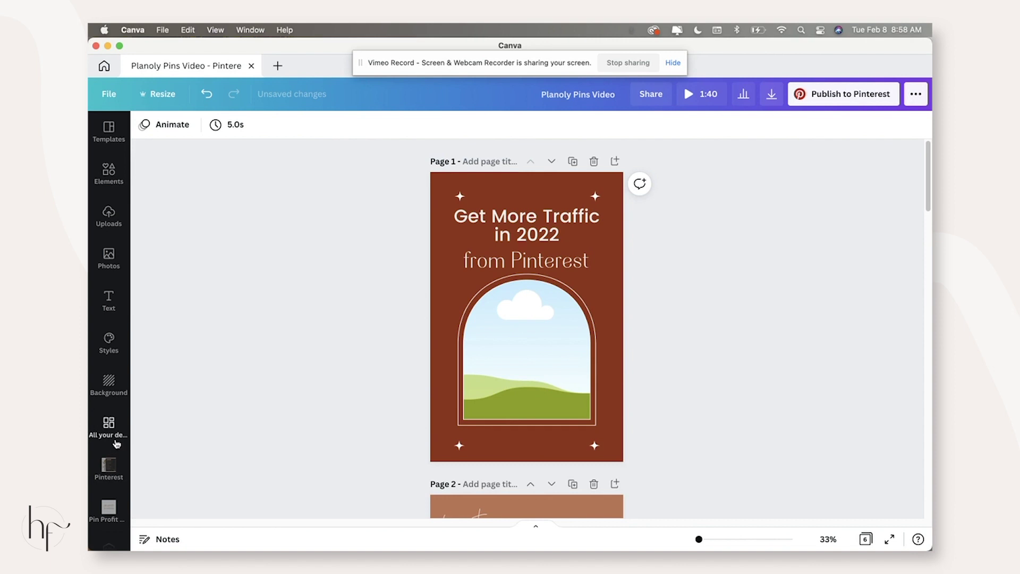
pyautogui.click(109, 444)
pyautogui.click(177, 277)
pyautogui.moveTo(632, 317); pyautogui.dragTo(632, 445)
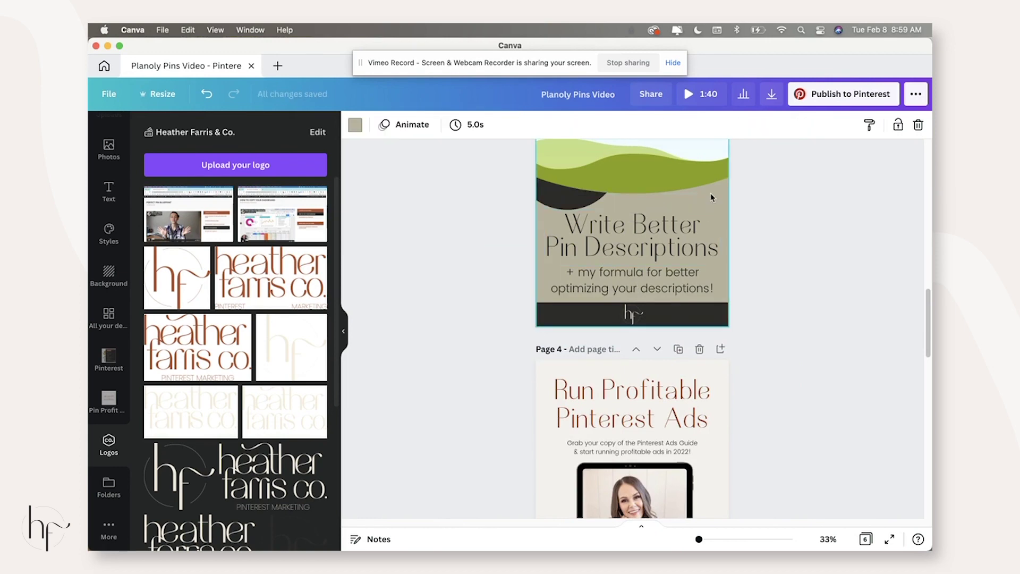
pyautogui.click(355, 124)
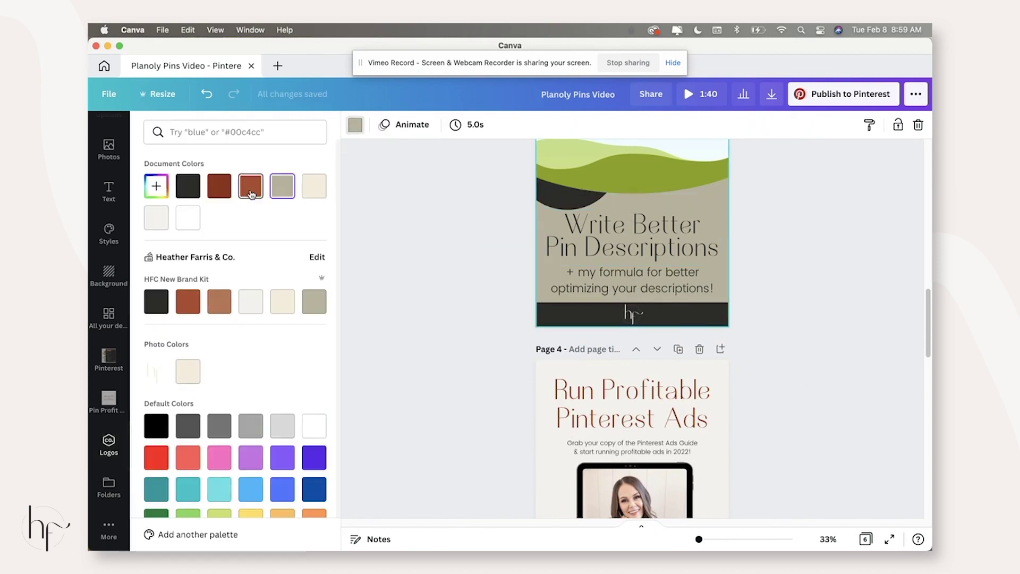
pyautogui.click(252, 194)
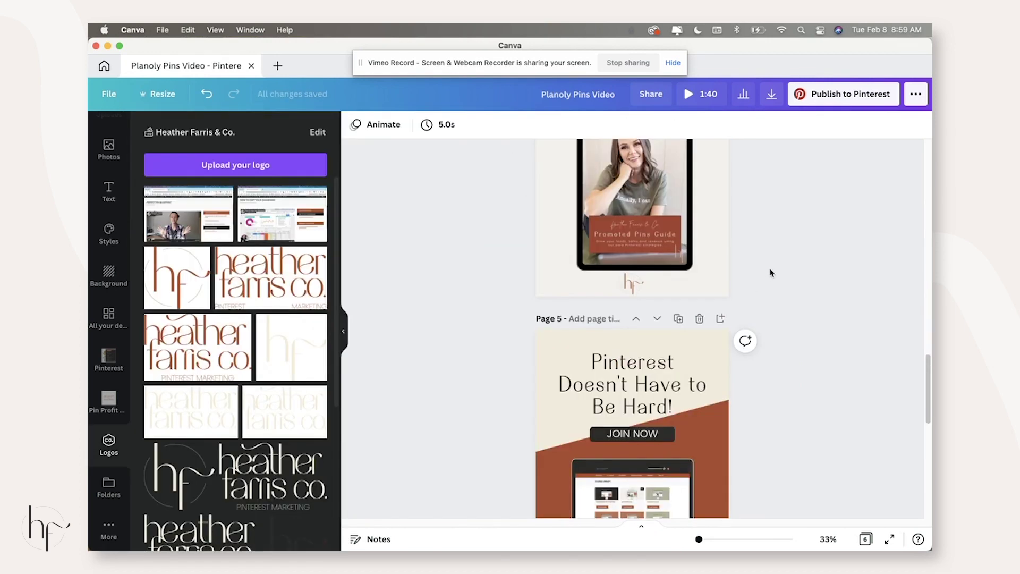
# - Try a sage background on page 4, then revert it to the light background
pyautogui.scroll(2, 743, 269)
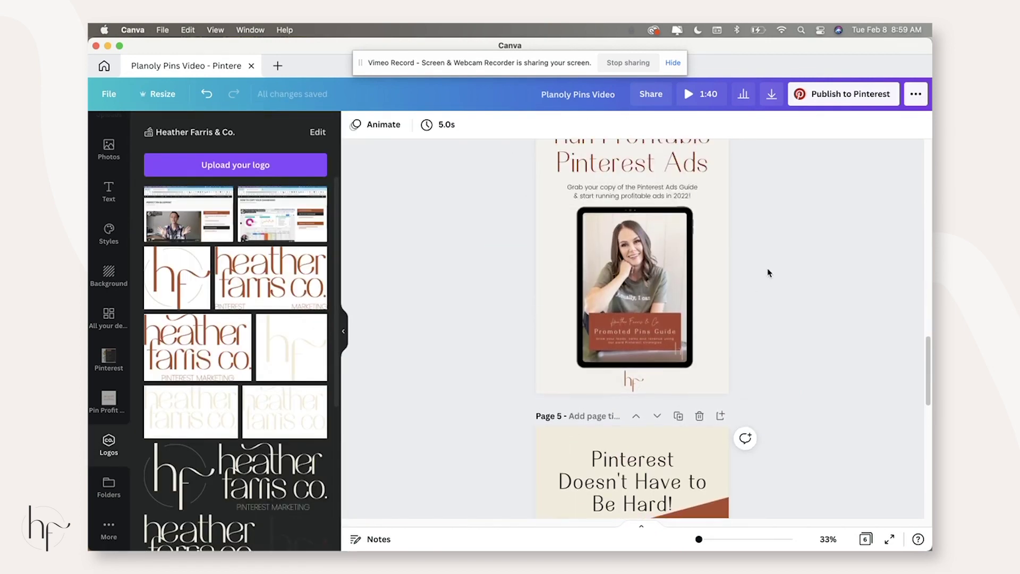
pyautogui.scroll(2, 764, 269)
pyautogui.click(552, 319)
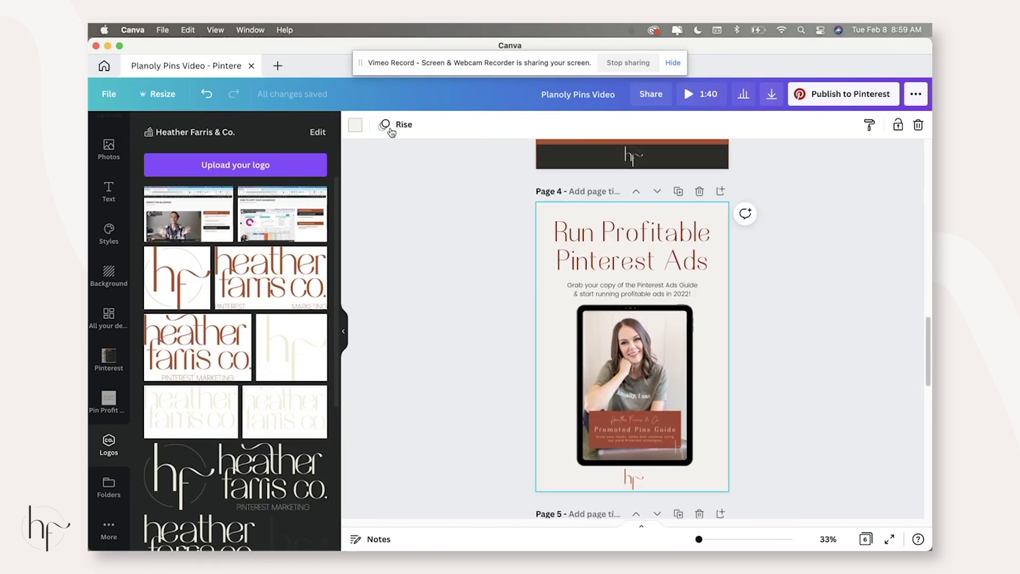
pyautogui.click(355, 124)
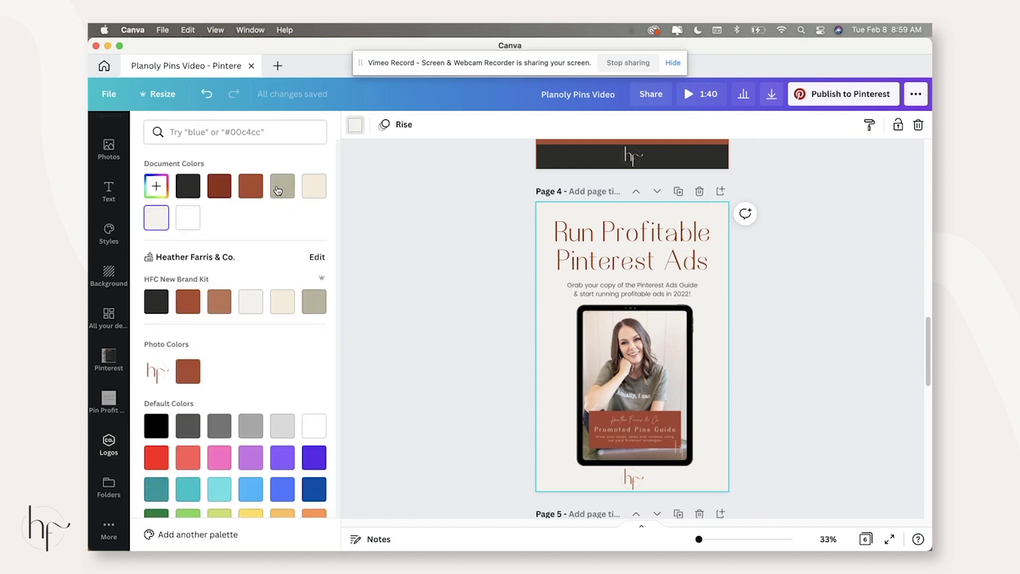
pyautogui.click(278, 189)
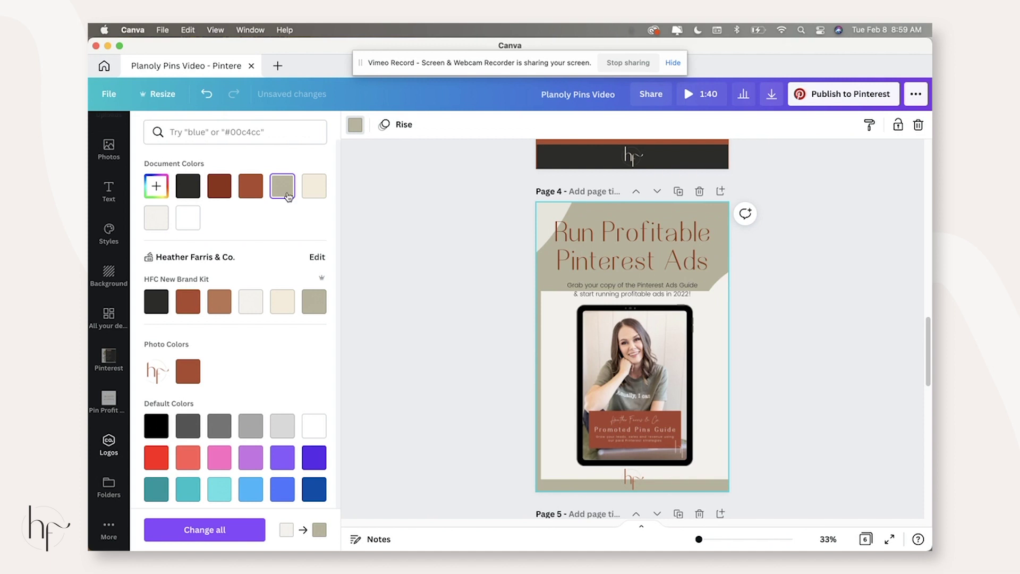
pyautogui.click(165, 220)
pyautogui.click(635, 372)
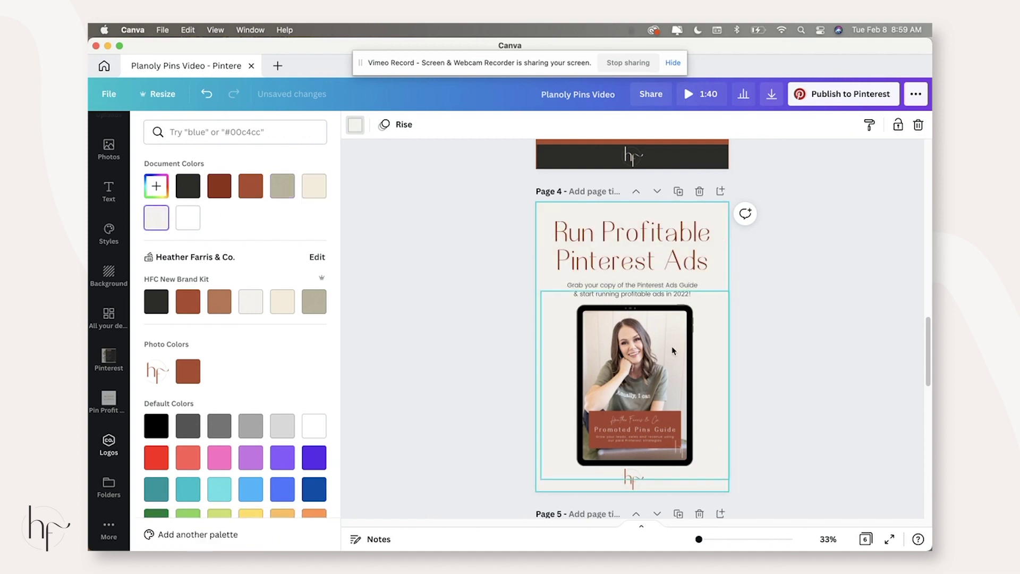
pyautogui.click(816, 287)
# - Check the page 4 title's colour options and preview the tablet video
pyautogui.click(649, 234)
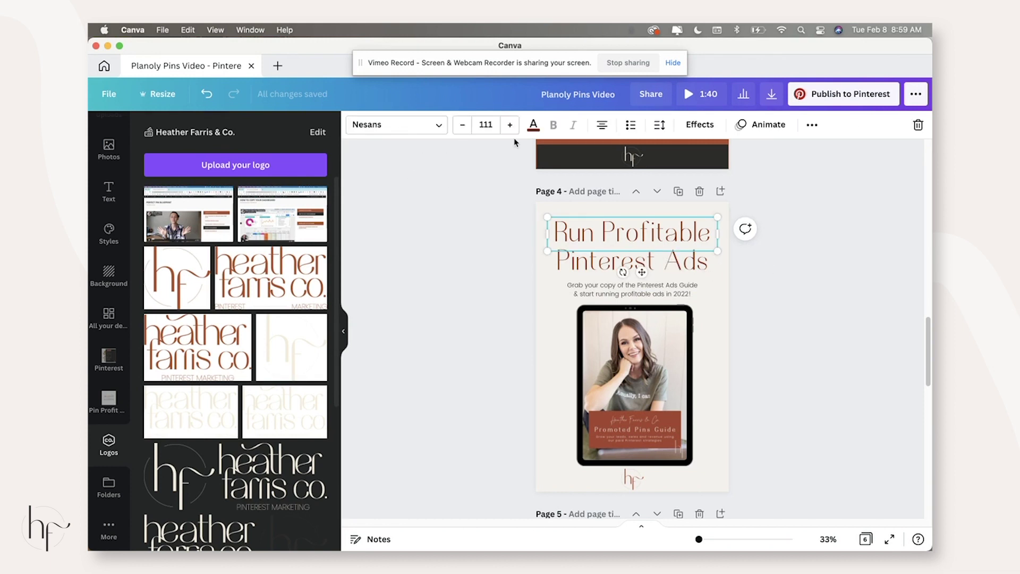
pyautogui.click(533, 124)
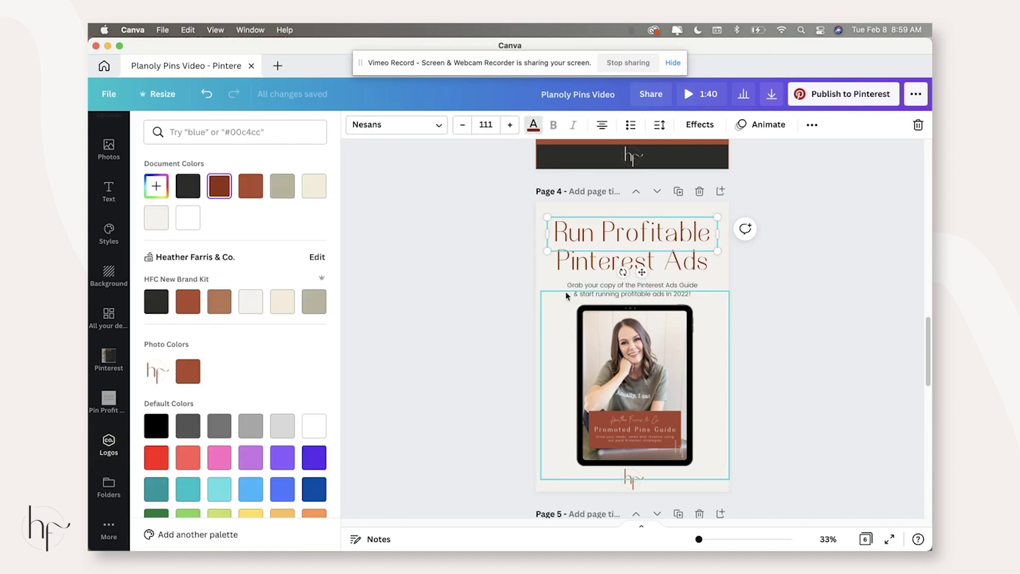
pyautogui.click(657, 215)
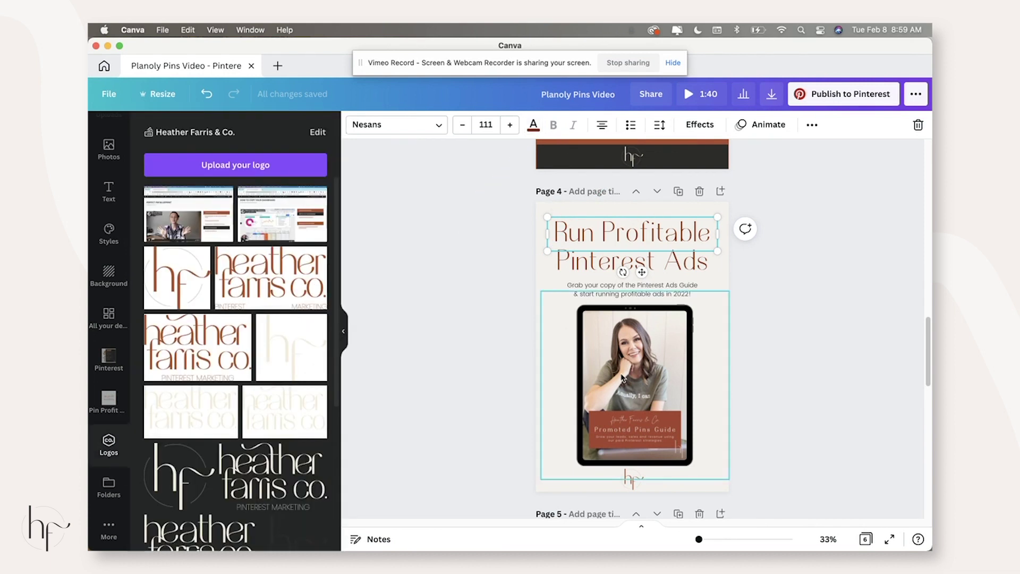
pyautogui.click(644, 359)
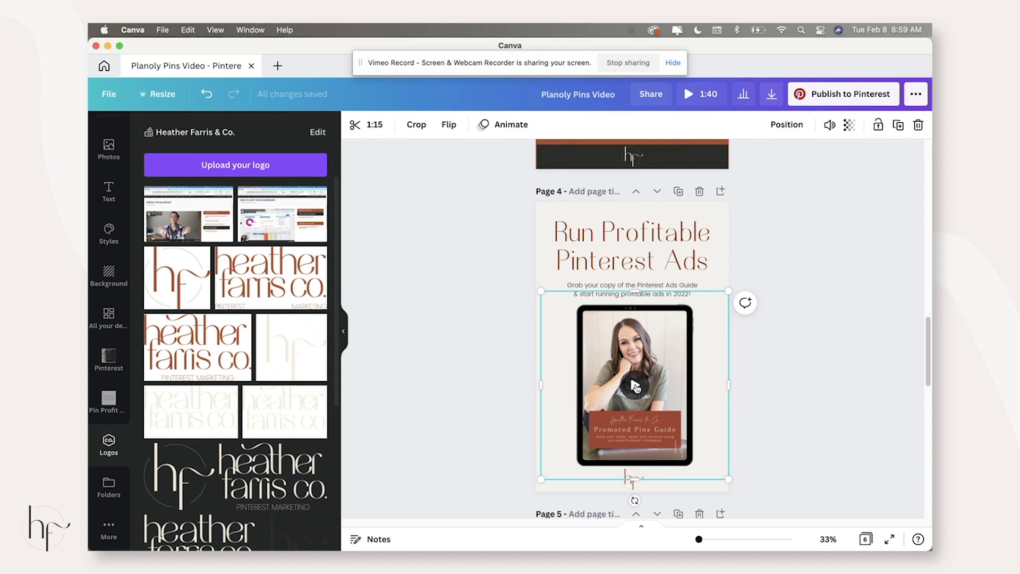
pyautogui.click(634, 384)
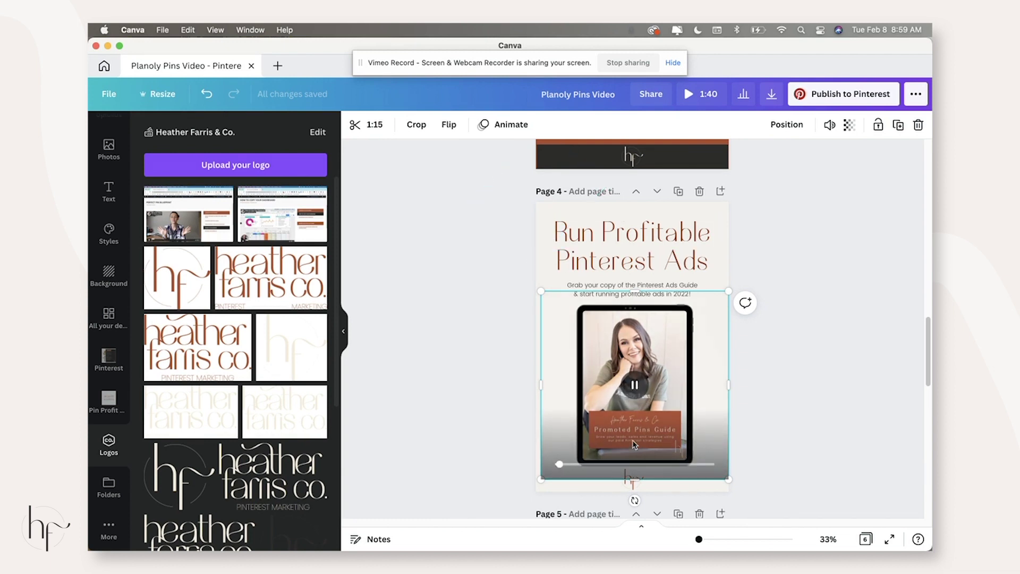
pyautogui.click(711, 464)
pyautogui.click(735, 388)
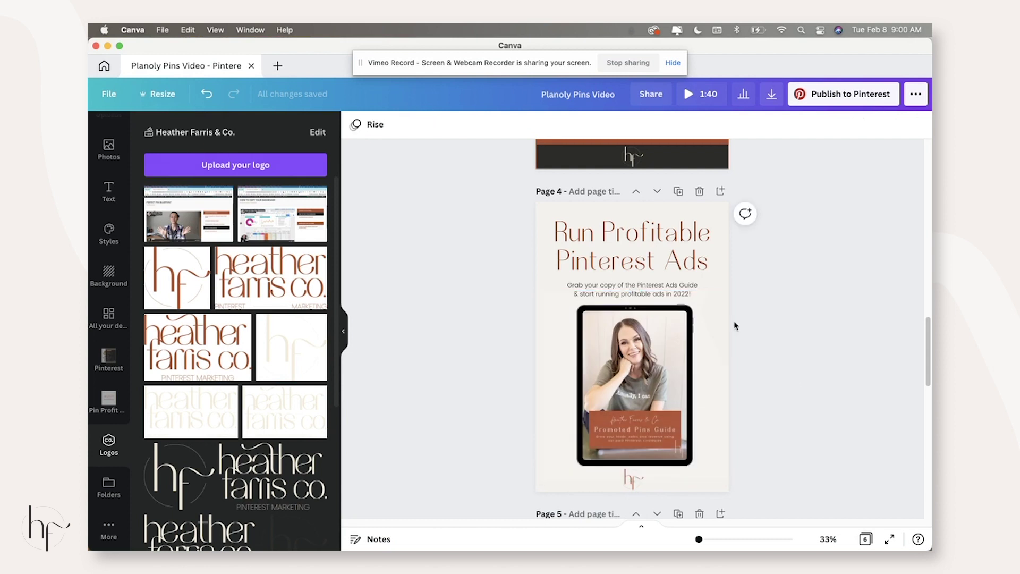
# - Try a rust background on page 4, then set it back to off-white
pyautogui.click(566, 356)
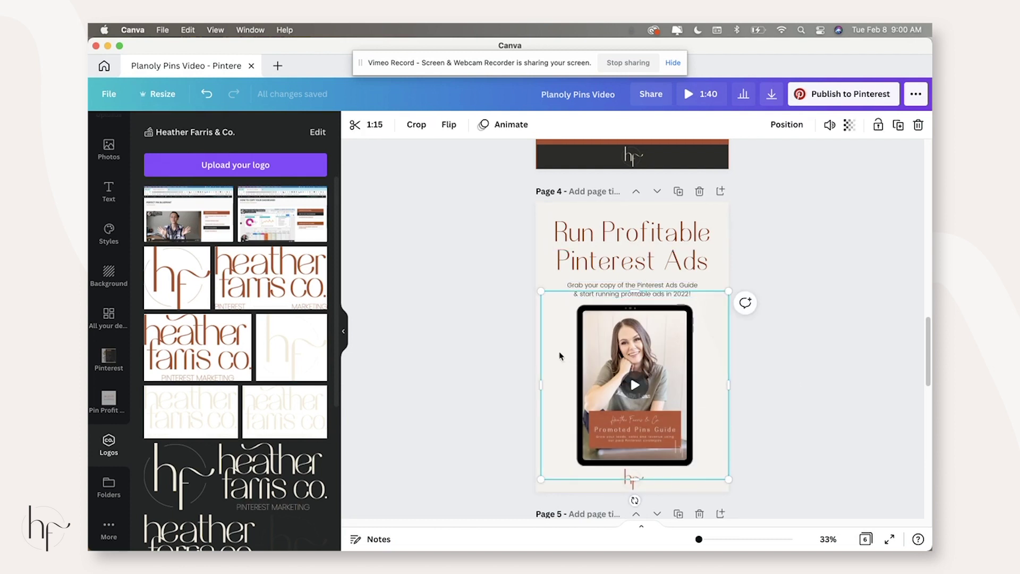
pyautogui.click(580, 239)
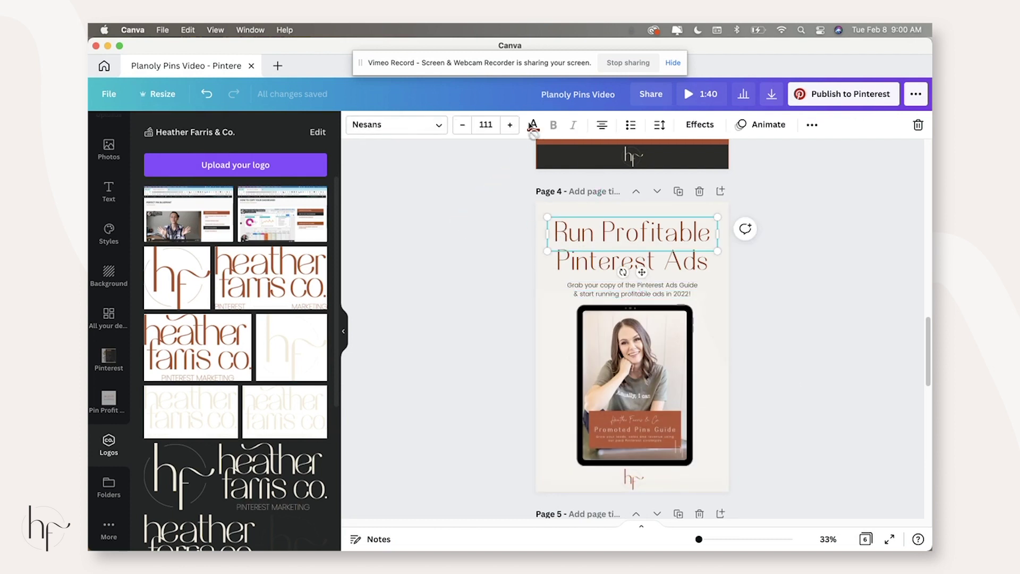
pyautogui.click(557, 214)
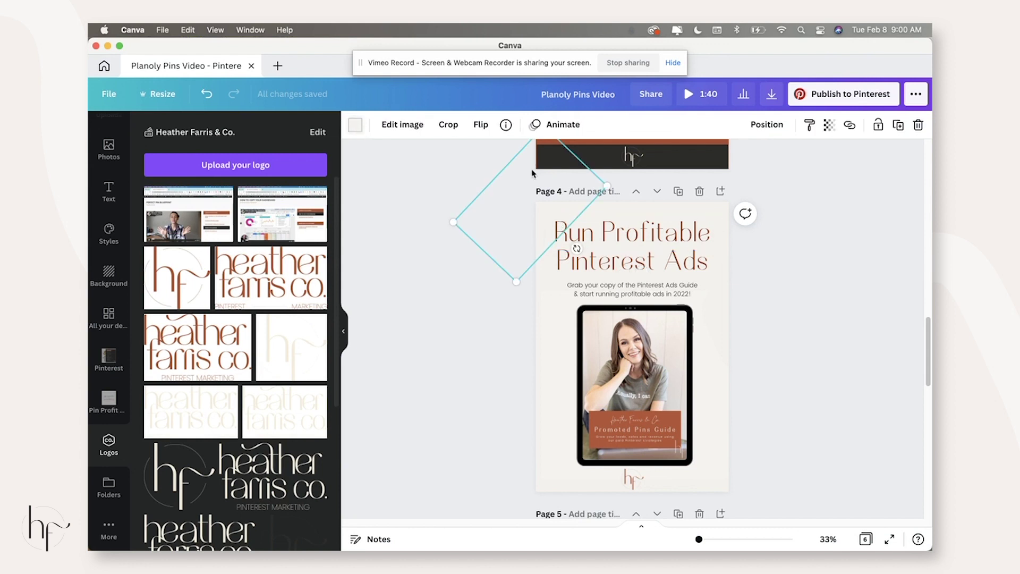
pyautogui.click(659, 211)
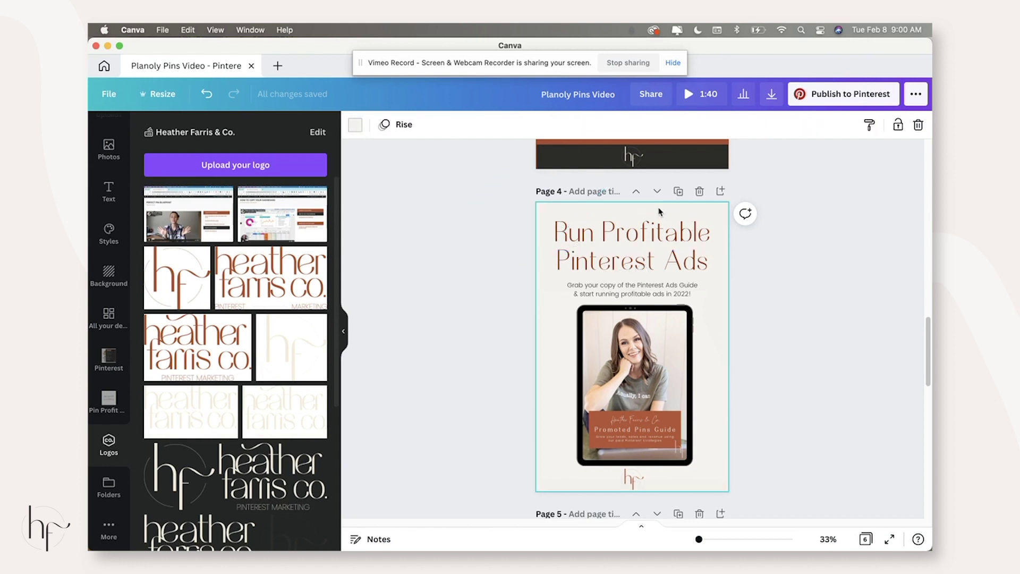
pyautogui.click(356, 126)
pyautogui.click(249, 191)
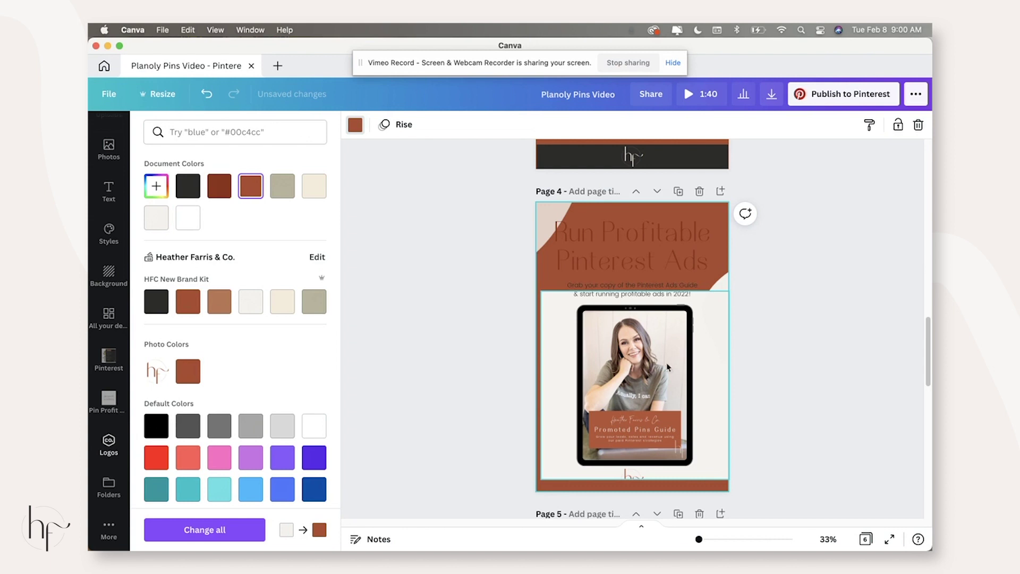
pyautogui.click(156, 217)
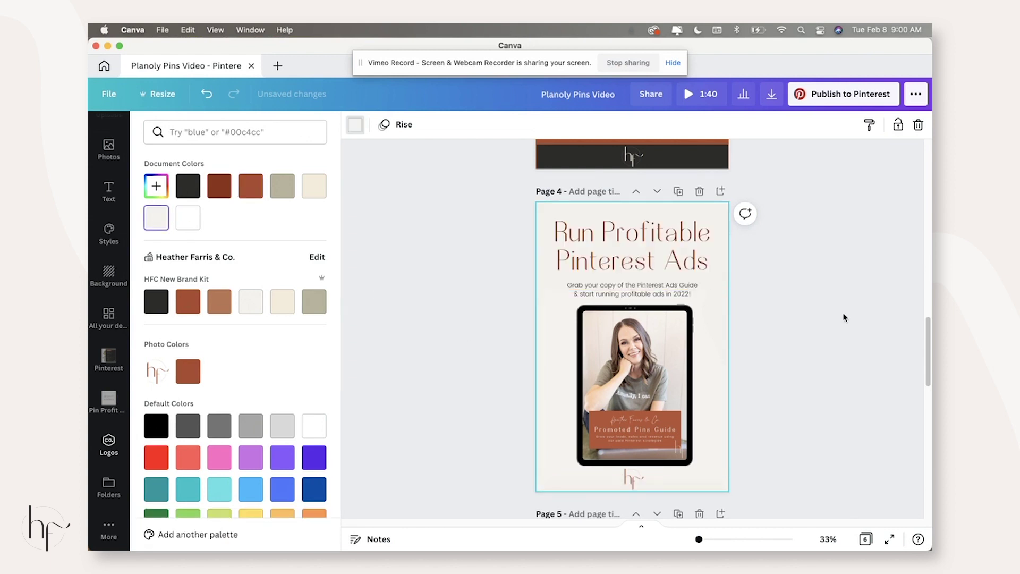
# - Make page 4's 'Run Profitable' title a dark brand colour
pyautogui.click(844, 317)
pyautogui.click(627, 234)
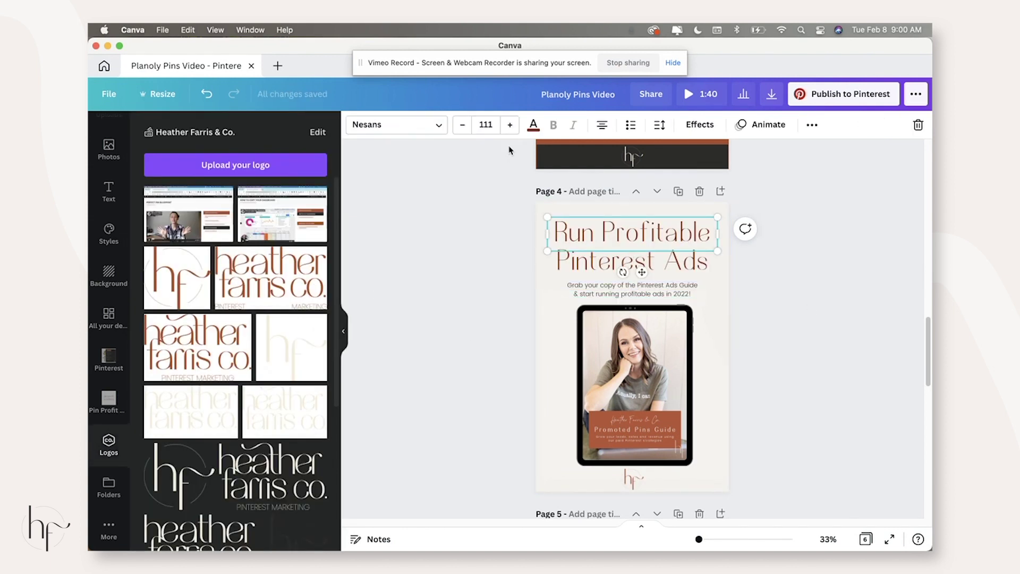
pyautogui.click(533, 125)
pyautogui.click(187, 184)
pyautogui.click(599, 218)
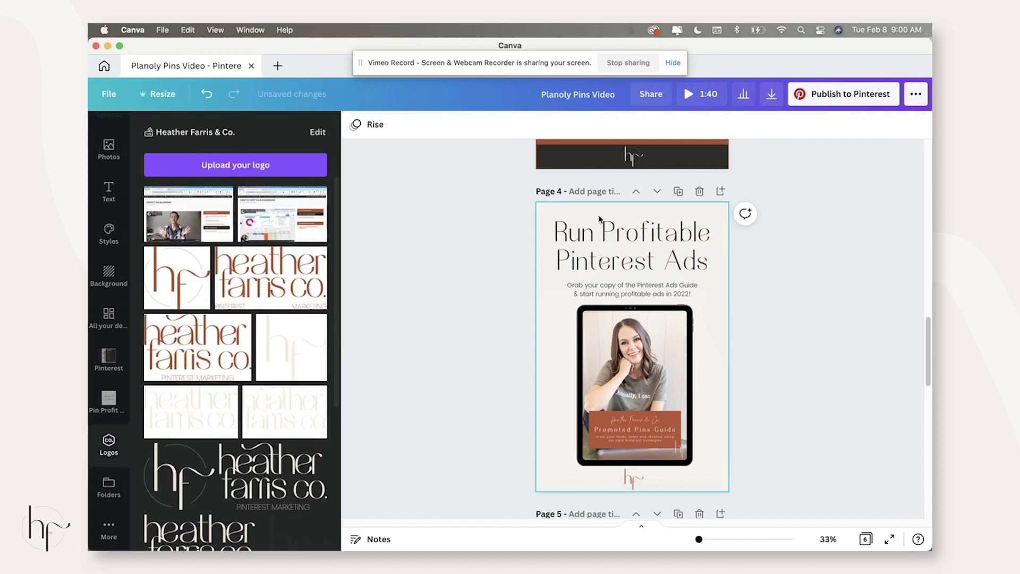
pyautogui.doubleClick(599, 218)
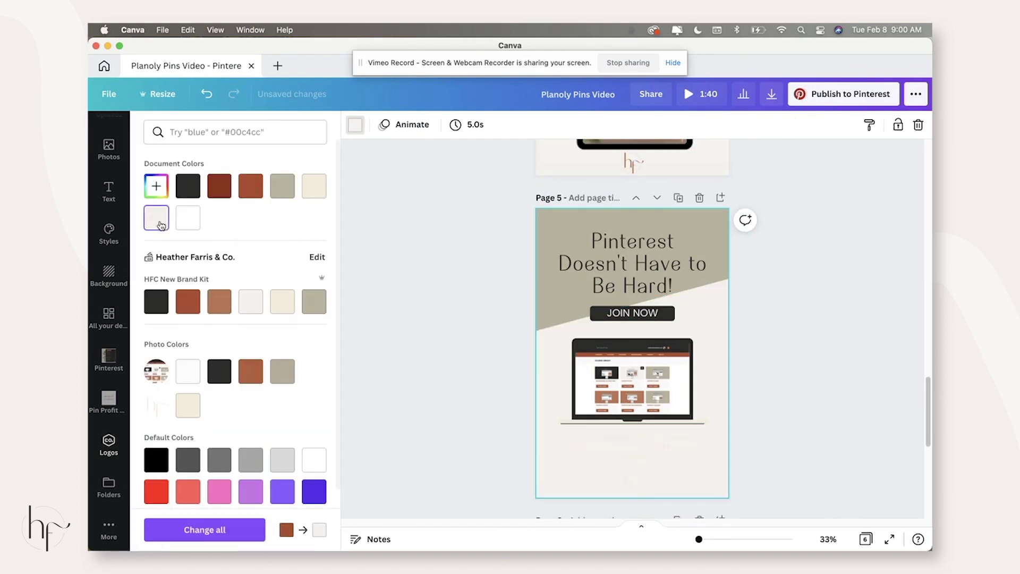
# - Recolour page 5's angled shape and page 6's background to rust
pyautogui.click(633, 484)
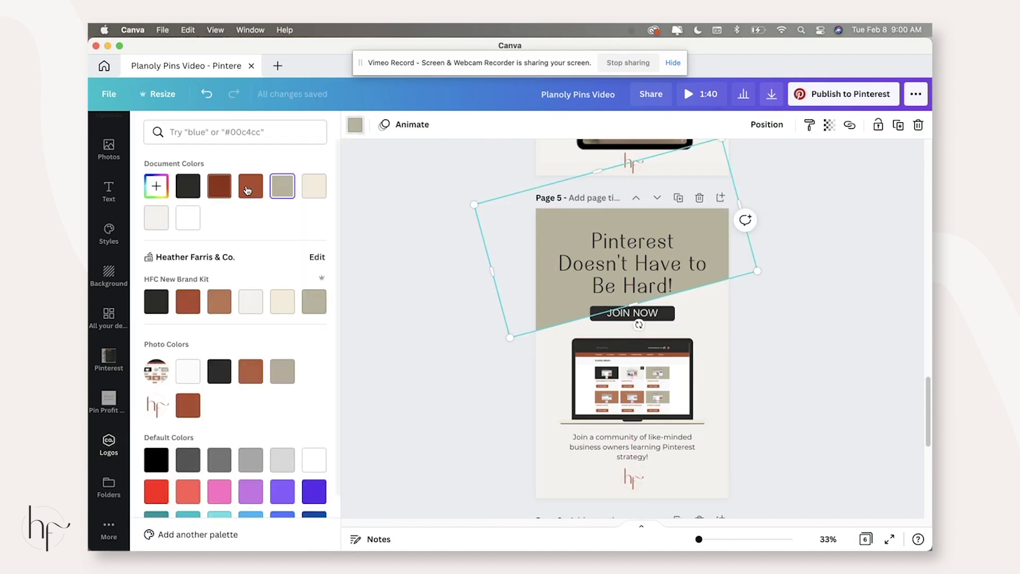
pyautogui.click(187, 186)
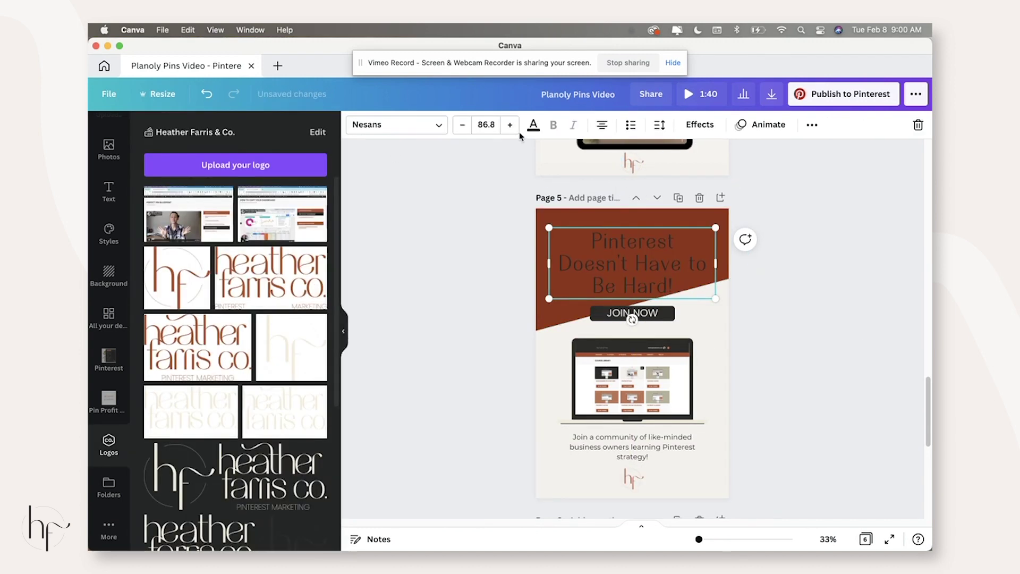
pyautogui.click(786, 346)
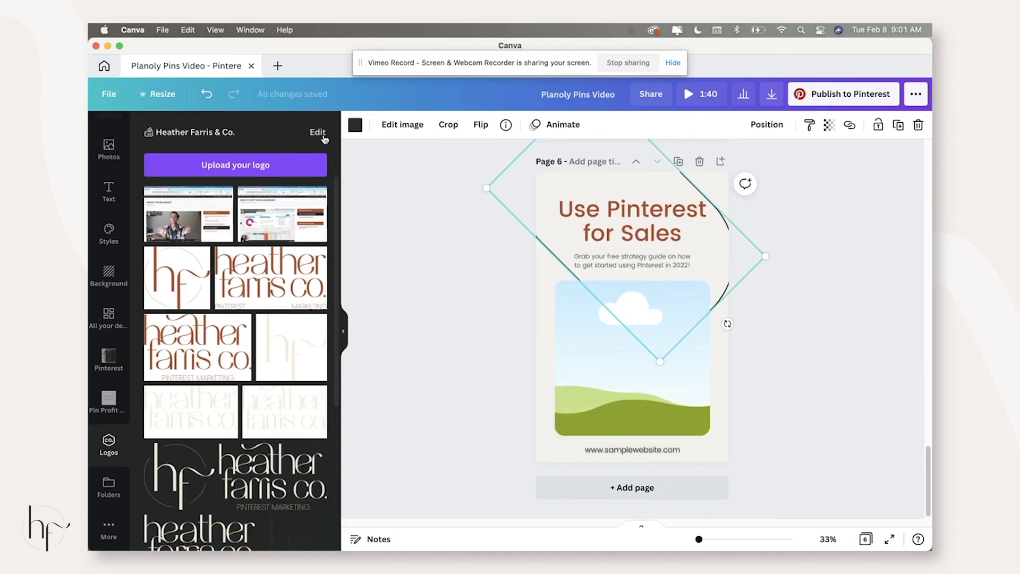
pyautogui.press('Escape')
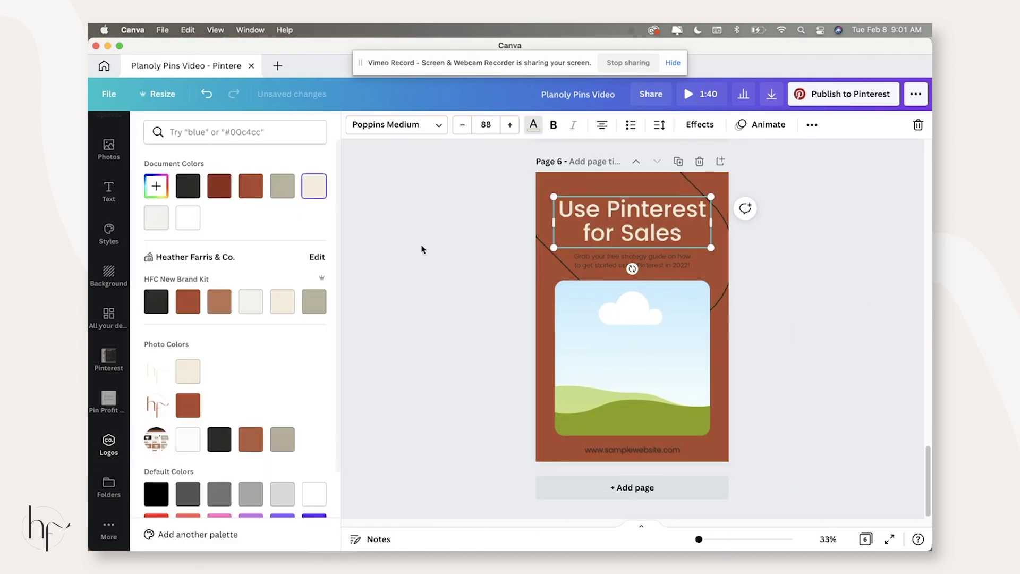
pyautogui.click(445, 412)
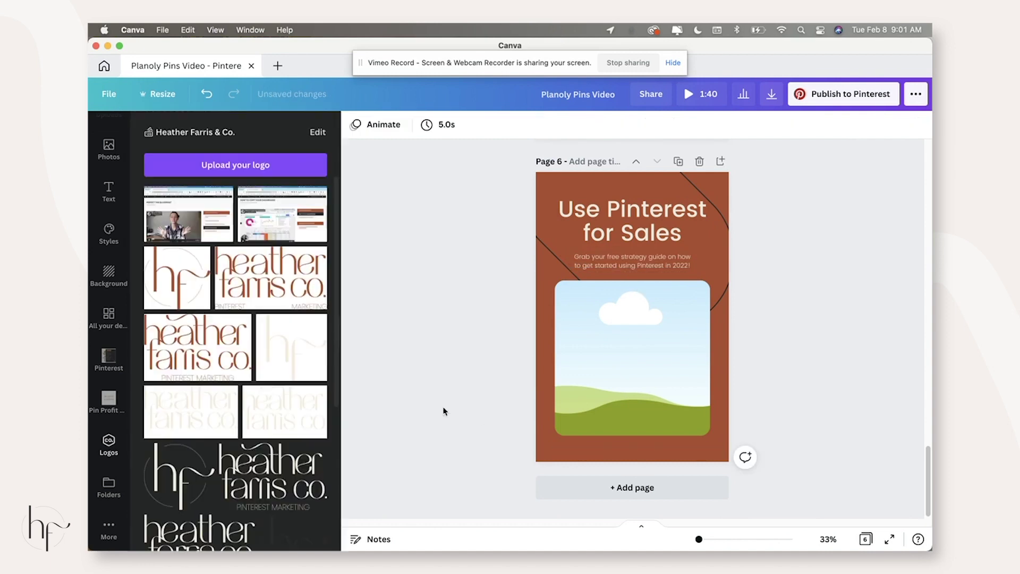
pyautogui.click(693, 439)
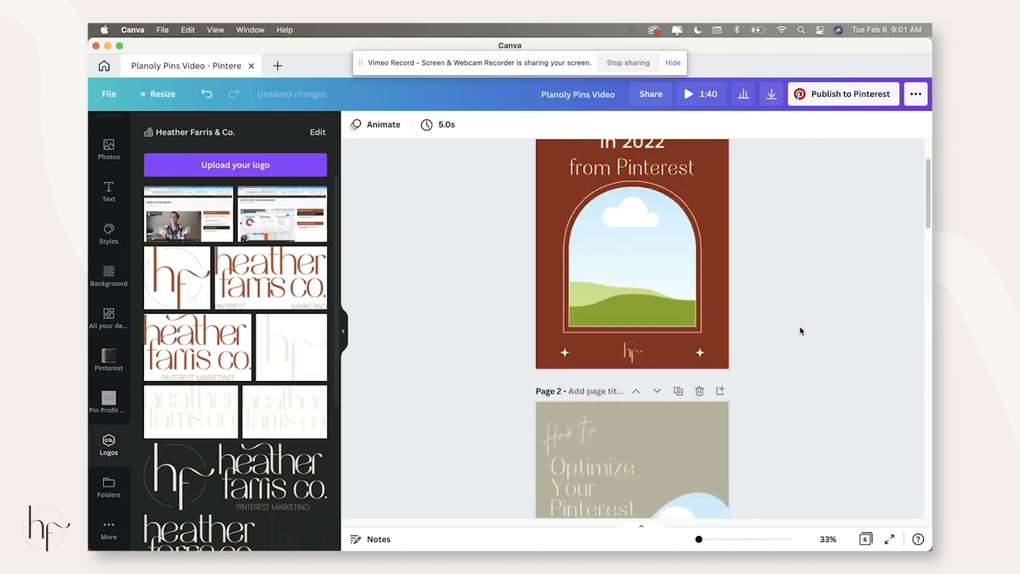
# - Open the Brand Photos > Laptop/Mic/Camera folder and put a laptop photo into page 1's arch frame
pyautogui.scroll(3, 735, 332)
pyautogui.scroll(-15, 735, 332)
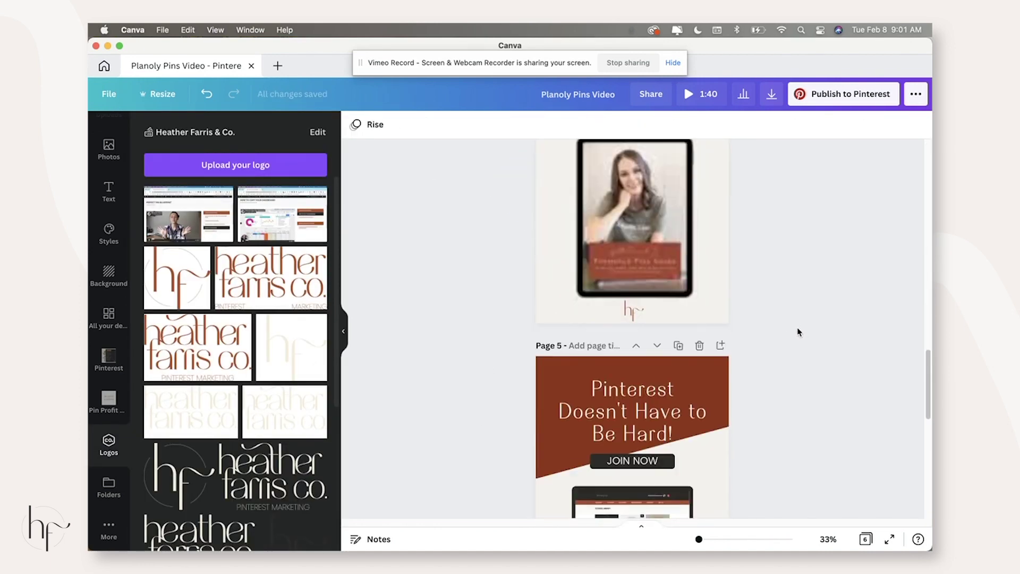
pyautogui.scroll(20, 796, 332)
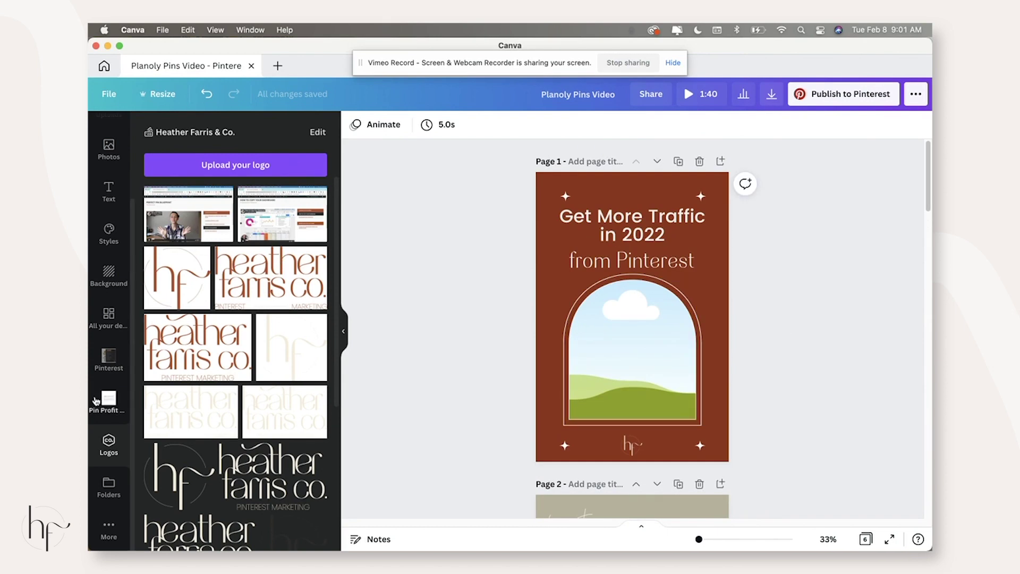
pyautogui.click(109, 485)
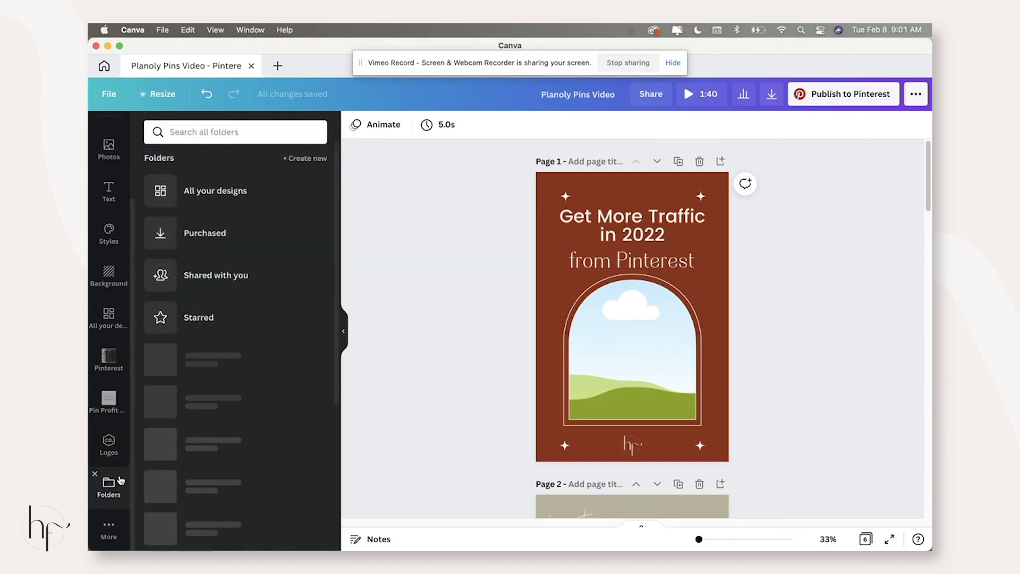
pyautogui.scroll(-1, 220, 371)
pyautogui.click(248, 380)
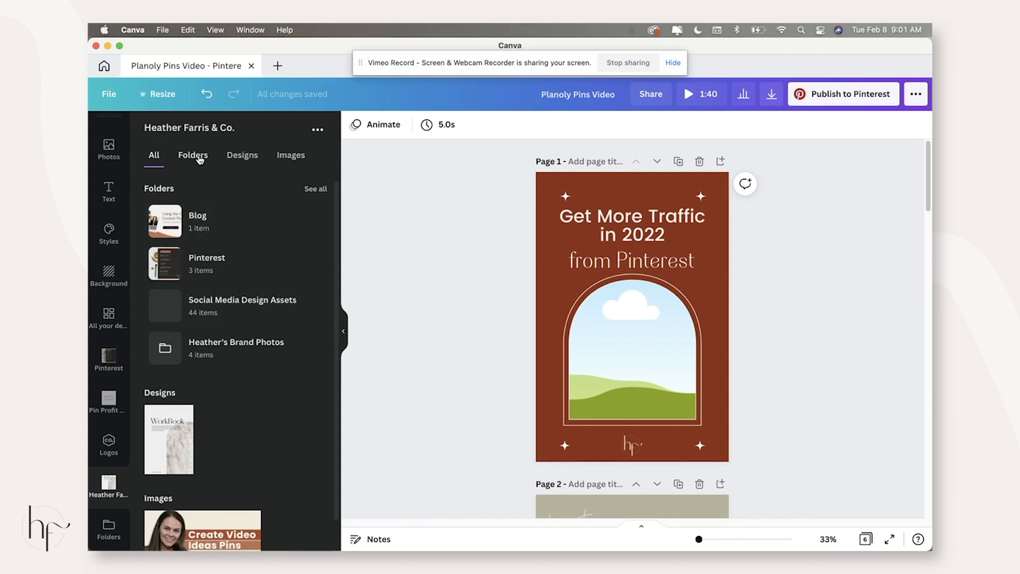
pyautogui.click(244, 355)
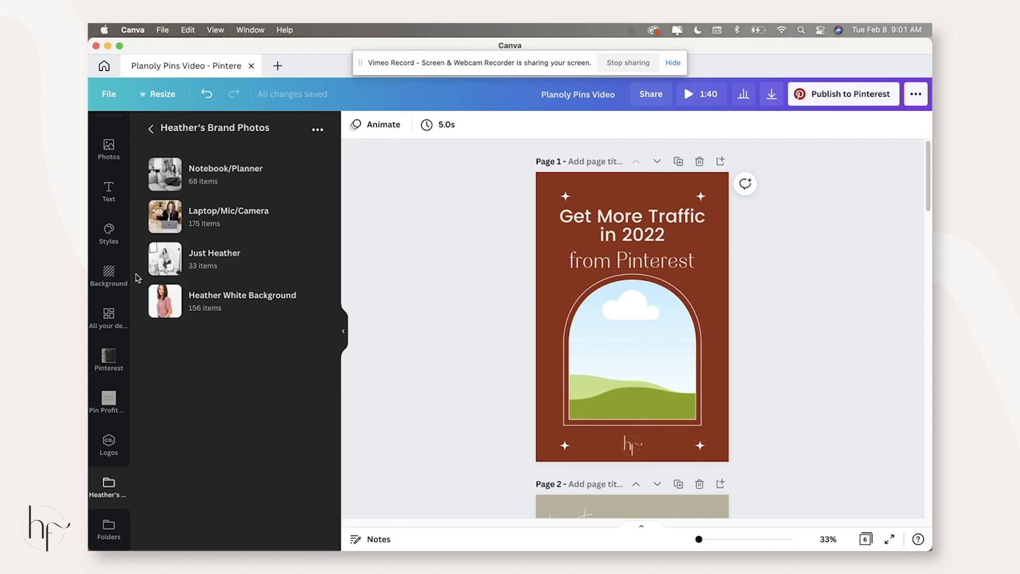
pyautogui.click(192, 211)
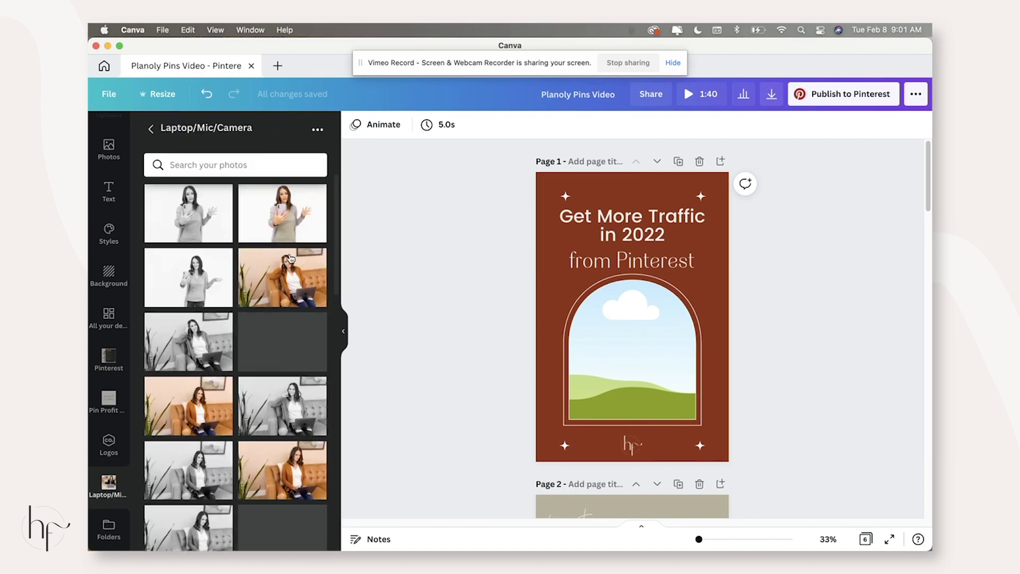
pyautogui.scroll(-10, 284, 296)
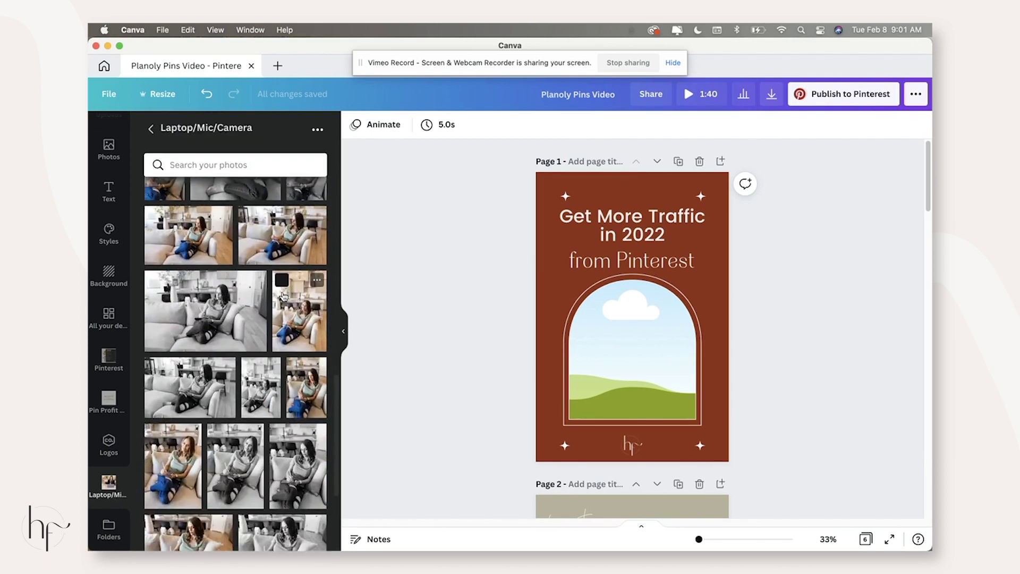
pyautogui.scroll(-10, 283, 296)
pyautogui.moveTo(273, 369); pyautogui.dragTo(649, 352)
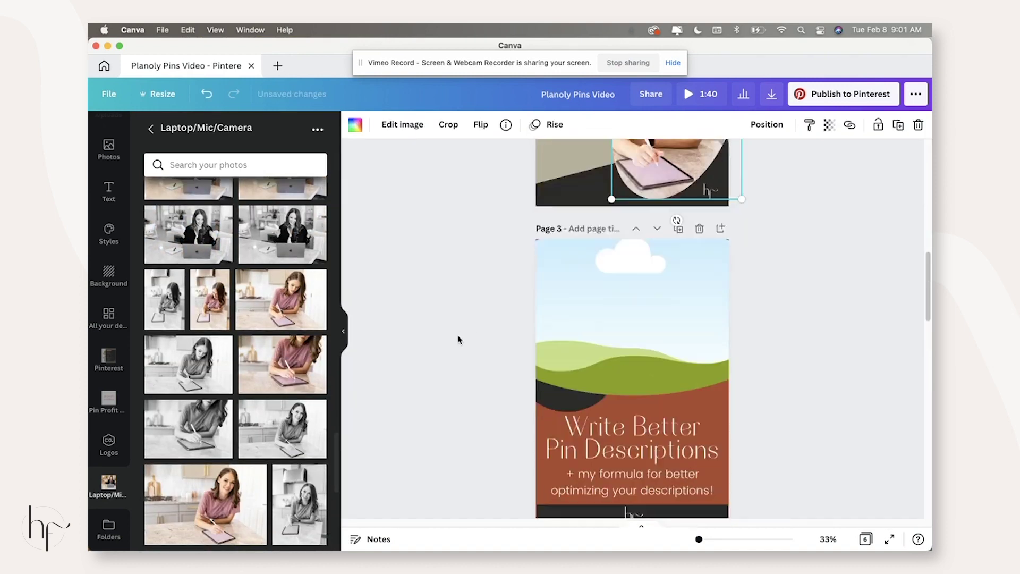
# - Replace page 6's placeholder image with a laptop photo from the same folder
pyautogui.scroll(-2, 457, 335)
pyautogui.scroll(-5, 277, 339)
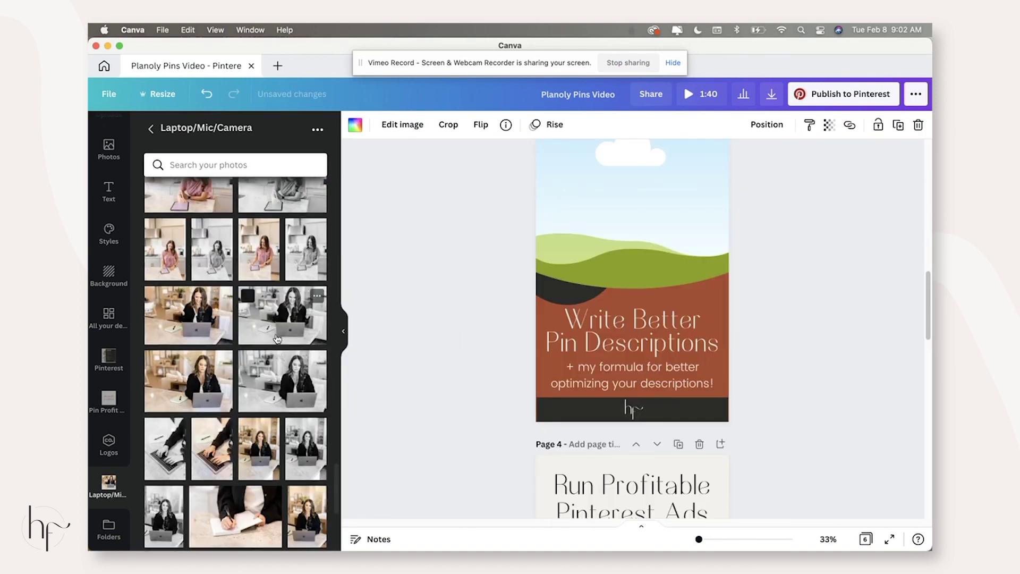
pyautogui.scroll(-5, 277, 339)
pyautogui.scroll(-5, 492, 301)
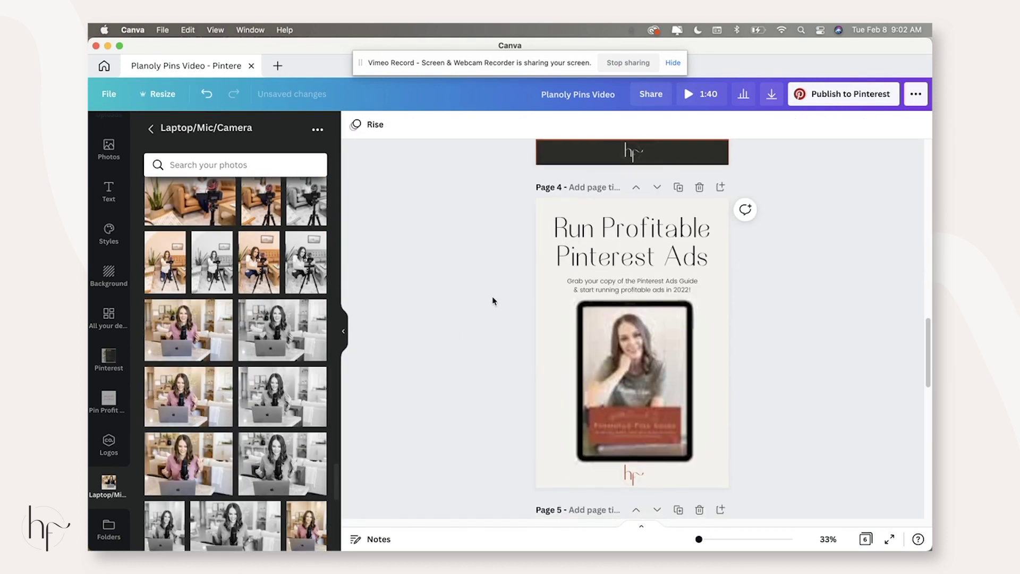
pyautogui.scroll(-8, 492, 302)
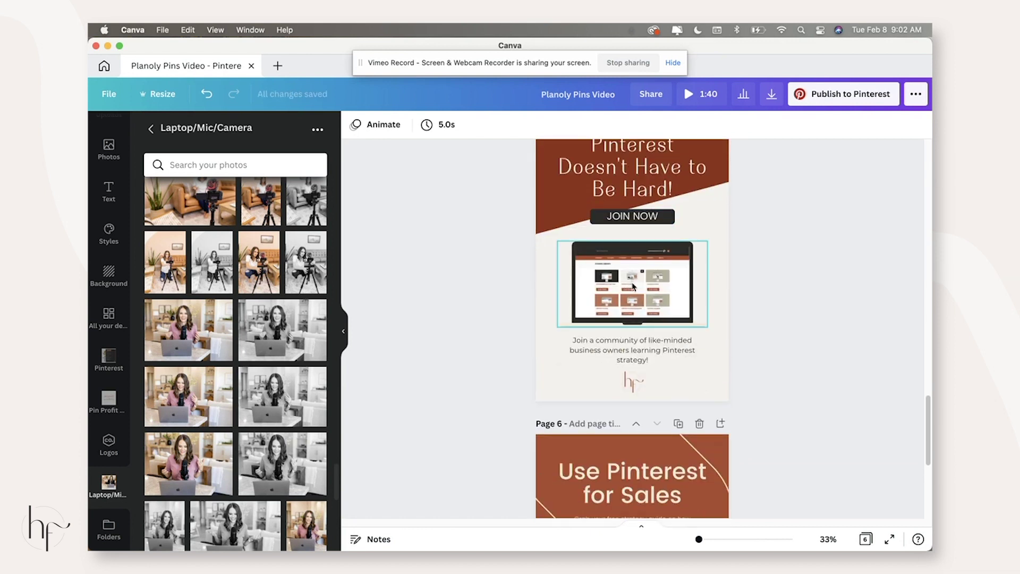
pyautogui.scroll(-5, 631, 292)
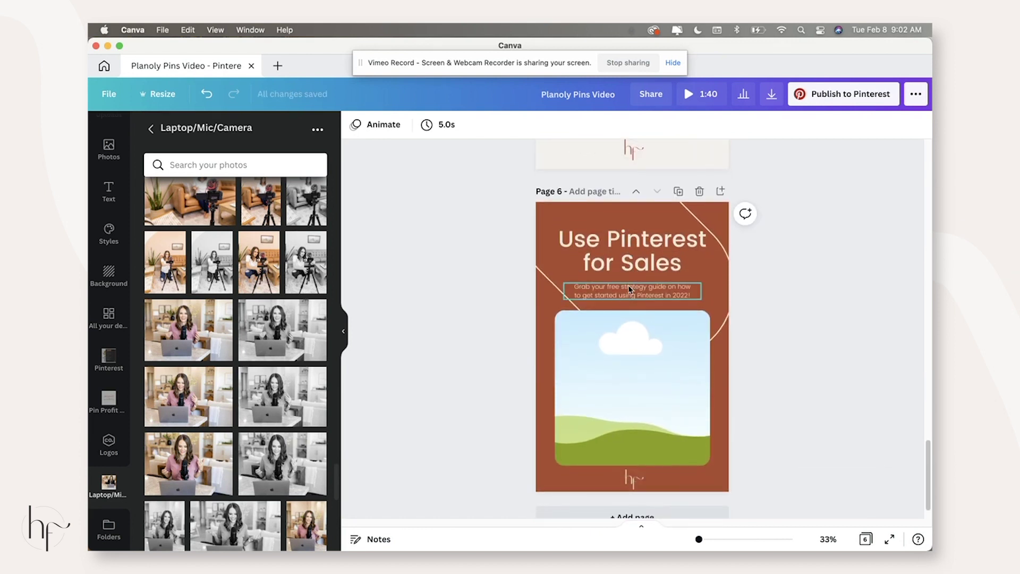
pyautogui.scroll(-1, 635, 298)
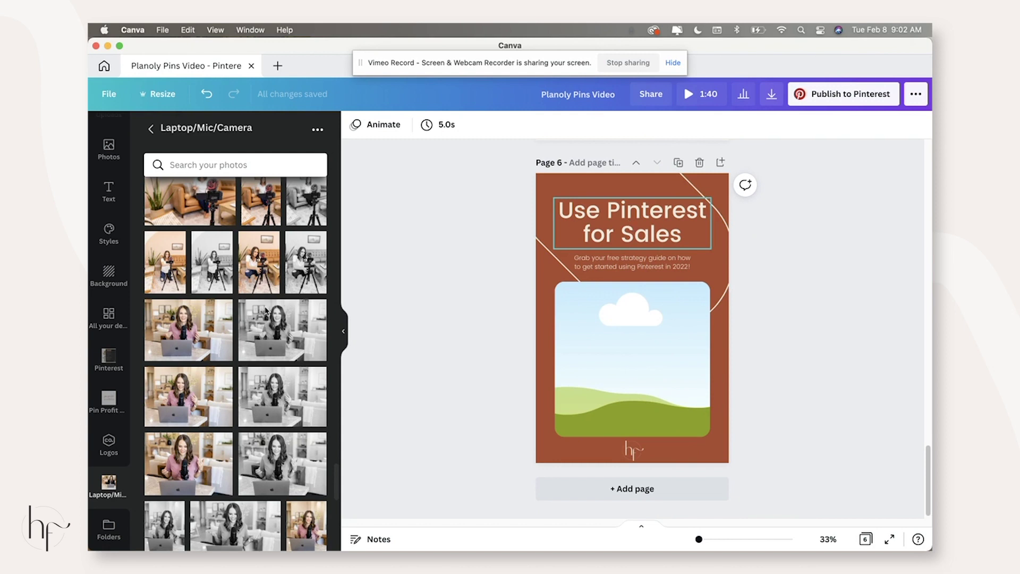
pyautogui.scroll(-10, 292, 340)
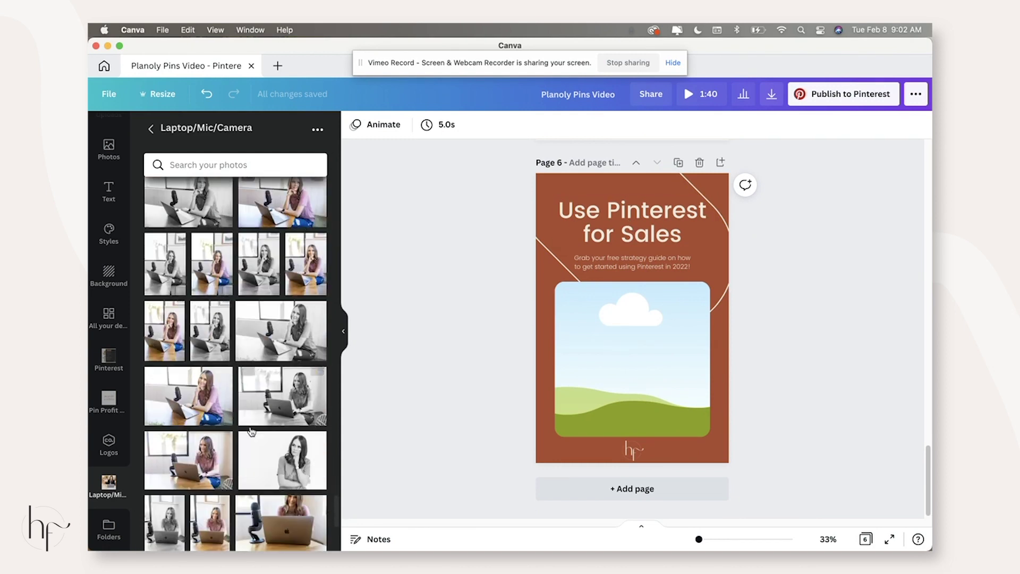
pyautogui.scroll(-5, 283, 289)
pyautogui.moveTo(188, 302); pyautogui.dragTo(632, 361)
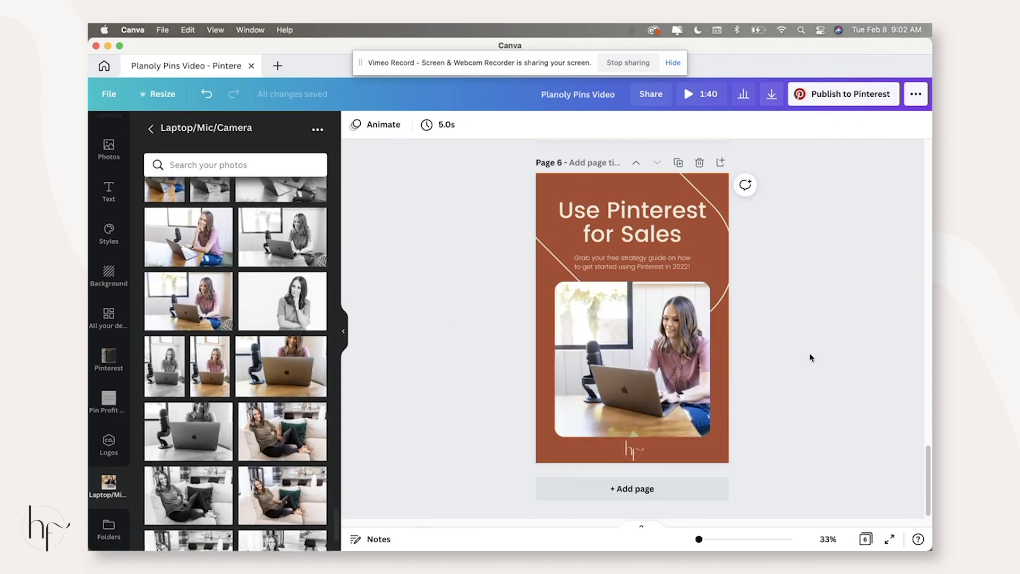
pyautogui.scroll(2, 771, 353)
pyautogui.scroll(20, 765, 329)
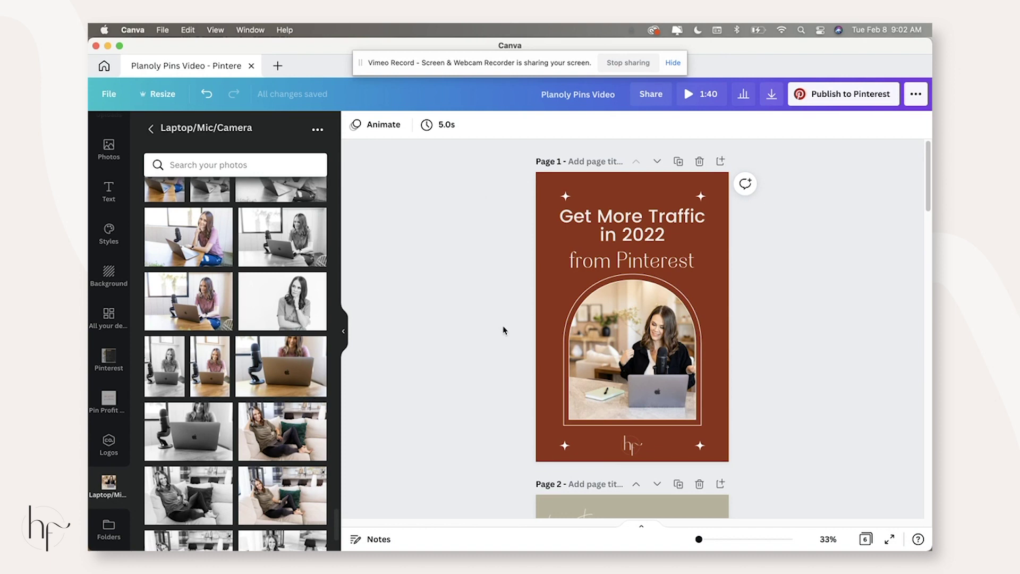
pyautogui.scroll(-20, 504, 331)
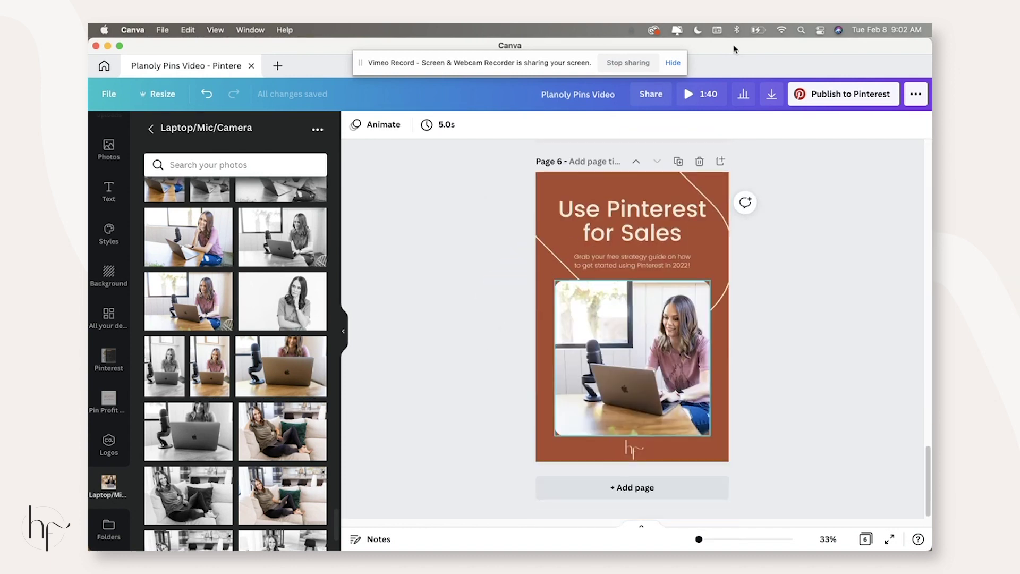
# - Open the Download options, close them, and scroll through the design
pyautogui.click(771, 94)
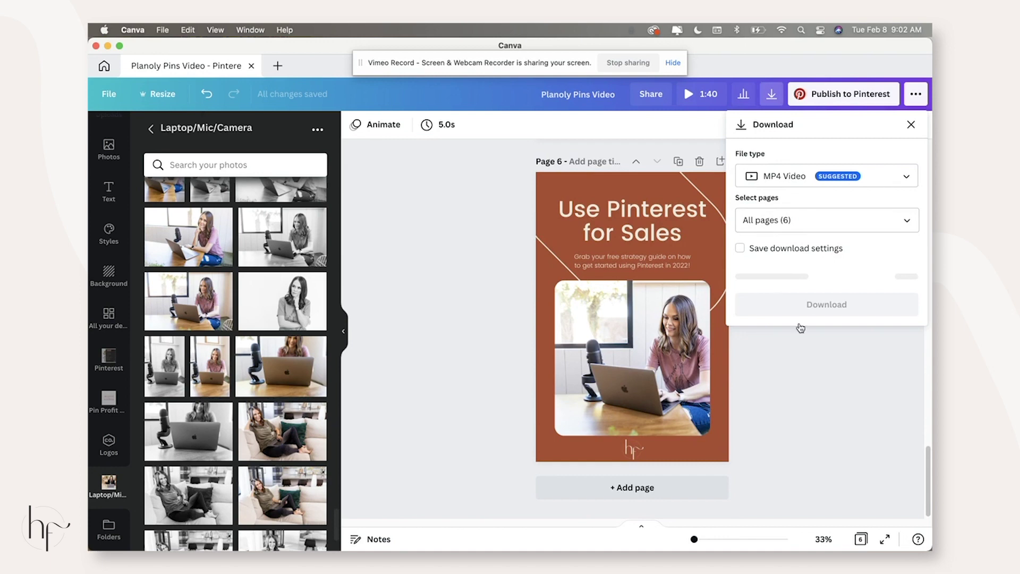
pyautogui.click(804, 346)
pyautogui.scroll(10, 749, 280)
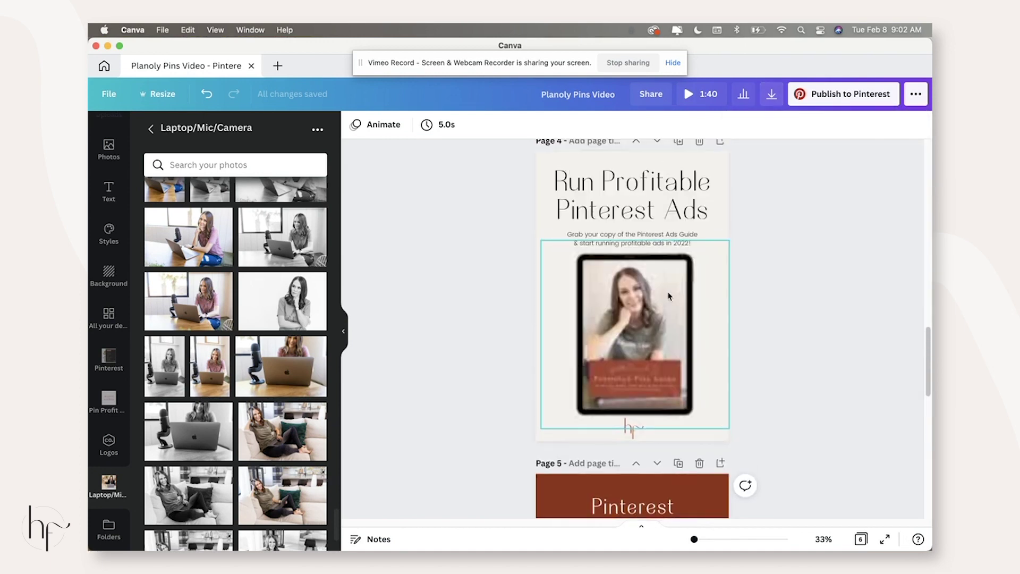
pyautogui.scroll(15, 669, 296)
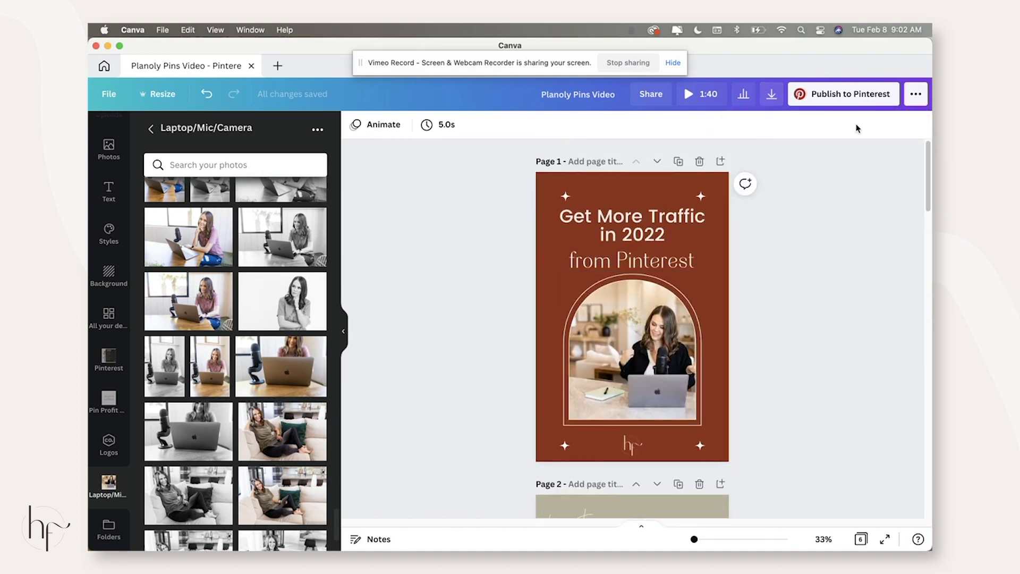
pyautogui.scroll(-15, 754, 340)
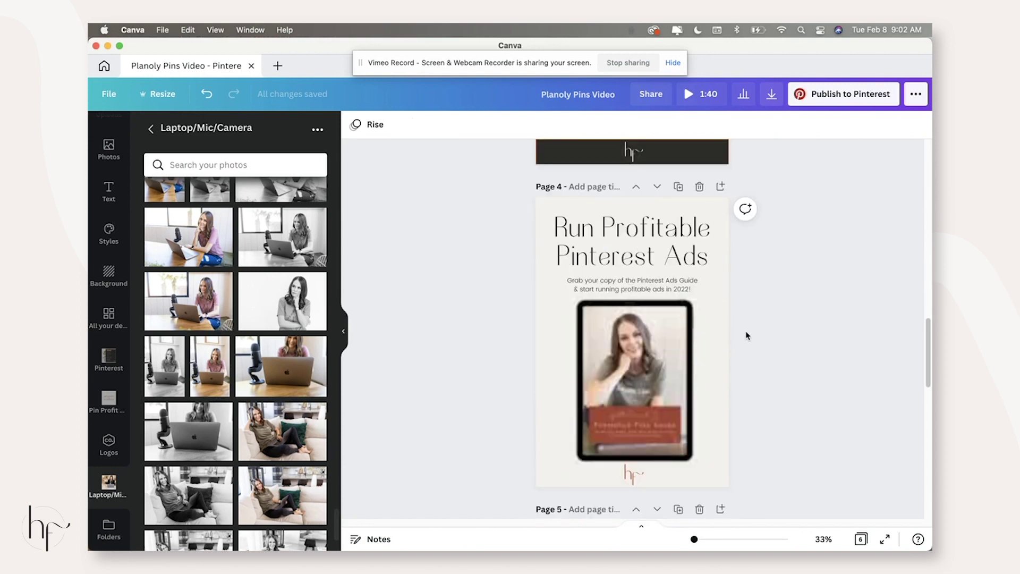
# - Download only Page 4 as an MP4 video
pyautogui.click(770, 94)
pyautogui.click(900, 178)
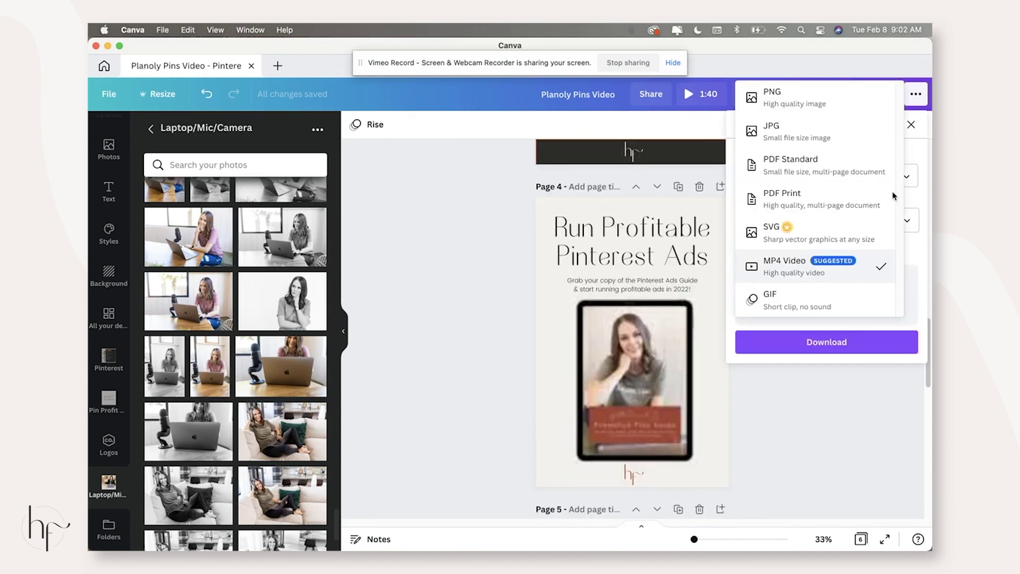
pyautogui.click(858, 264)
pyautogui.click(881, 222)
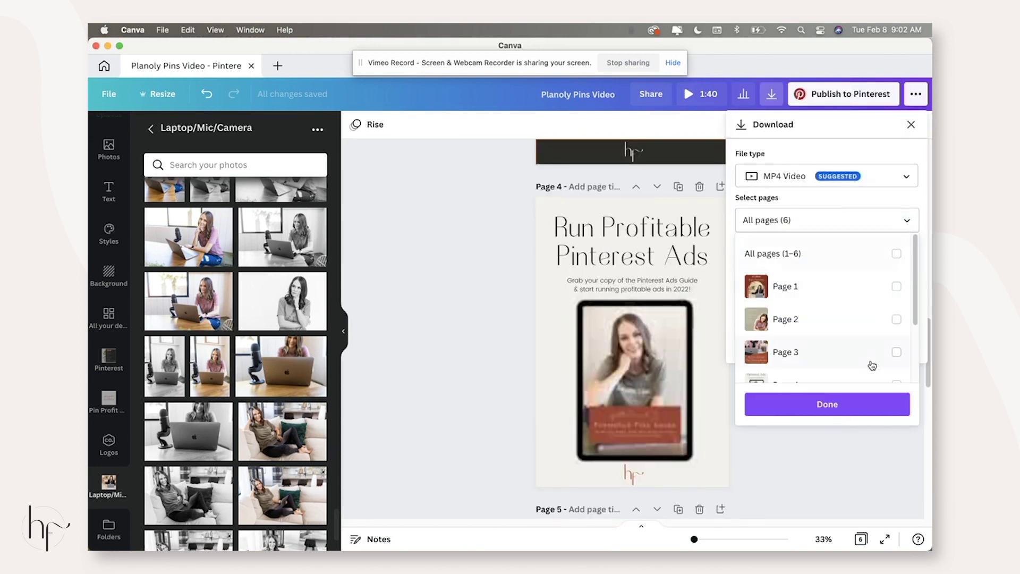
pyautogui.scroll(-3, 866, 356)
pyautogui.click(838, 306)
pyautogui.click(843, 405)
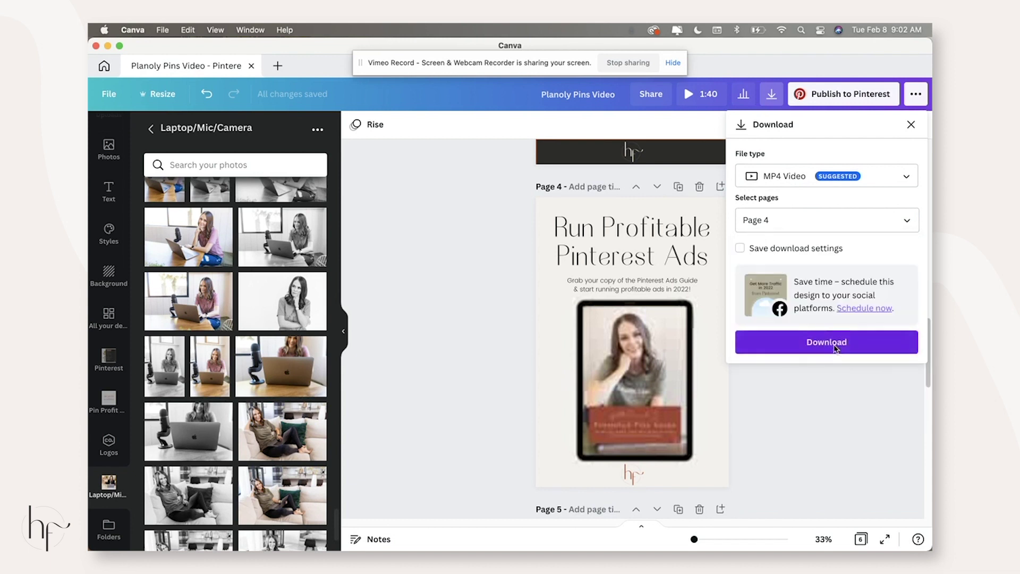
pyautogui.click(831, 343)
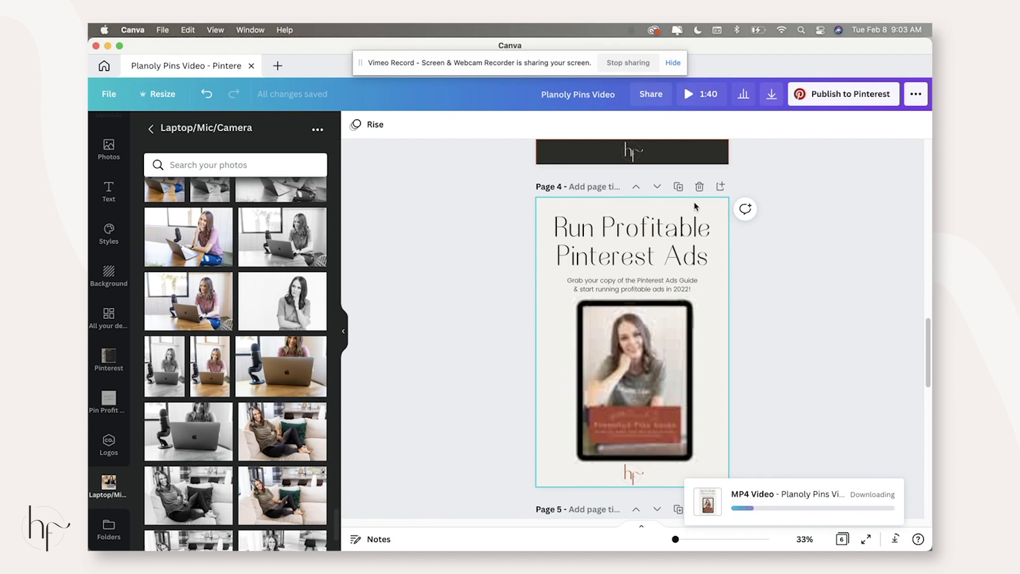
# - Set the Canva download to PNG with all pages except Page 4 selected
pyautogui.click(771, 94)
pyautogui.click(877, 176)
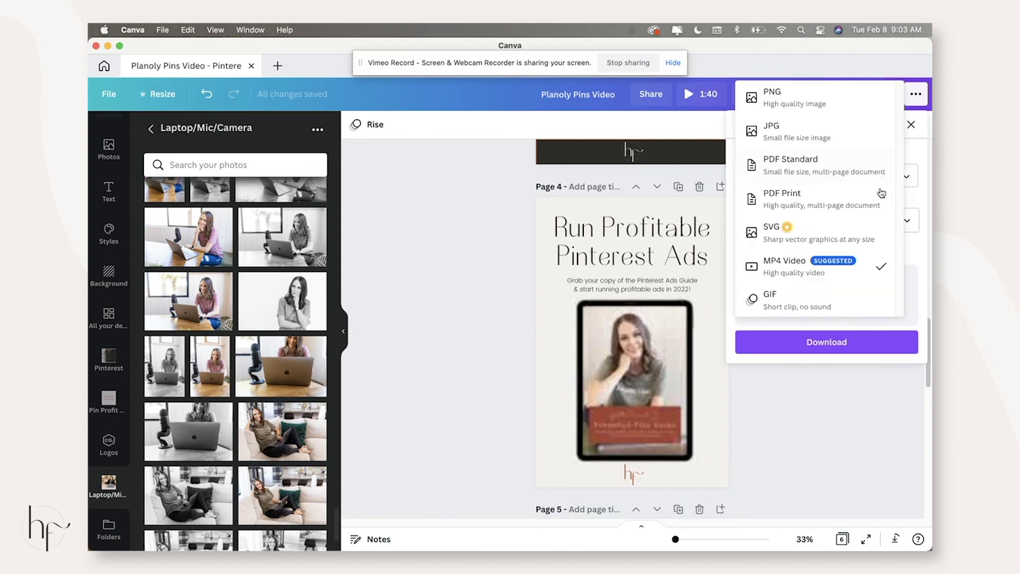
pyautogui.click(850, 100)
pyautogui.click(908, 309)
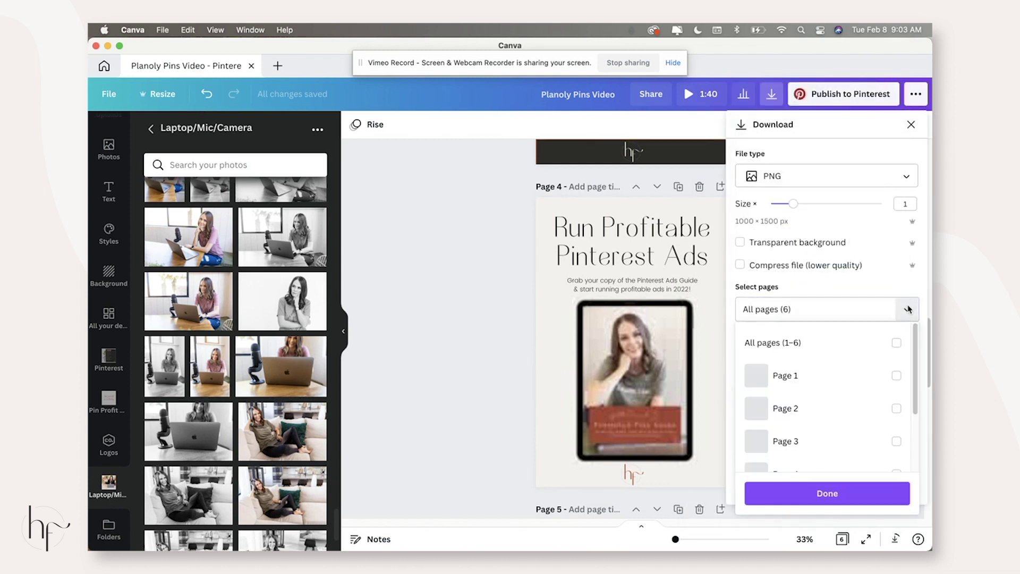
pyautogui.click(896, 342)
pyautogui.scroll(-3, 839, 396)
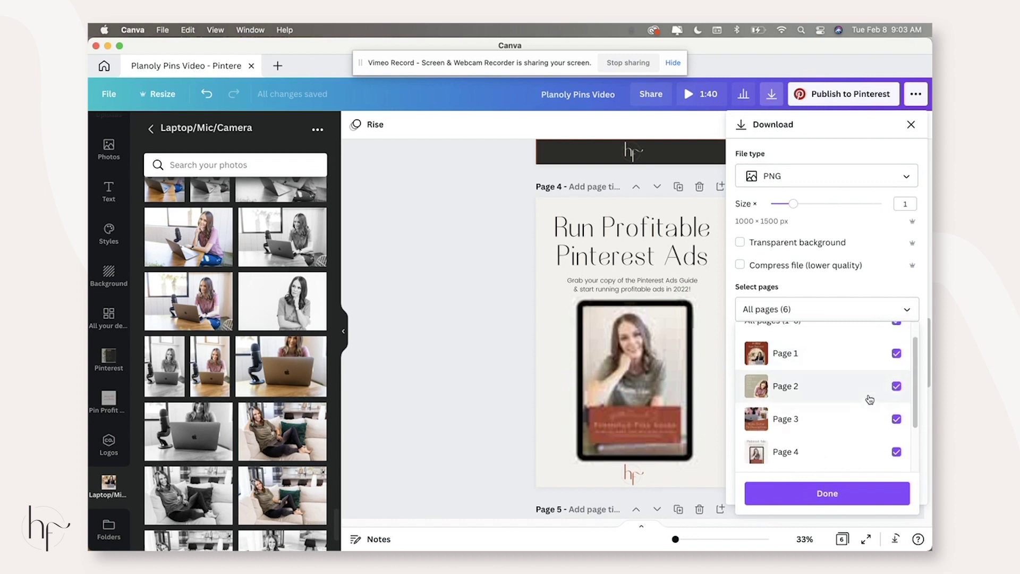
pyautogui.click(808, 390)
pyautogui.click(874, 492)
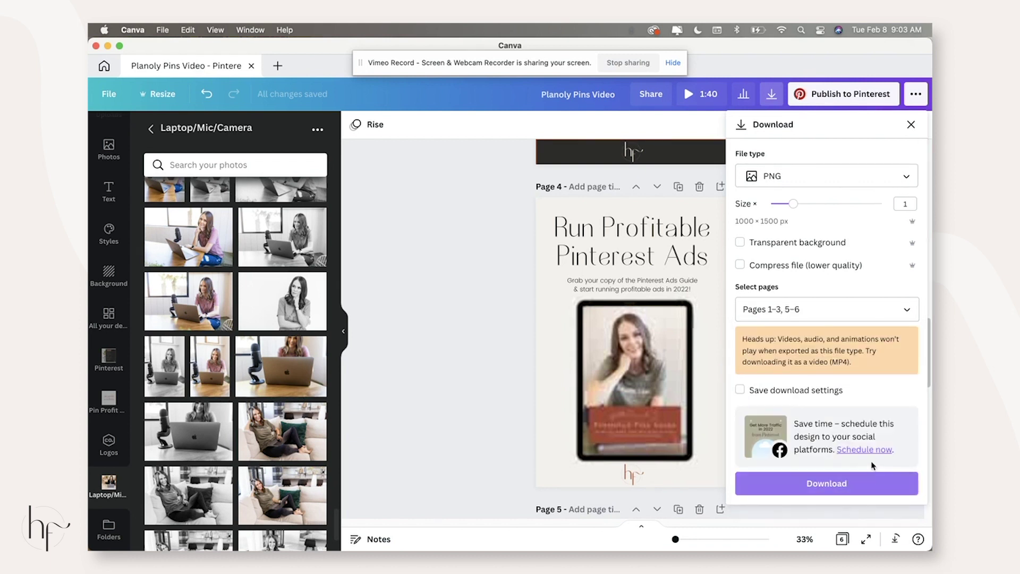
# - Download the five PNG pages and confirm the save dialog
pyautogui.click(872, 483)
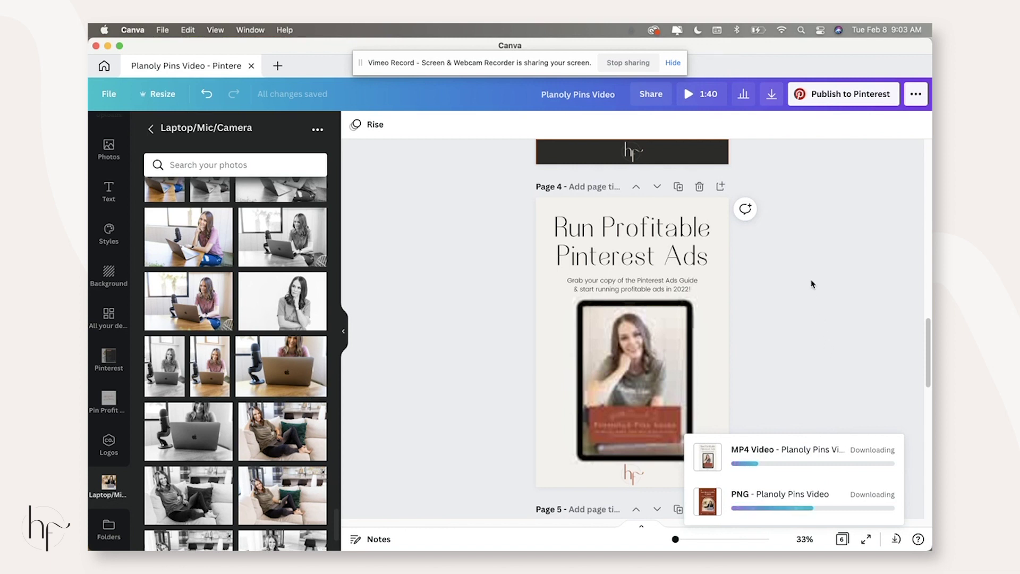
pyautogui.moveTo(710, 507)
pyautogui.scroll(15, 765, 290)
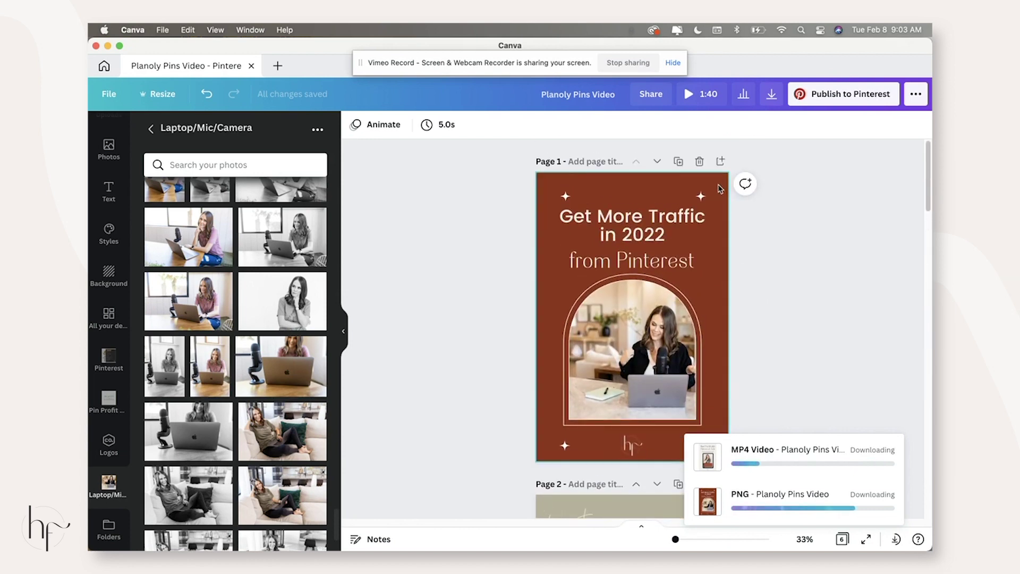
pyautogui.scroll(-9, 792, 232)
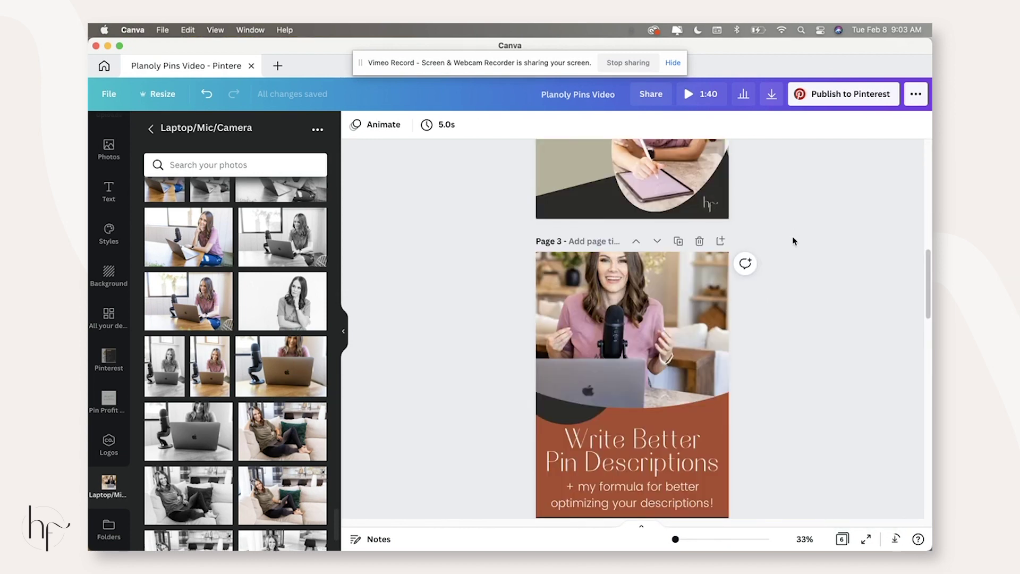
pyautogui.press('Return')
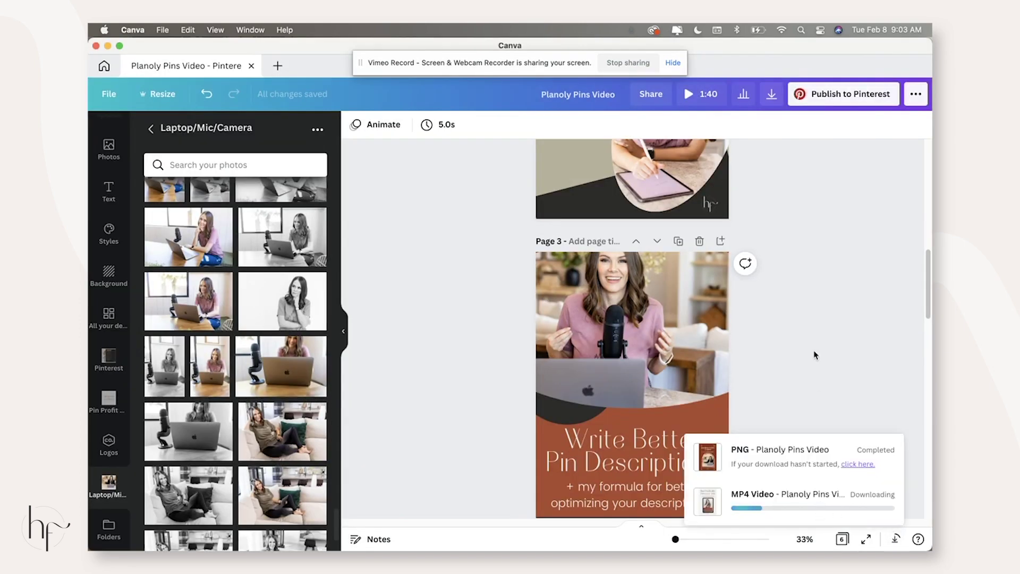
# - Add the five PNG pins from the Planoly Pins Video folder to Planoly's library from My Computer
pyautogui.click(107, 45)
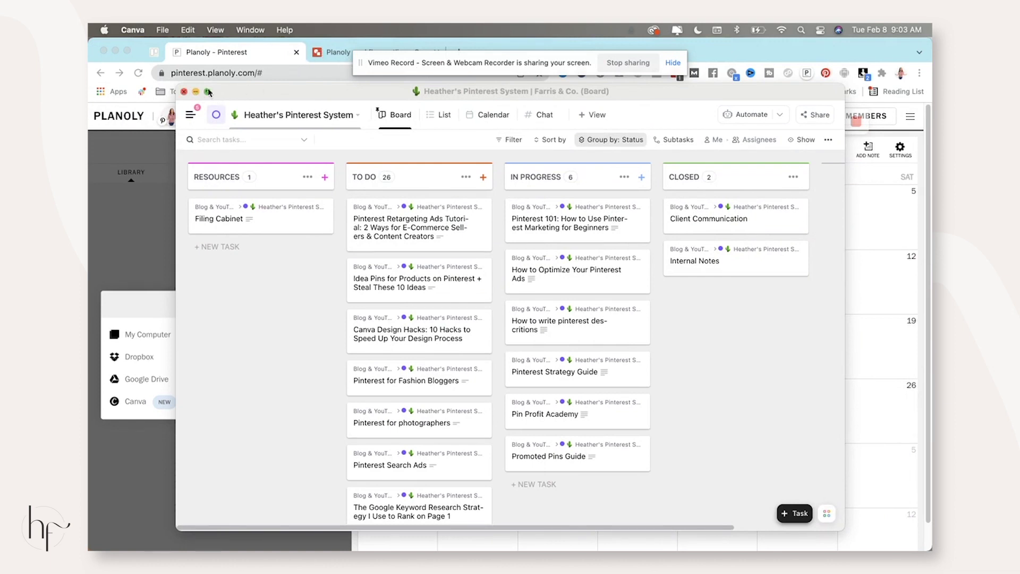
pyautogui.click(237, 52)
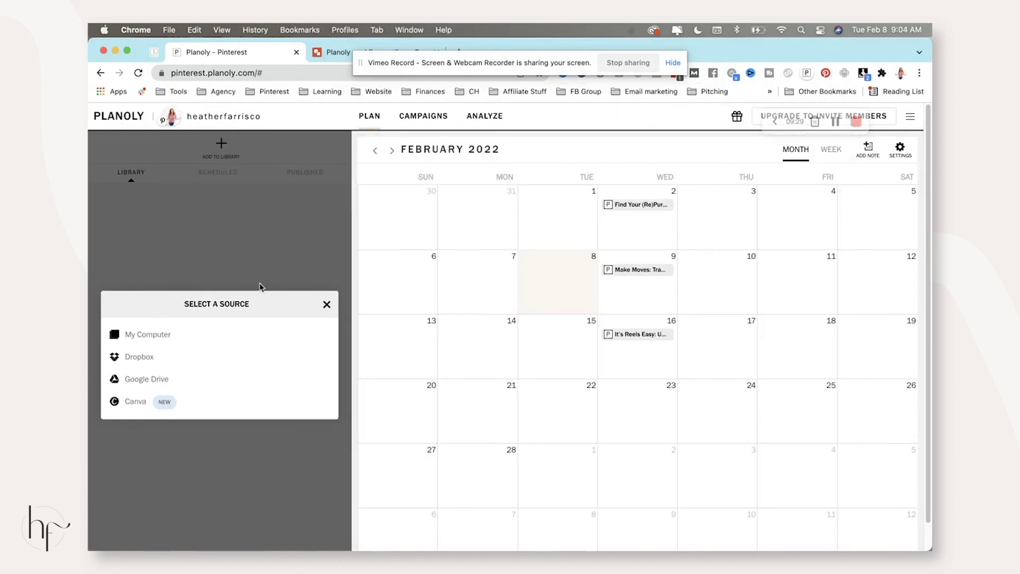
pyautogui.click(181, 334)
pyautogui.click(128, 531)
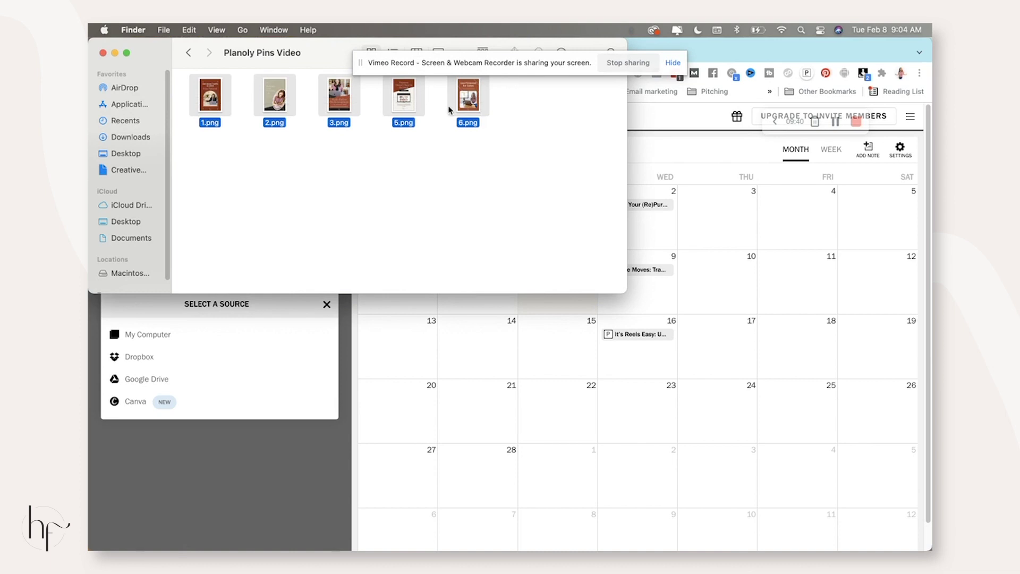
pyautogui.click(174, 337)
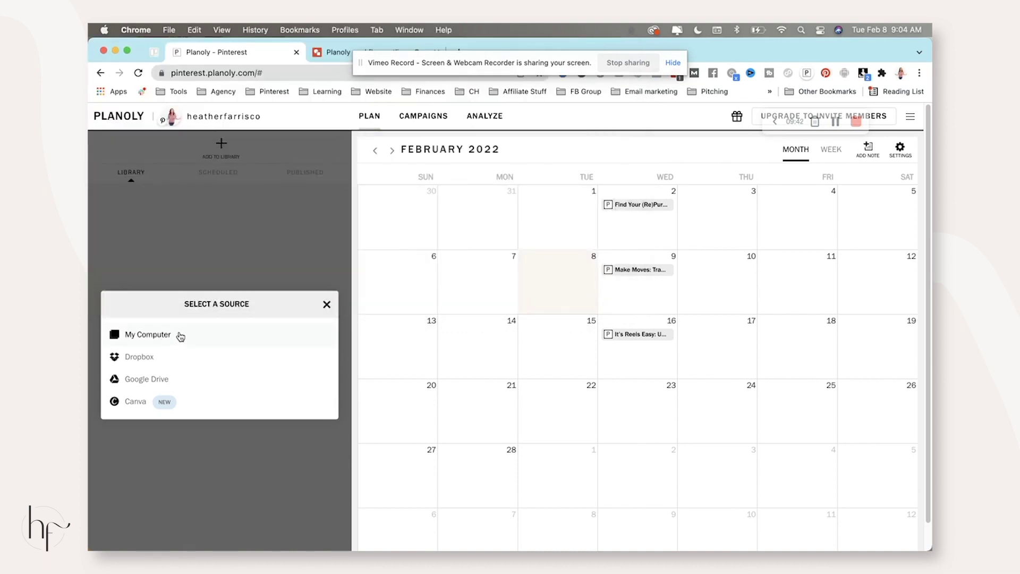
pyautogui.click(181, 337)
pyautogui.click(281, 192)
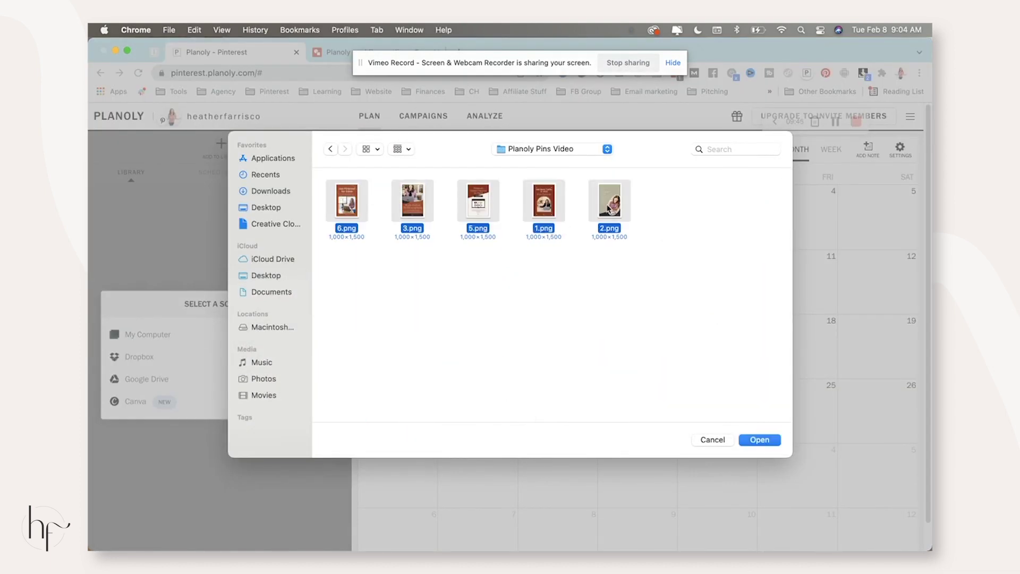
pyautogui.click(758, 443)
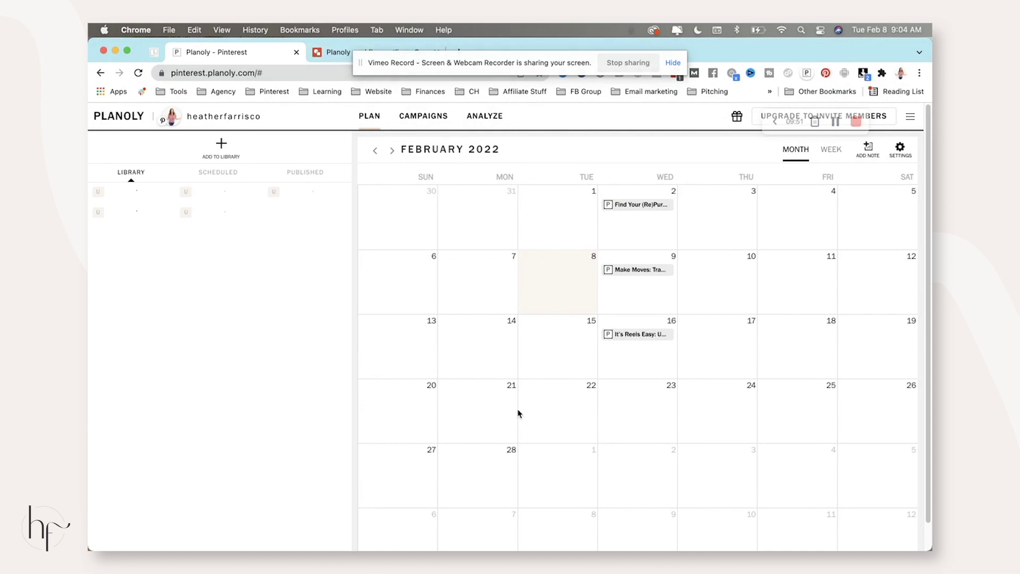
pyautogui.click(401, 531)
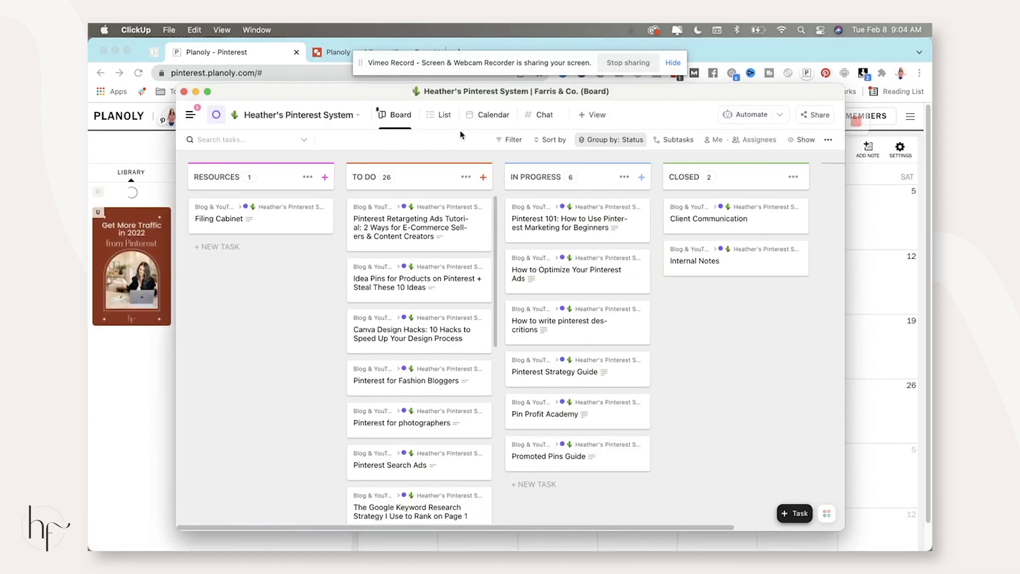
# - Paste the Pinterest 101 task's subtitle as the Get More Traffic pin's title
pyautogui.click(578, 230)
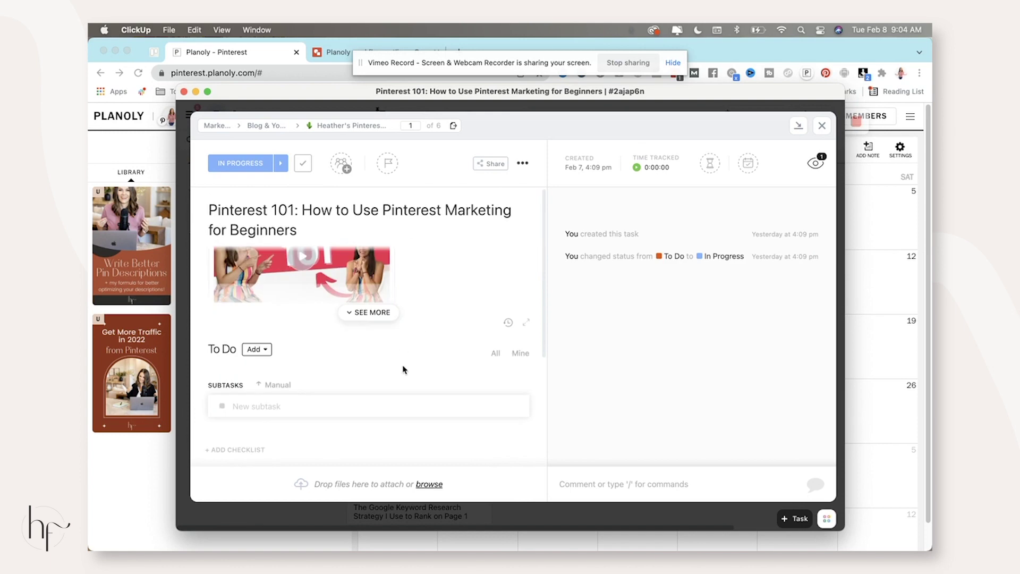
pyautogui.click(372, 313)
pyautogui.moveTo(524, 347); pyautogui.dragTo(206, 349)
pyautogui.press('super+c')
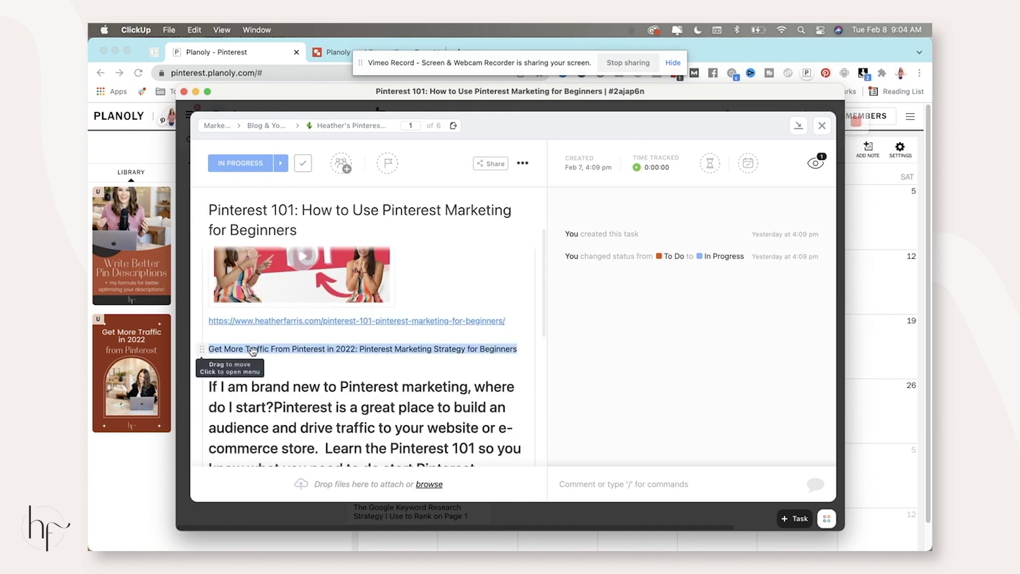
pyautogui.click(151, 368)
pyautogui.click(151, 368)
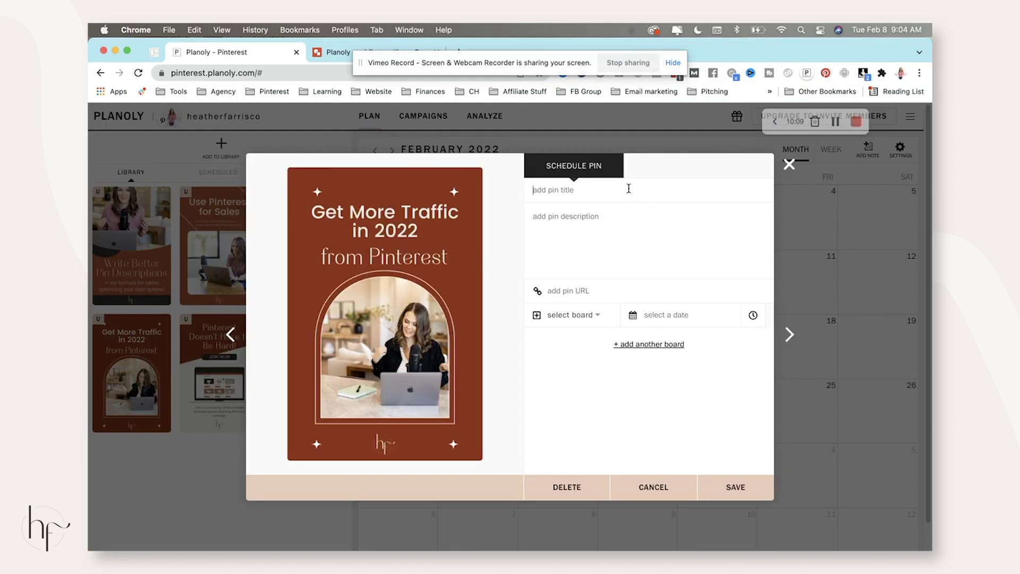
pyautogui.click(628, 189)
pyautogui.press('super+v')
# - Copy the task's description paragraph into the pin description
pyautogui.click(398, 529)
pyautogui.moveTo(209, 292); pyautogui.dragTo(484, 424)
pyautogui.press('super+c')
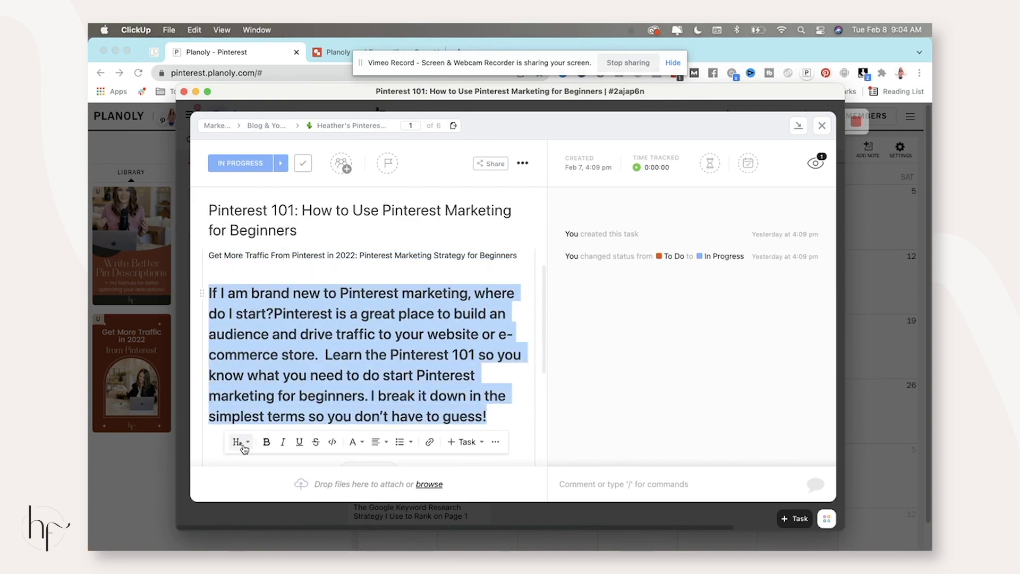
pyautogui.click(144, 335)
pyautogui.click(624, 241)
pyautogui.press('super+v')
# - Copy the blog post URL from ClickUp into the pin's link field
pyautogui.hotkey('ctrl', 'Up')
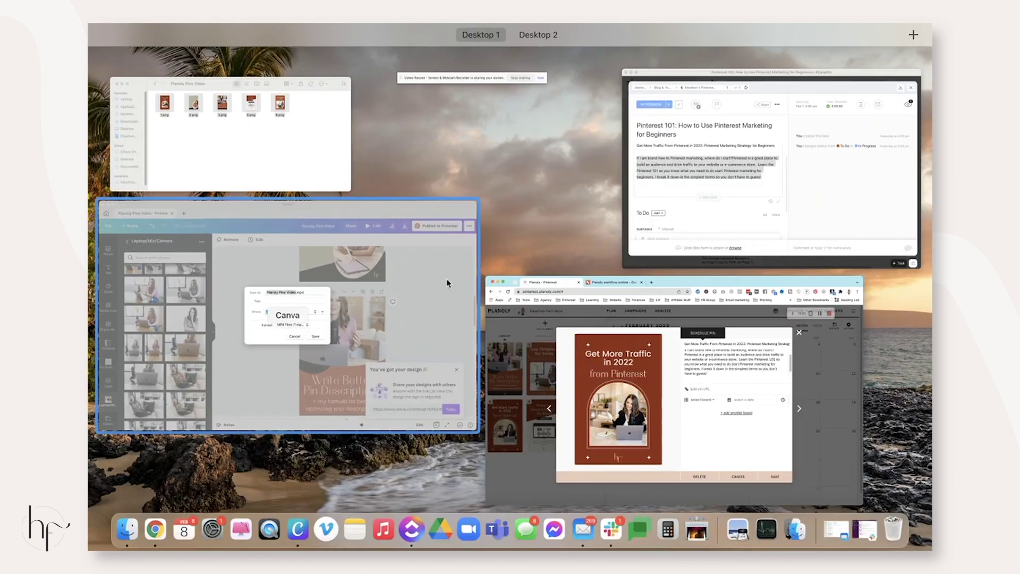
pyautogui.click(446, 279)
pyautogui.hotkey('ctrl', 'Up')
pyautogui.click(368, 319)
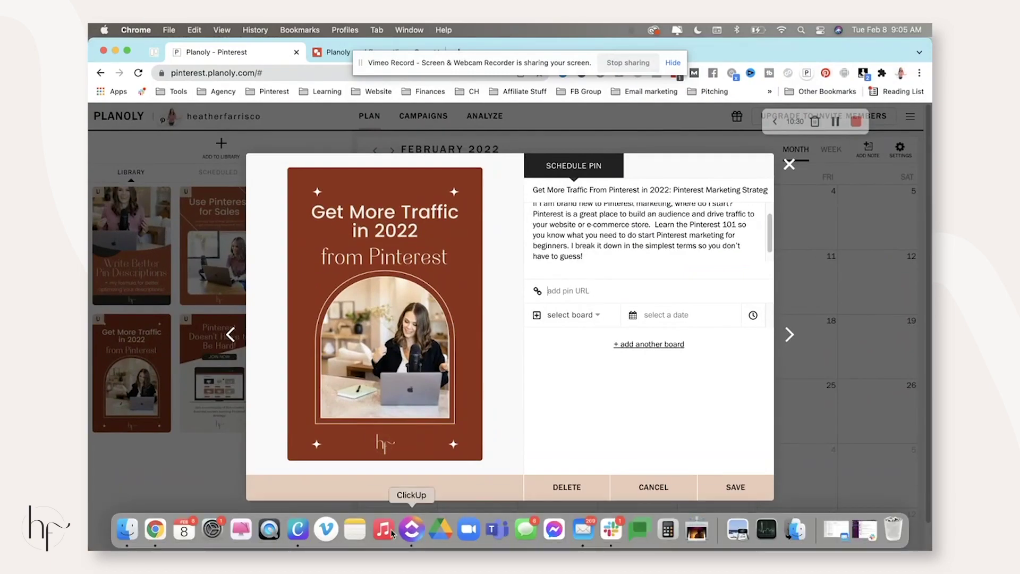
pyautogui.click(411, 528)
pyautogui.moveTo(217, 343); pyautogui.dragTo(505, 343)
pyautogui.press('super+Tab')
pyautogui.click(620, 299)
pyautogui.press('super+v')
# - Assign the pin to the Pinterest marketing board
pyautogui.click(596, 314)
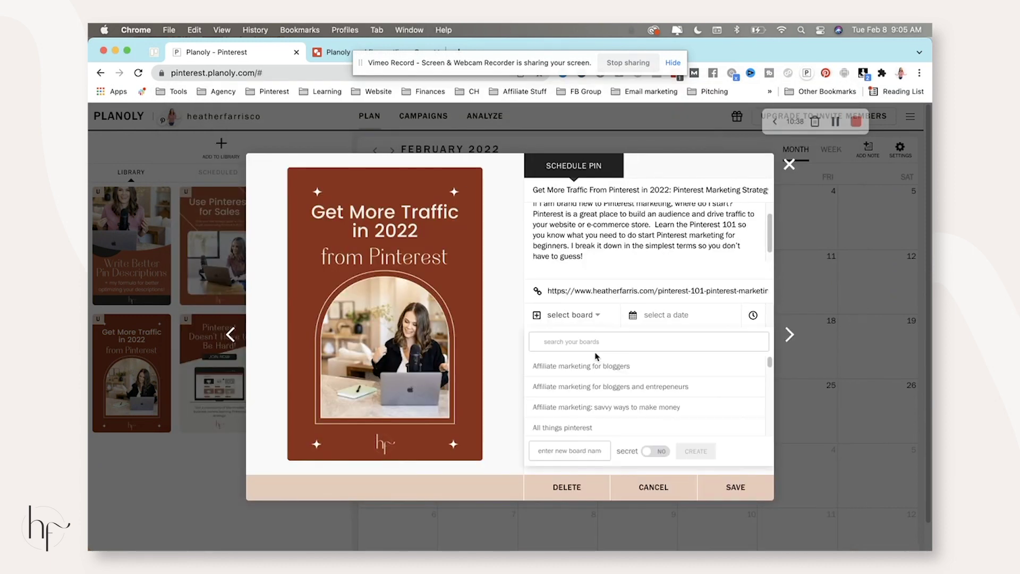
pyautogui.write('pinterest m')
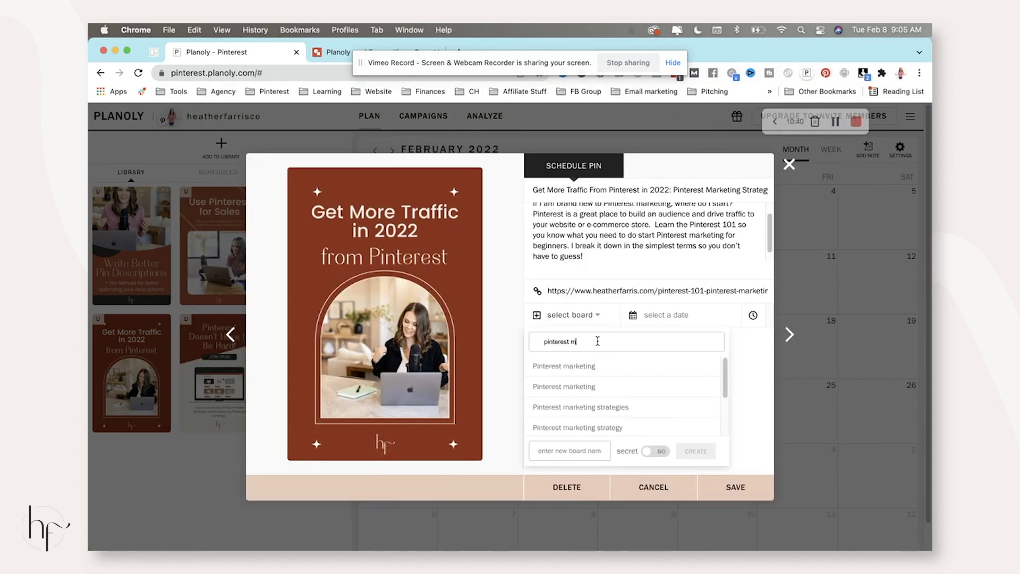
pyautogui.write('arketing')
pyautogui.click(614, 407)
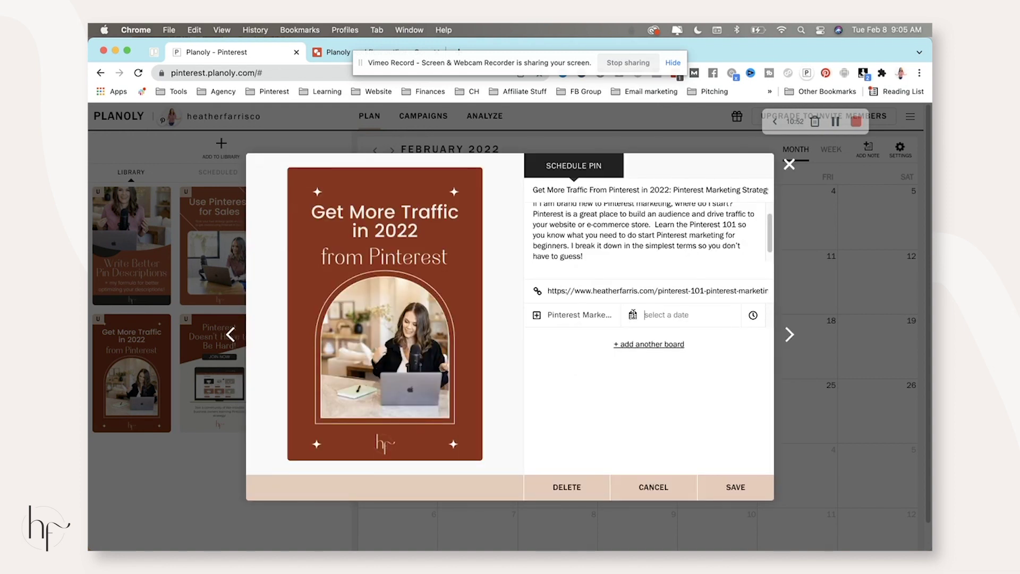
# - Add quick-schedule slots: Sunday 8:00 am, Monday 8:00 pm, Tuesday 4:00 pm, Wednesday 11:00 am
pyautogui.click(687, 317)
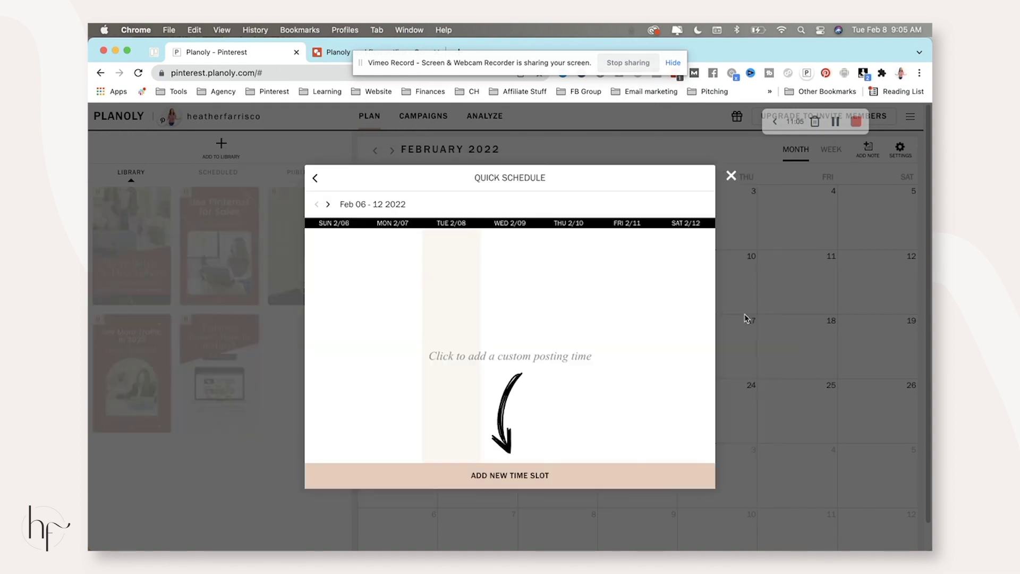
pyautogui.click(334, 240)
pyautogui.click(345, 314)
pyautogui.click(393, 240)
pyautogui.click(404, 314)
pyautogui.click(451, 240)
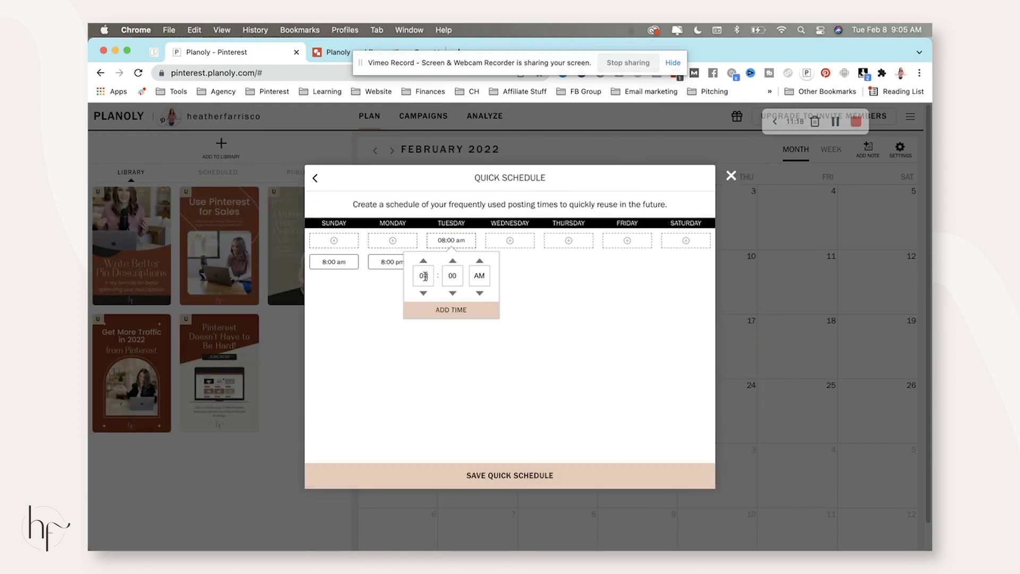
pyautogui.click(462, 313)
pyautogui.click(510, 240)
# - Add Thursday 3:00 pm, Friday 10:00 am and Saturday 1:00 pm posting slots
pyautogui.click(510, 309)
pyautogui.click(568, 241)
pyautogui.click(569, 310)
pyautogui.click(627, 240)
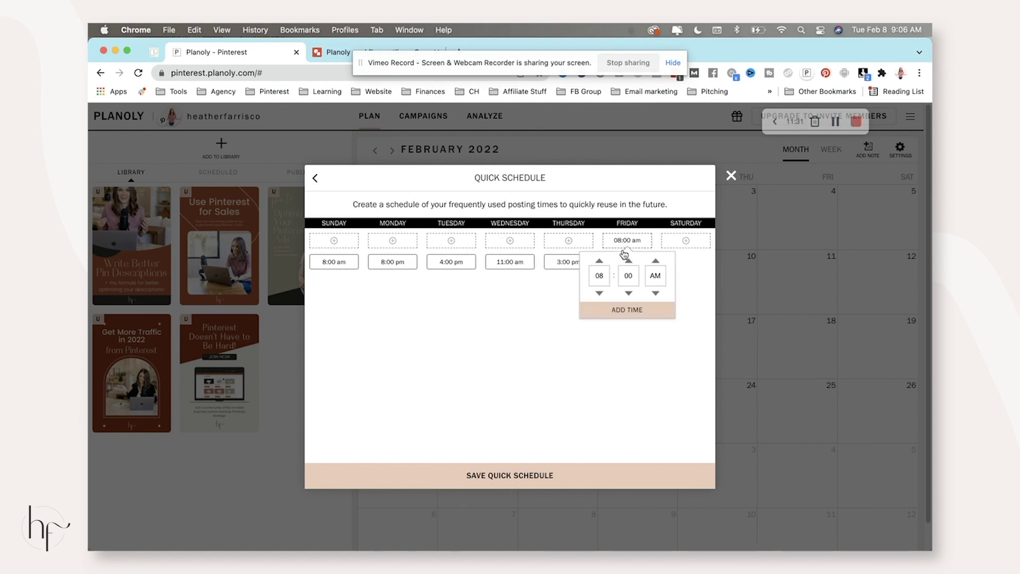
pyautogui.click(628, 309)
pyautogui.click(685, 240)
pyautogui.click(657, 260)
pyautogui.click(713, 260)
pyautogui.click(685, 310)
# - Save the quick schedule and schedule the traffic pin for Feb 8 at 4:00 pm
pyautogui.click(510, 474)
pyautogui.click(730, 175)
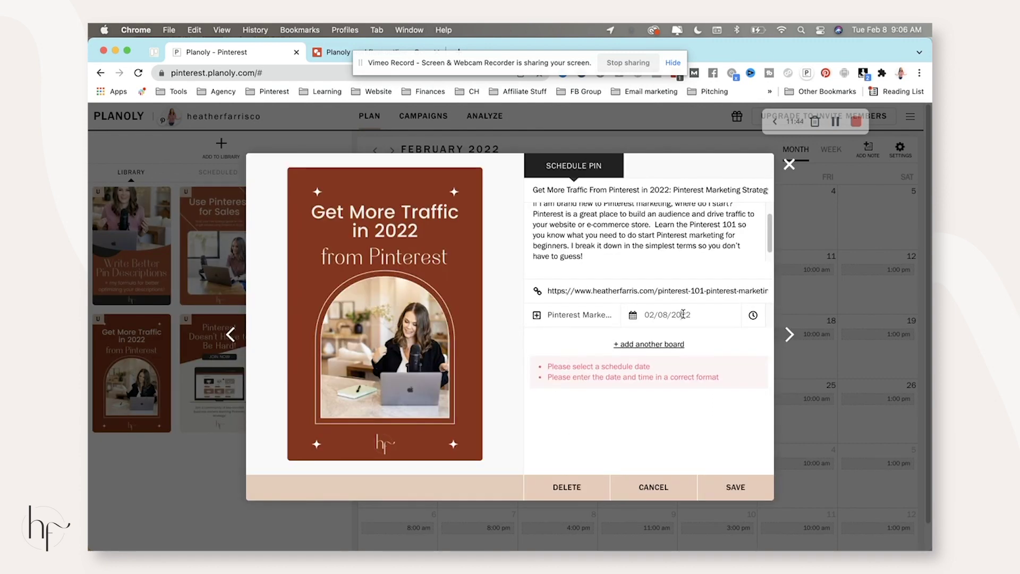
pyautogui.click(752, 315)
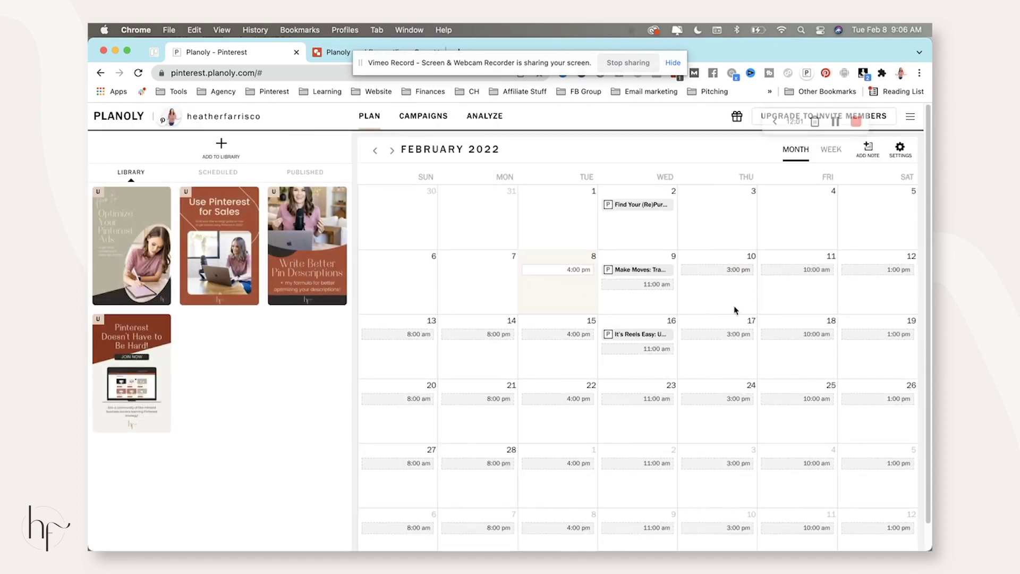
# - Open the Optimize Your Pinterest Ads pin and copy its headline from the ClickUp task
pyautogui.click(153, 239)
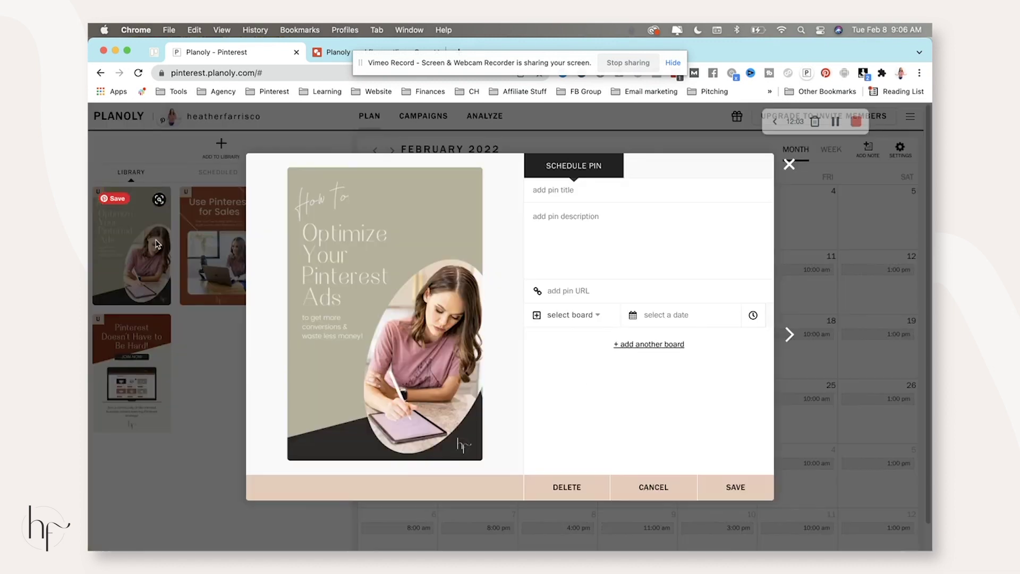
pyautogui.click(668, 313)
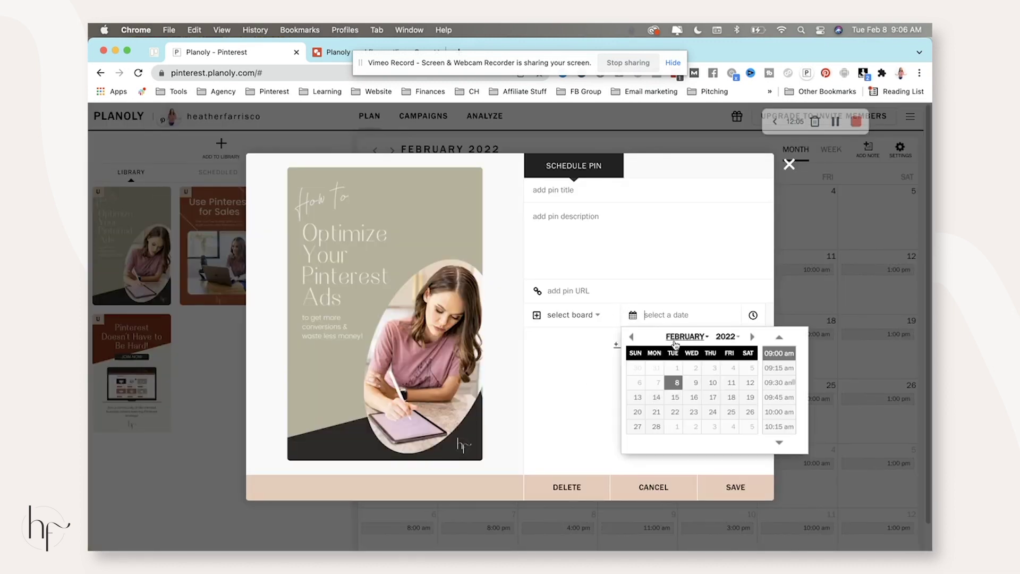
pyautogui.click(539, 190)
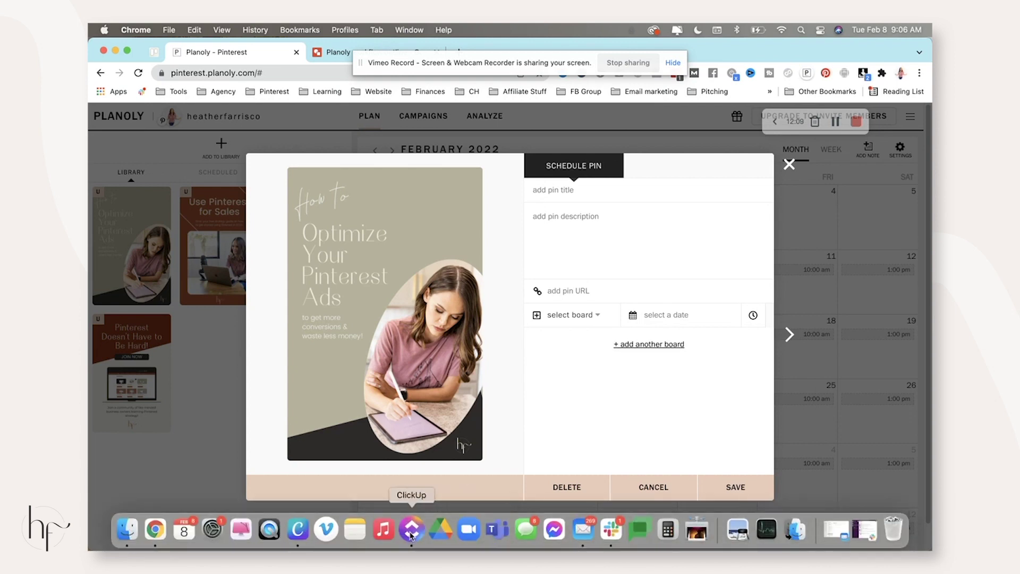
pyautogui.click(411, 533)
pyautogui.click(822, 125)
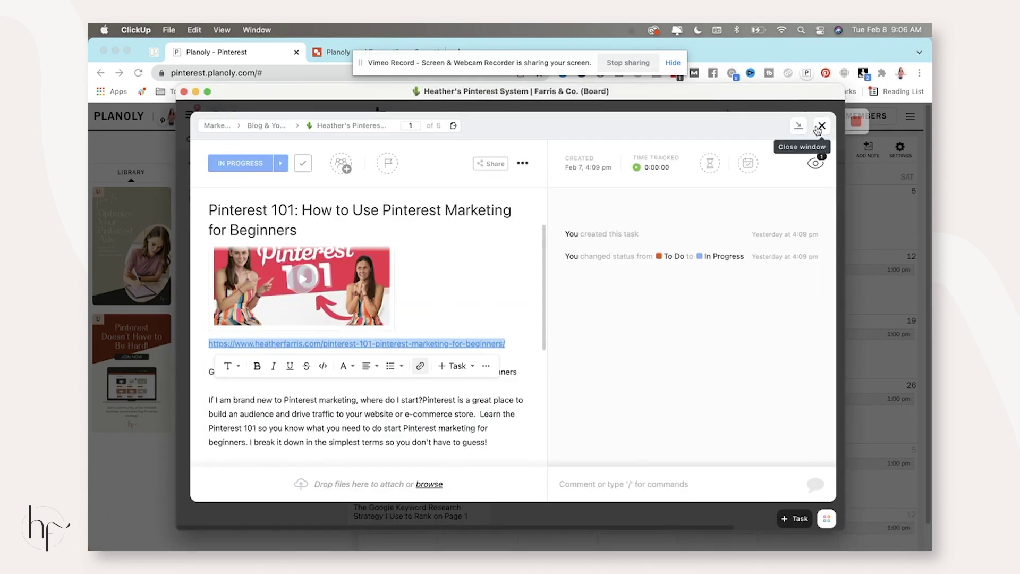
pyautogui.click(582, 280)
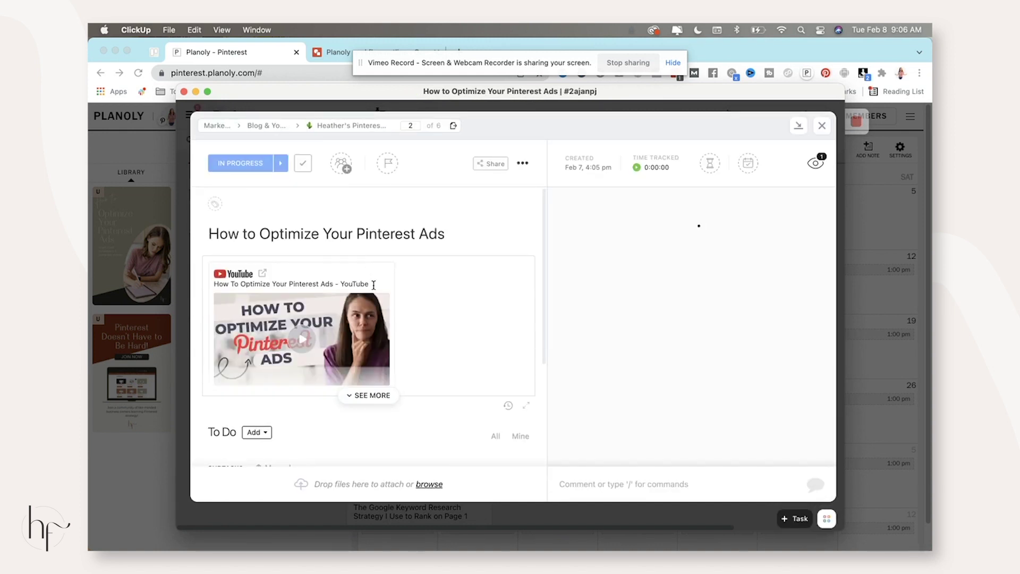
pyautogui.scroll(-5, 364, 289)
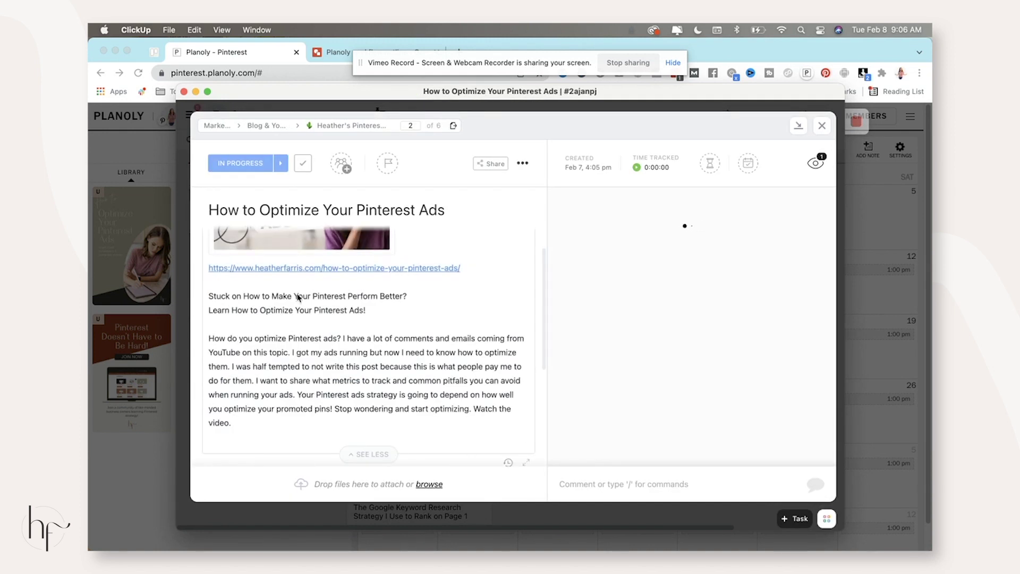
pyautogui.keyDown('shift'); pyautogui.click(433, 301); pyautogui.keyUp('shift')
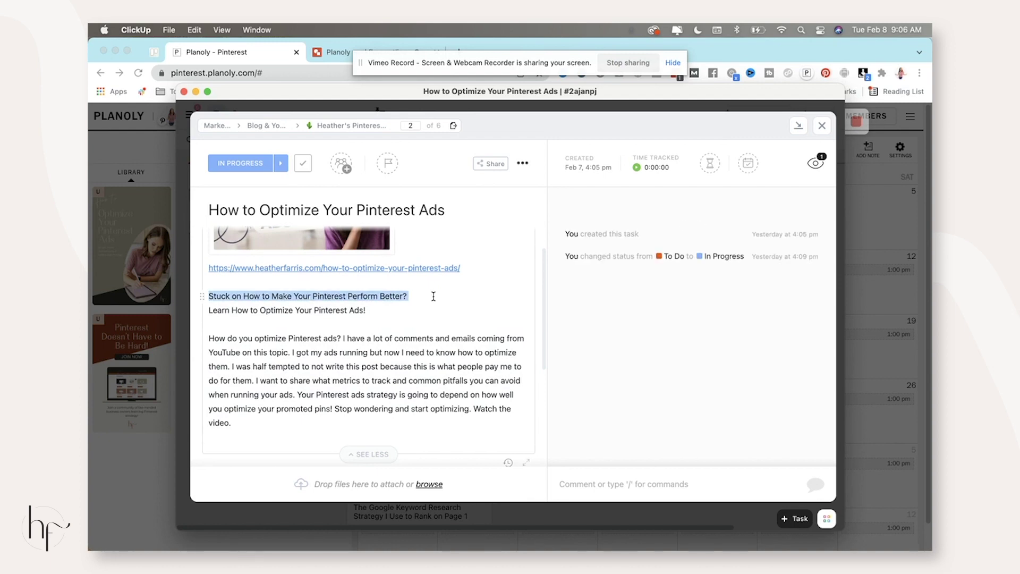
pyautogui.press('super+Tab')
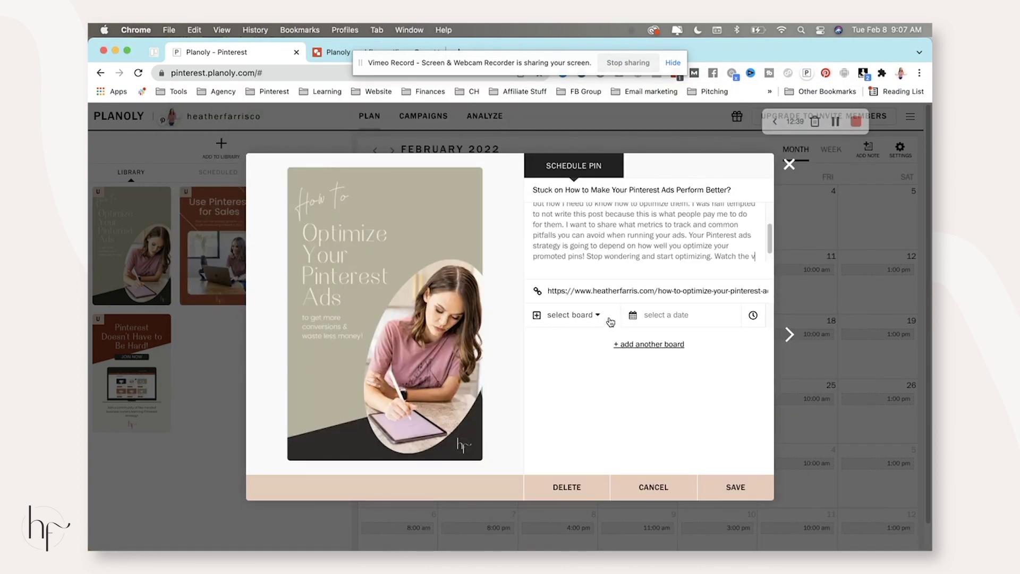
# - File the pin to the Promoted Pins board and save it for Feb 9 at 9:07 am
pyautogui.click(570, 315)
pyautogui.write('promoted')
pyautogui.click(576, 407)
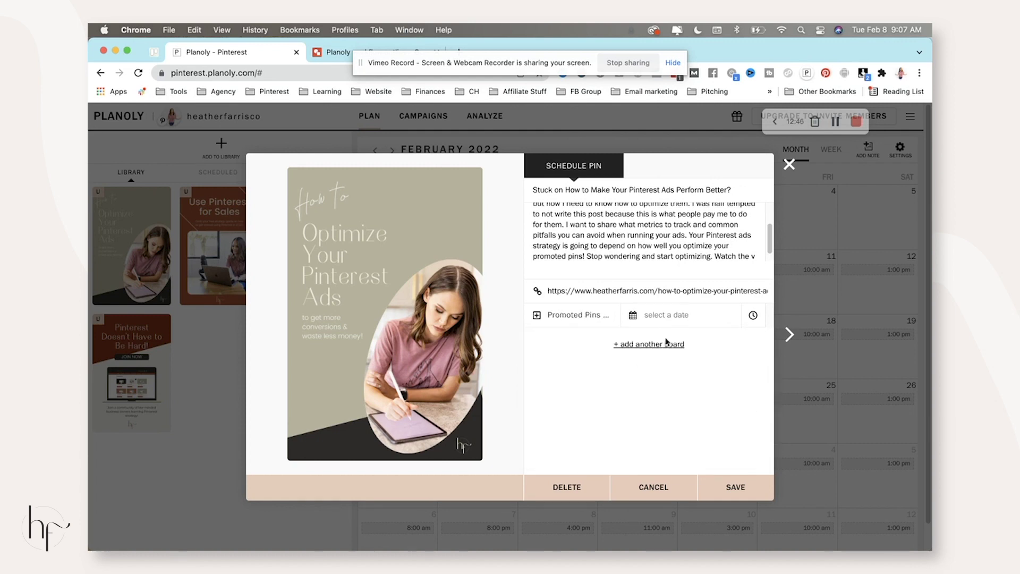
pyautogui.click(666, 314)
pyautogui.click(685, 382)
pyautogui.click(702, 498)
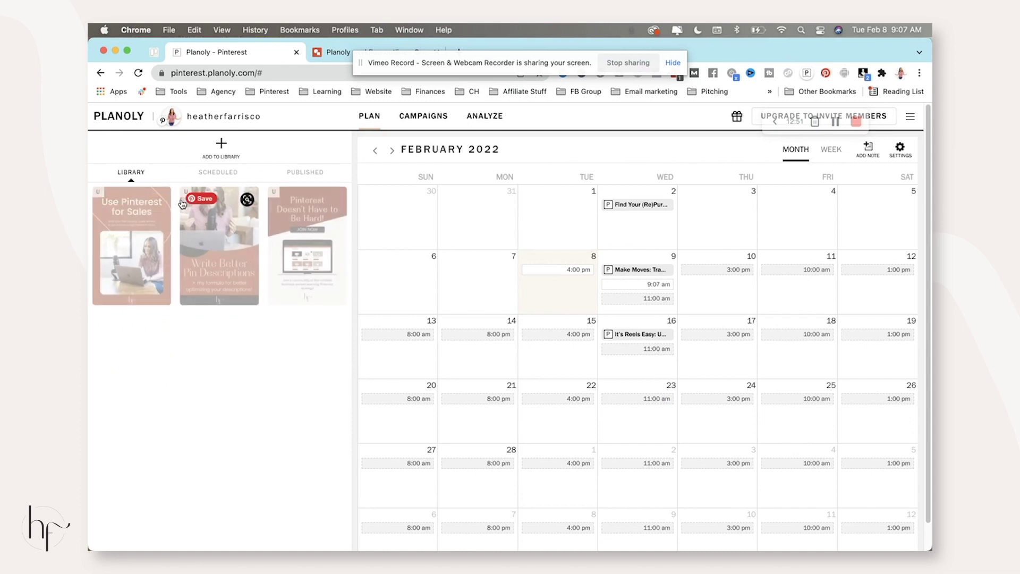
# - Give the Use Pinterest for Sales pin its strategy-guide title from ClickUp
pyautogui.click(143, 224)
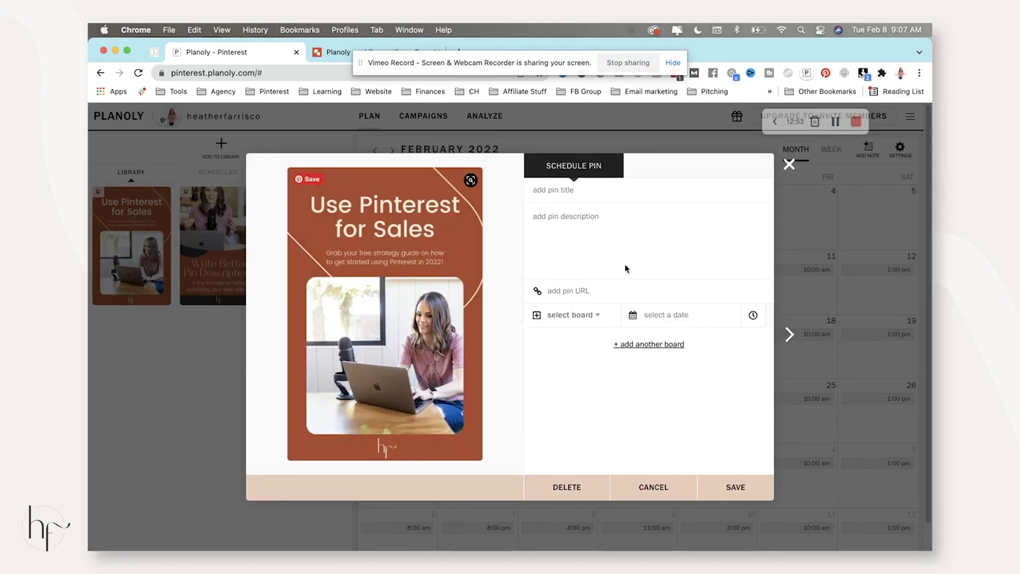
pyautogui.moveTo(430, 542)
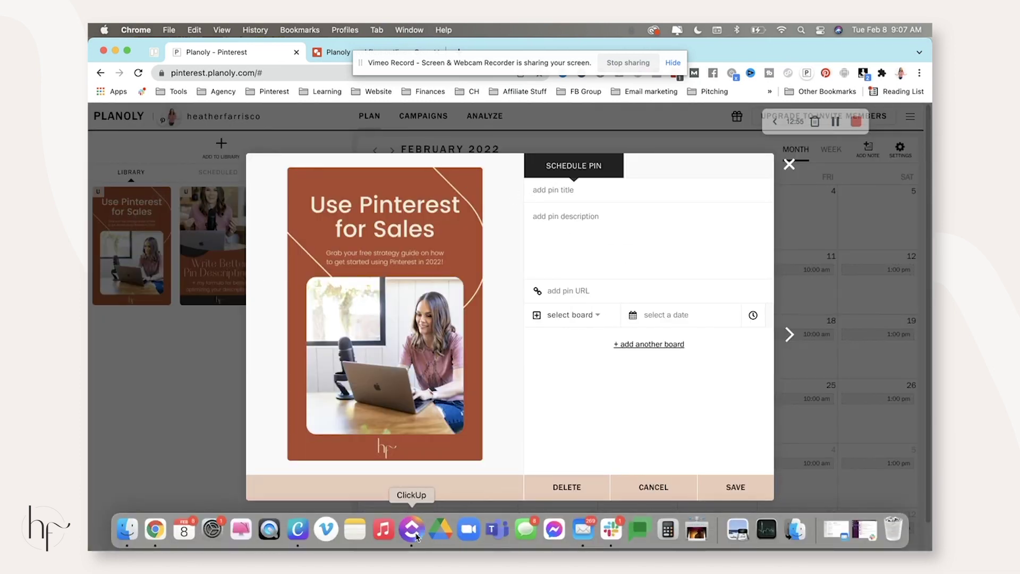
pyautogui.click(417, 537)
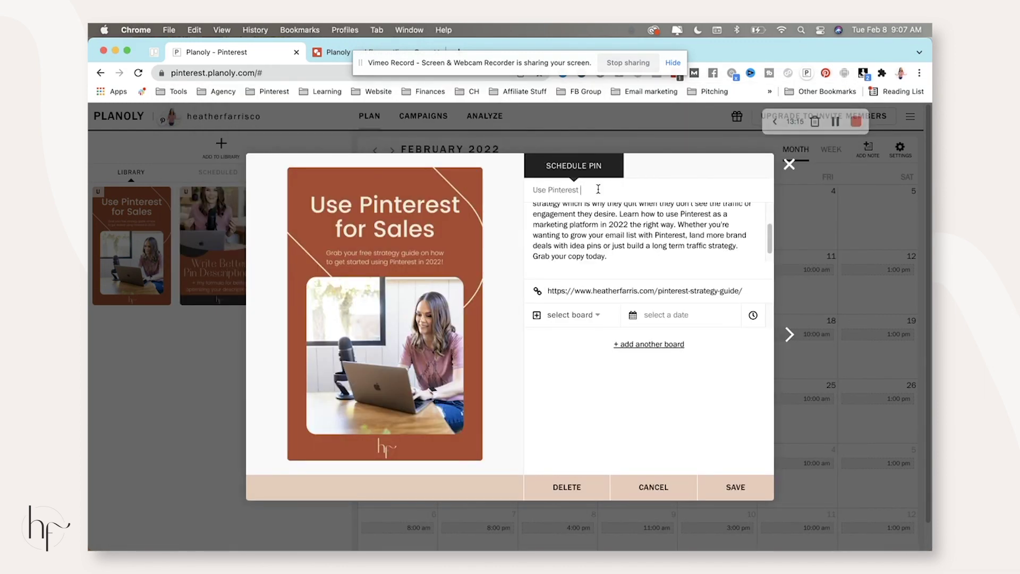
pyautogui.write('for Sales in 2022: Grab Your Free Pinterest Strategy Guide')
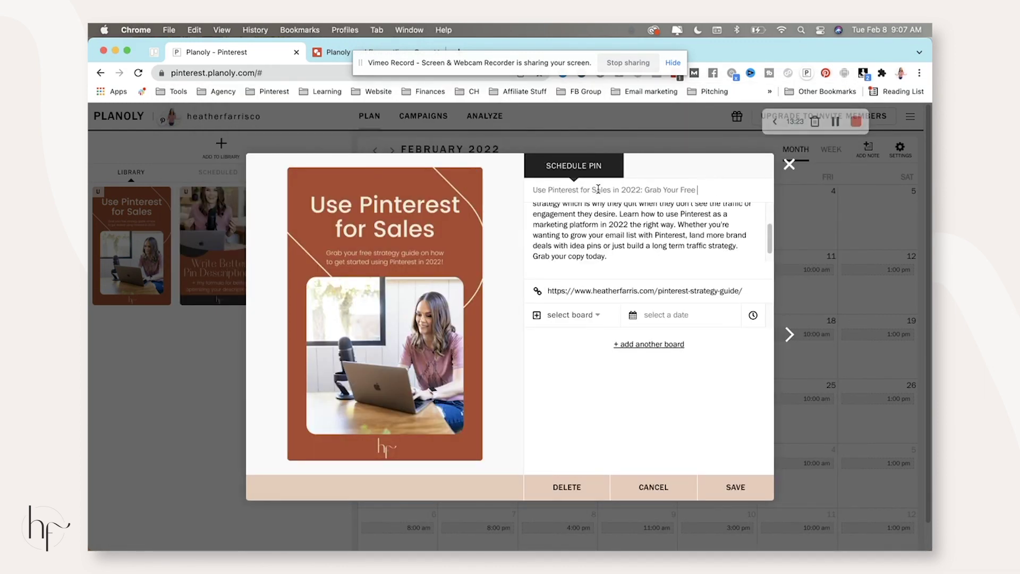
# - File the pin to the Pinterest strategy board, then open Write Better Pin Descriptions
pyautogui.click(570, 314)
pyautogui.click(635, 340)
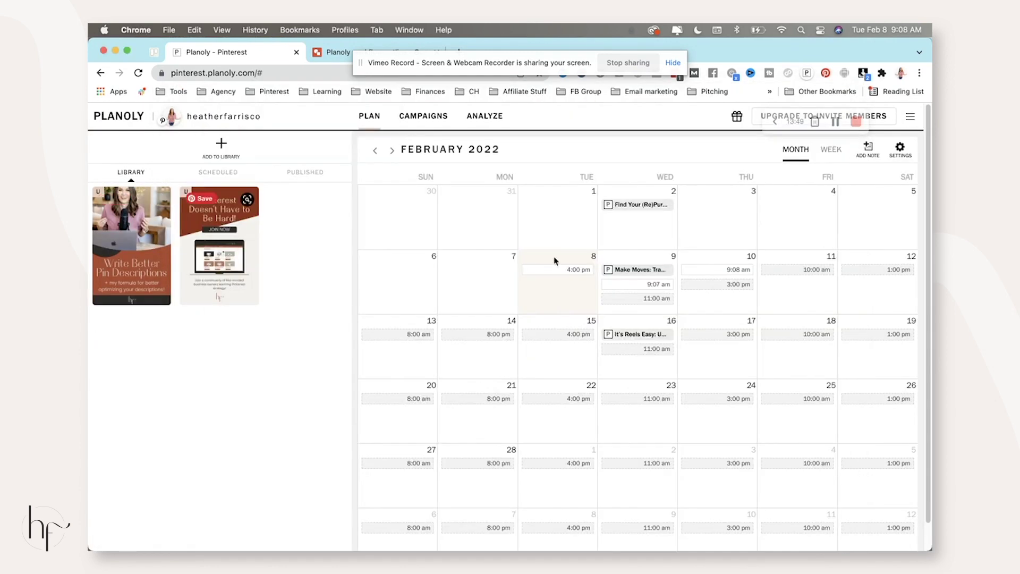
pyautogui.click(553, 261)
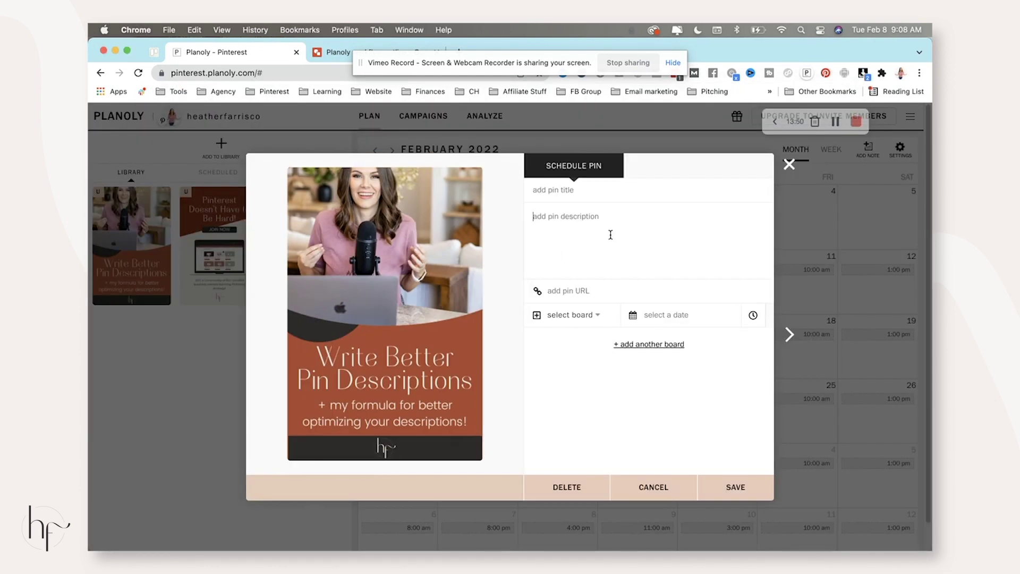
# - Paste the description and blog post URL into the Write Better Pin Descriptions pin
pyautogui.write("I often get asked how to write Pinterest descriptions that help my audience rank their pins in Pinterest search. Today I want to show you the method I have been using for years to rank my pins in search & drive enough curiosity to get them to click on my pin to my website. It's not as difficult as it seems but it does take some thinking about what drives your audience to click but you also have to get your pin to rank first. Make sure you use this method in your Pinterest marketing strategy going forward. Watch the video!")
pyautogui.click(409, 528)
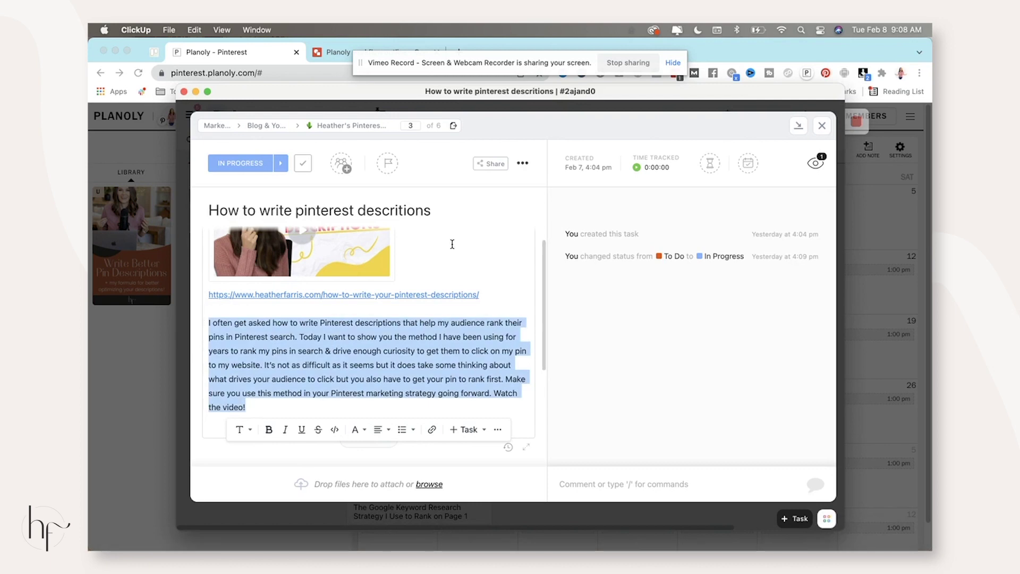
pyautogui.tripleClick(486, 294)
pyautogui.press('super+c')
pyautogui.press('super+Tab')
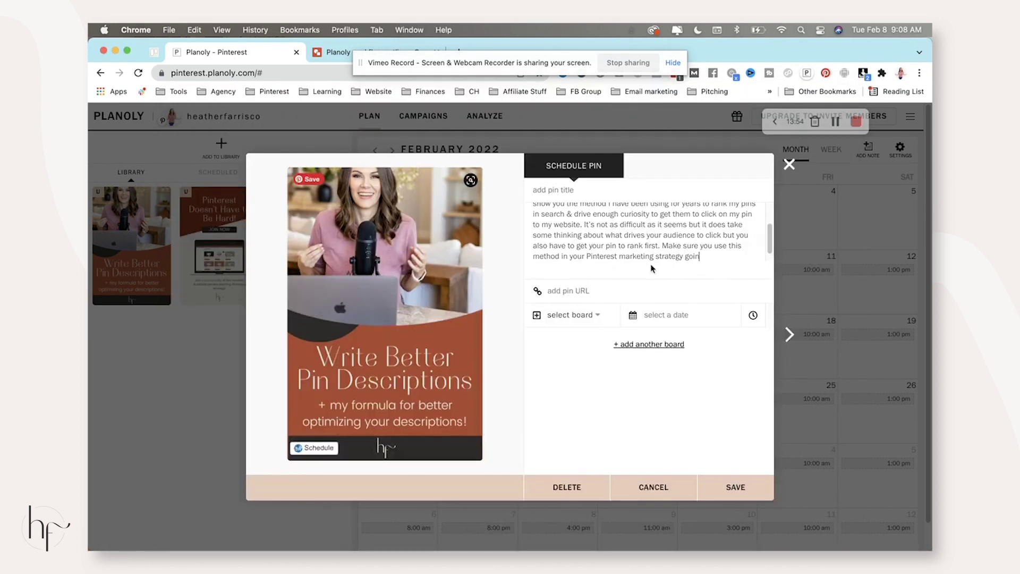
pyautogui.click(615, 291)
pyautogui.press('super+v')
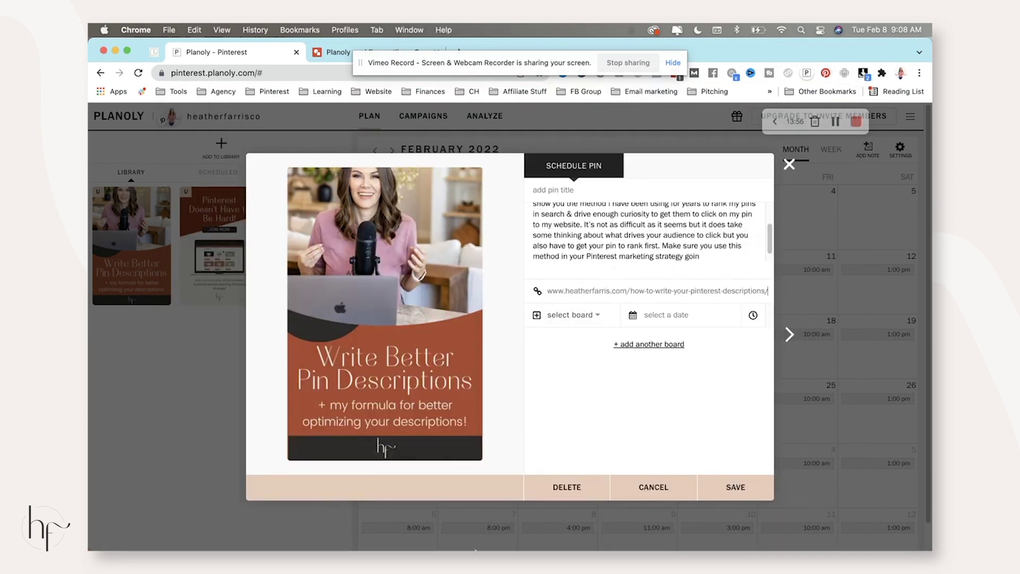
# - Type the pin title ending 'Your Pinterest Marketing Strategy'
pyautogui.click(410, 528)
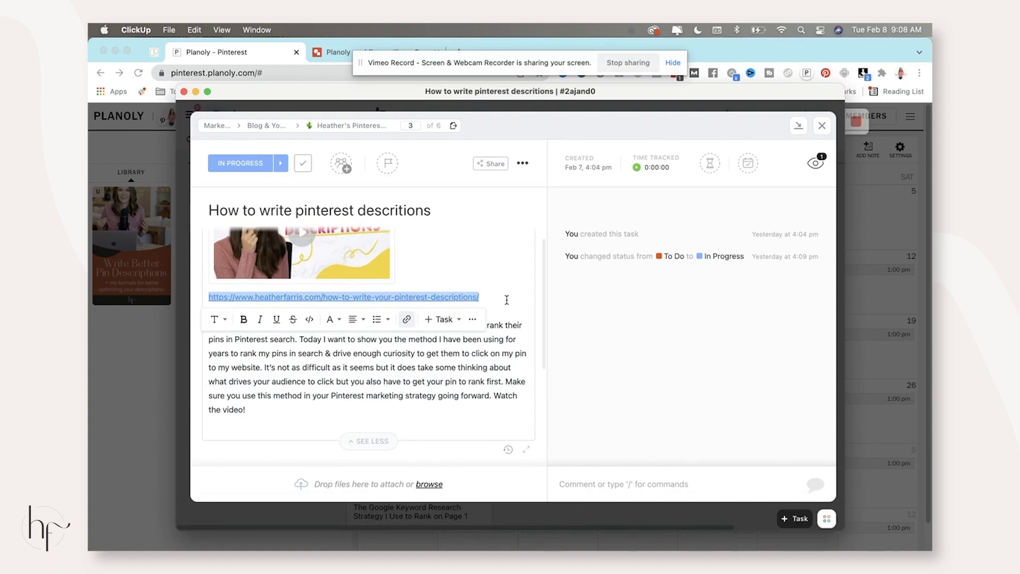
pyautogui.scroll(2, 494, 298)
pyautogui.scroll(-5, 485, 303)
pyautogui.scroll(3, 414, 301)
pyautogui.click(122, 342)
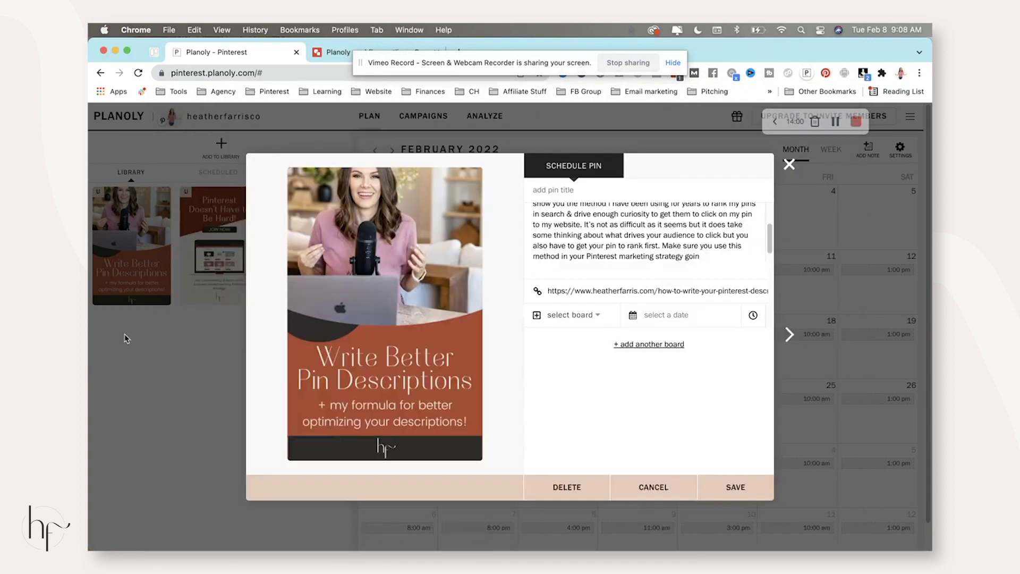
pyautogui.click(583, 190)
pyautogui.write('Write Better Pin Description')
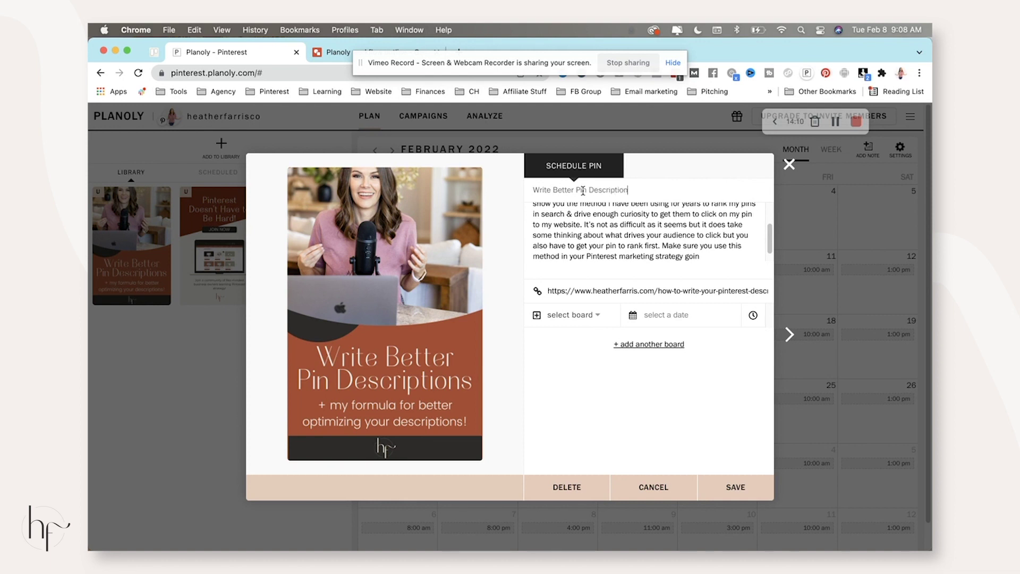
pyautogui.write('Your Pinterest Marketing Strategy')
# - File the pin to the Pinterest marketing board and confirm the Feb 11, 9:08 am schedule
pyautogui.click(615, 321)
pyautogui.write('des')
pyautogui.press('BackSpace')
pyautogui.press('BackSpace')
pyautogui.press('BackSpace')
pyautogui.write('pinterest market')
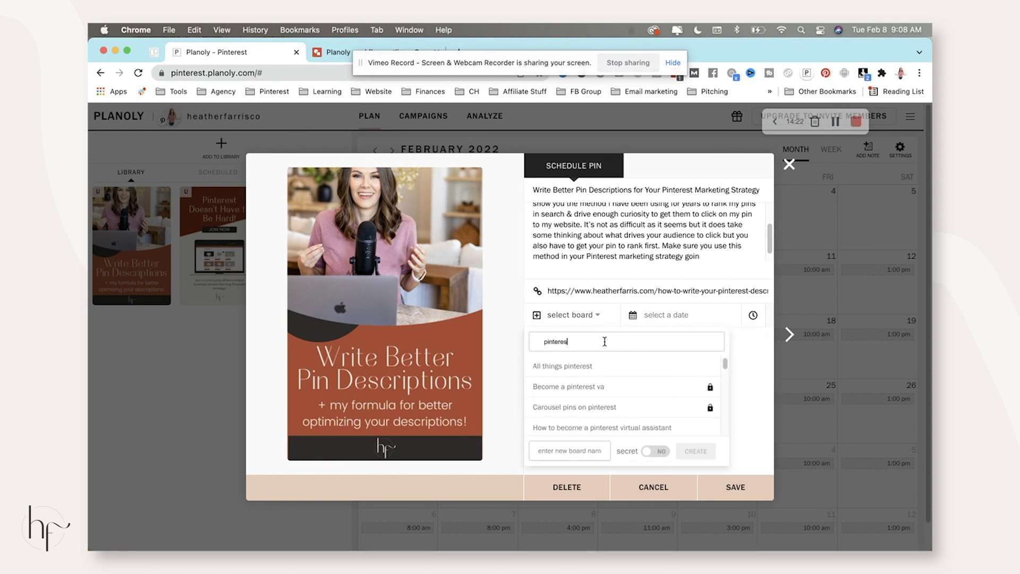
pyautogui.click(601, 387)
pyautogui.press('Return')
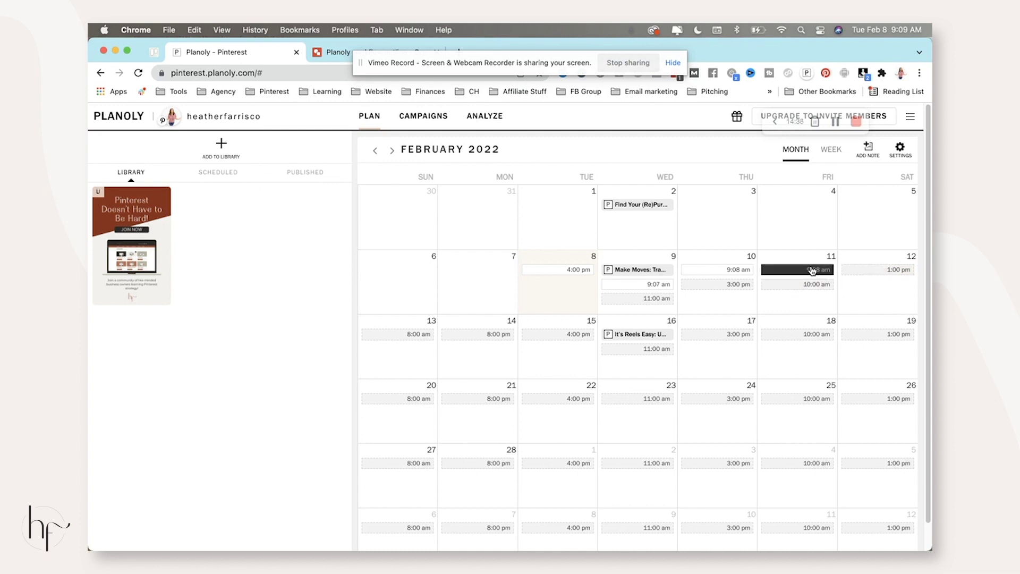
# - Review the Feb 11 pin's details, then open 'Pinterest Doesn't Have to Be Hard!'
pyautogui.moveTo(812, 272)
pyautogui.click(809, 301)
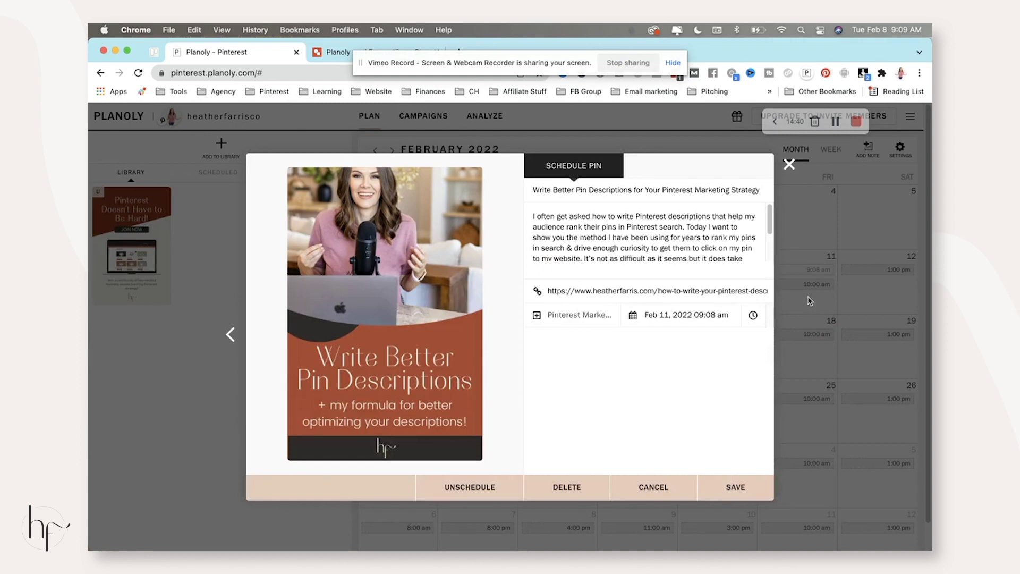
pyautogui.click(789, 164)
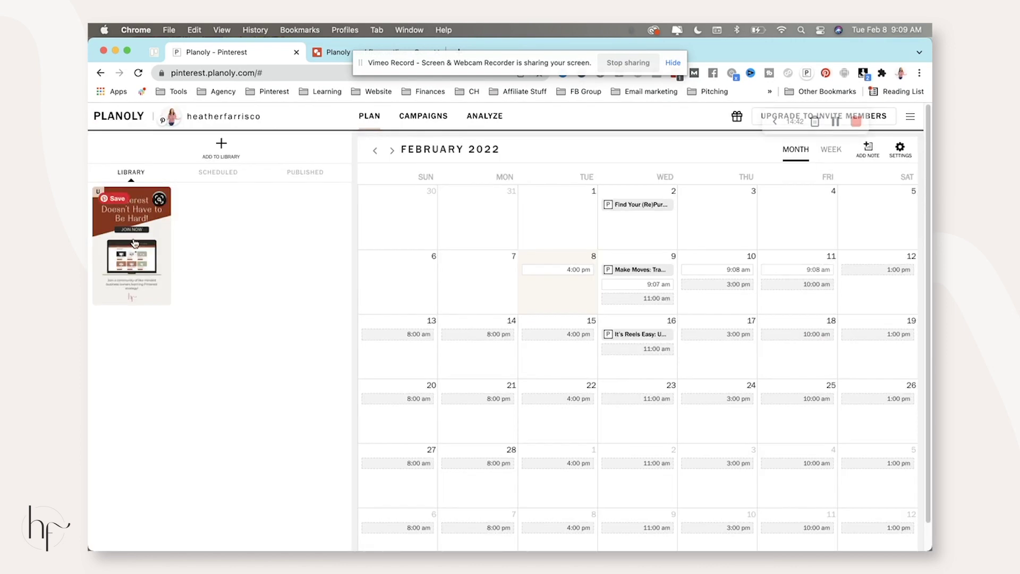
pyautogui.click(132, 245)
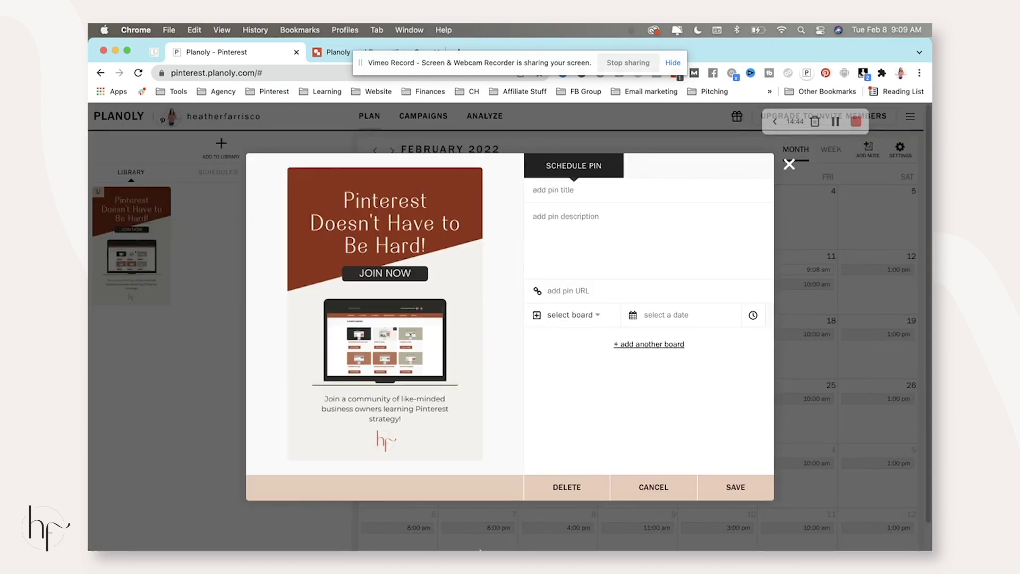
# - Open the Pin Profit Academy task in ClickUp for the pin's details
pyautogui.moveTo(467, 534)
pyautogui.click(412, 528)
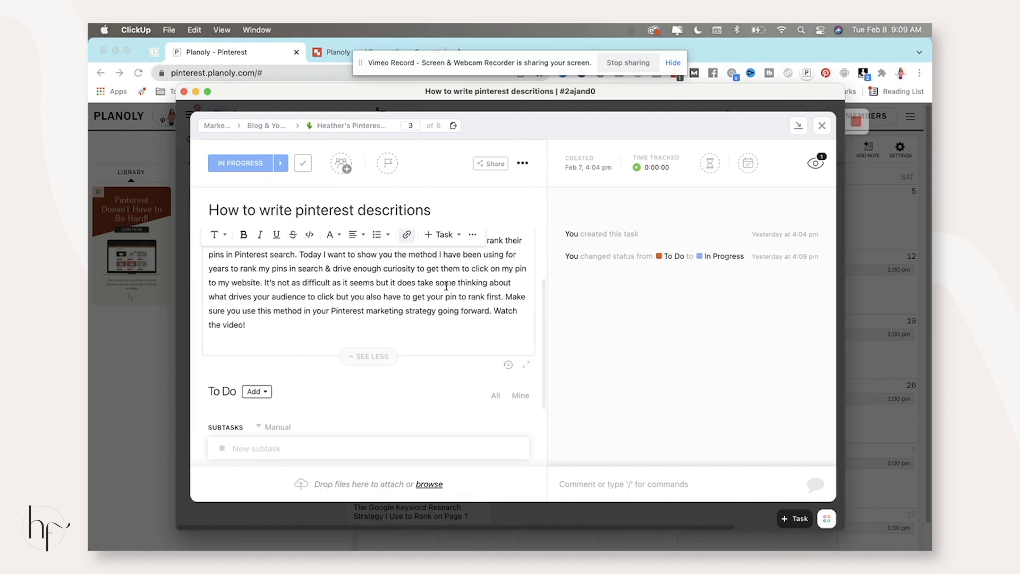
pyautogui.press('Escape')
pyautogui.click(587, 423)
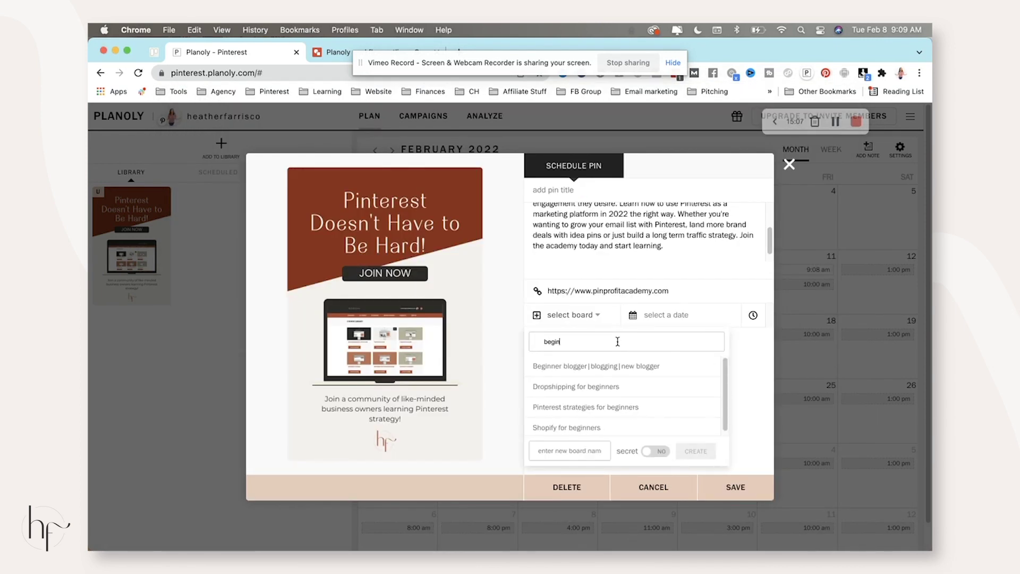
# - Choose a board, set Feb 12, and title the pin 'Pinterest Marketing Doesn't Have to Be Hard!'
pyautogui.click(586, 406)
pyautogui.click(751, 381)
pyautogui.click(632, 195)
pyautogui.write("Pinterest Marketing Doesn't Have to Be Hard! Lea")
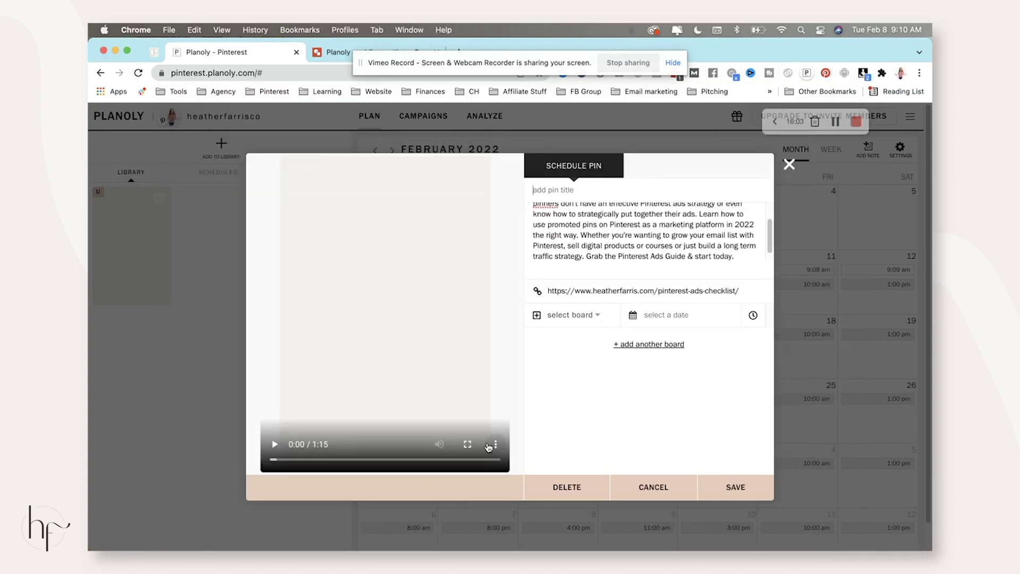
# - Preview the video, then title it 'Run Profitable Pinterest Ads in 2022' and save
pyautogui.click(495, 444)
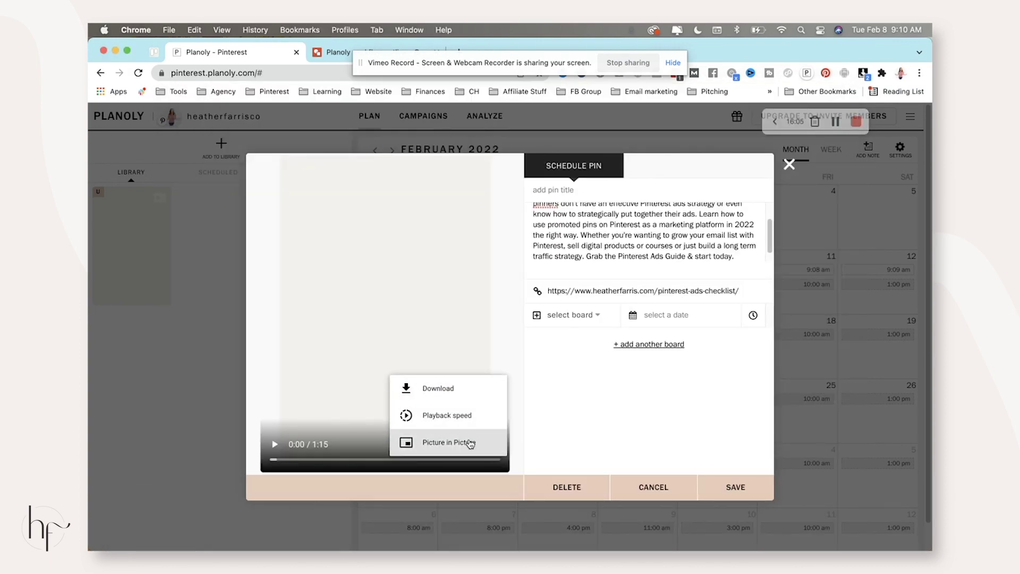
pyautogui.click(274, 444)
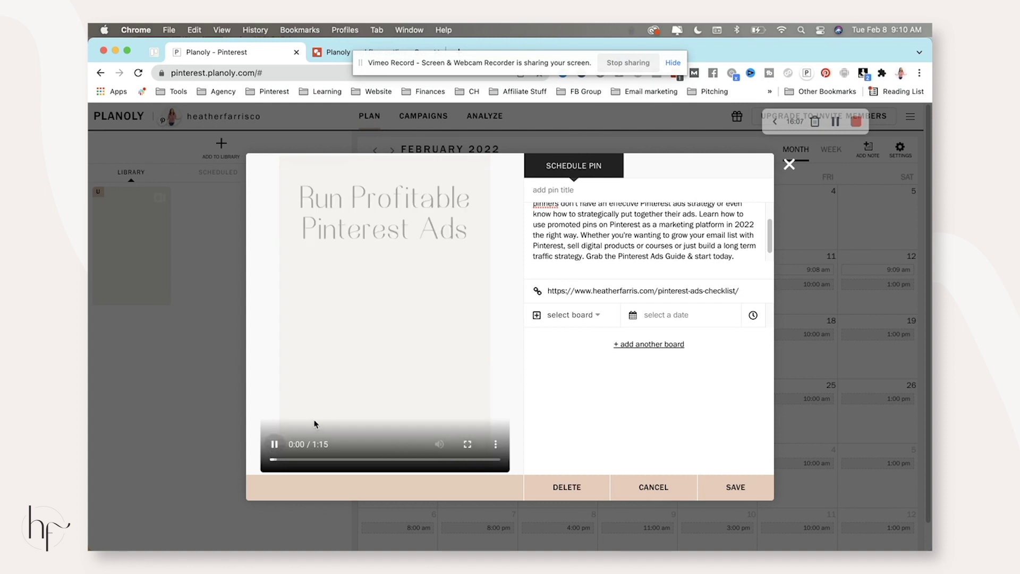
pyautogui.click(275, 444)
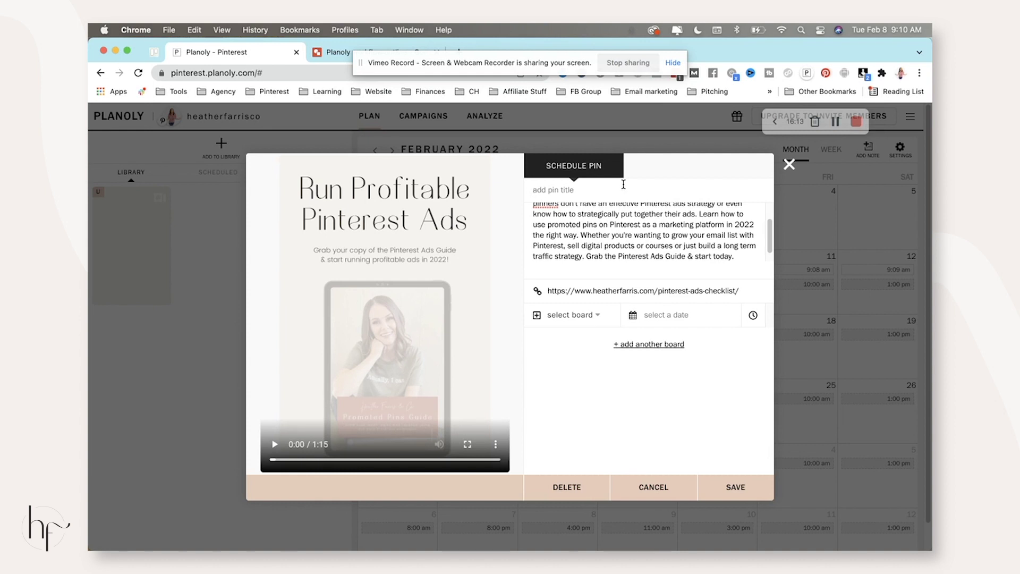
pyautogui.write('Run Profitable Pinterest Ads in 2022')
pyautogui.click(736, 486)
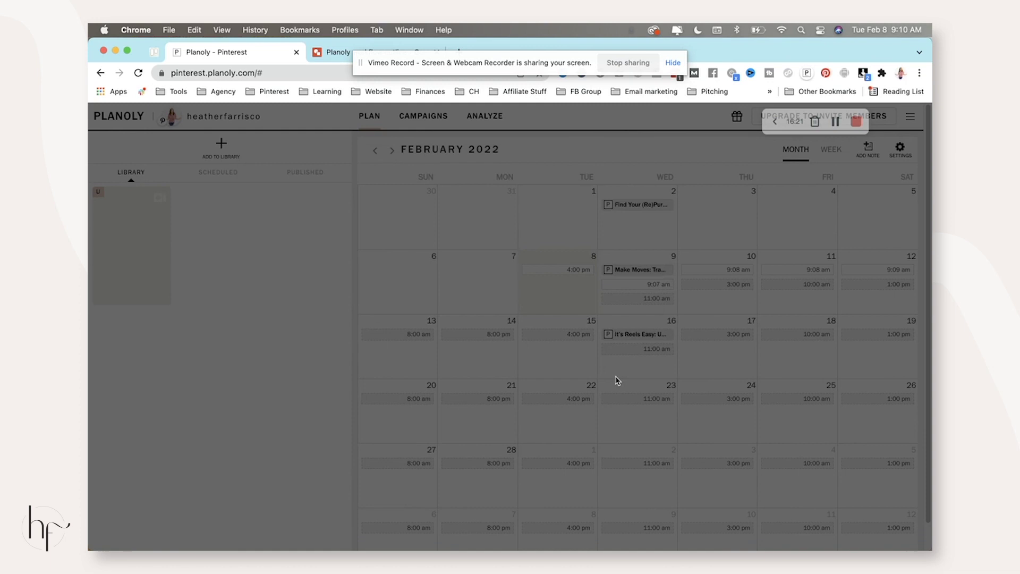
# - Put the video pin on the Promoted Pins board and schedule it for Feb 13
pyautogui.click(153, 257)
pyautogui.click(574, 314)
pyautogui.write('pro')
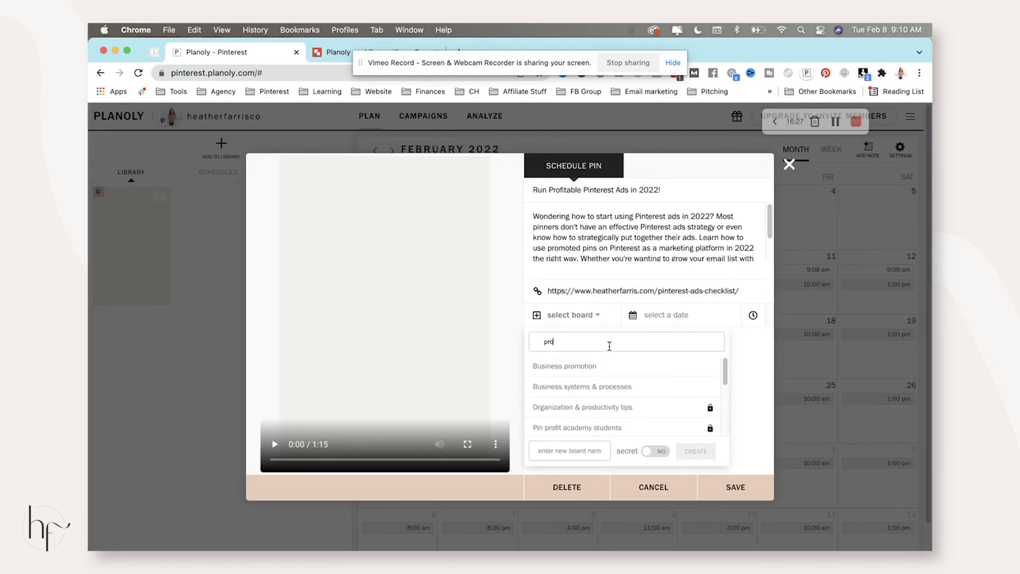
pyautogui.click(658, 351)
pyautogui.click(666, 314)
pyautogui.click(639, 396)
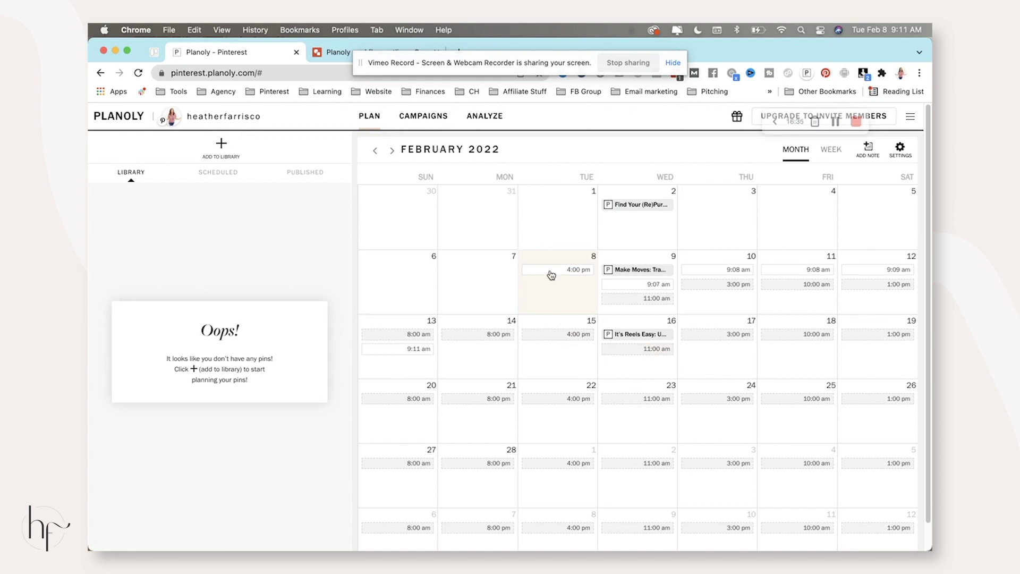
# - Attach Planoly Pins Video.mp4 to the Promoted Pins Guide task in ClickUp and close it
pyautogui.moveTo(497, 533)
pyautogui.click(411, 533)
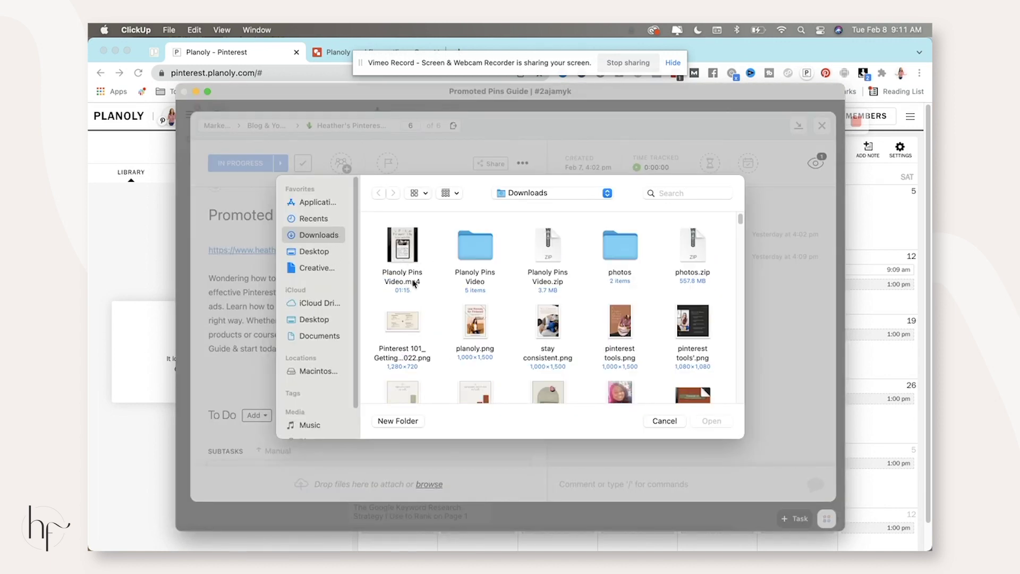
pyautogui.click(414, 285)
pyautogui.click(710, 420)
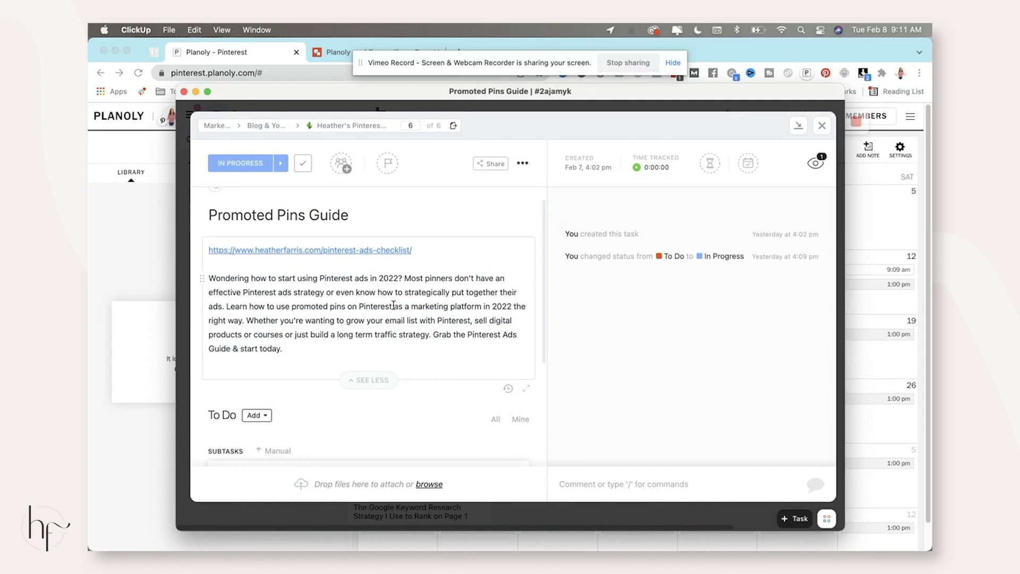
pyautogui.click(821, 125)
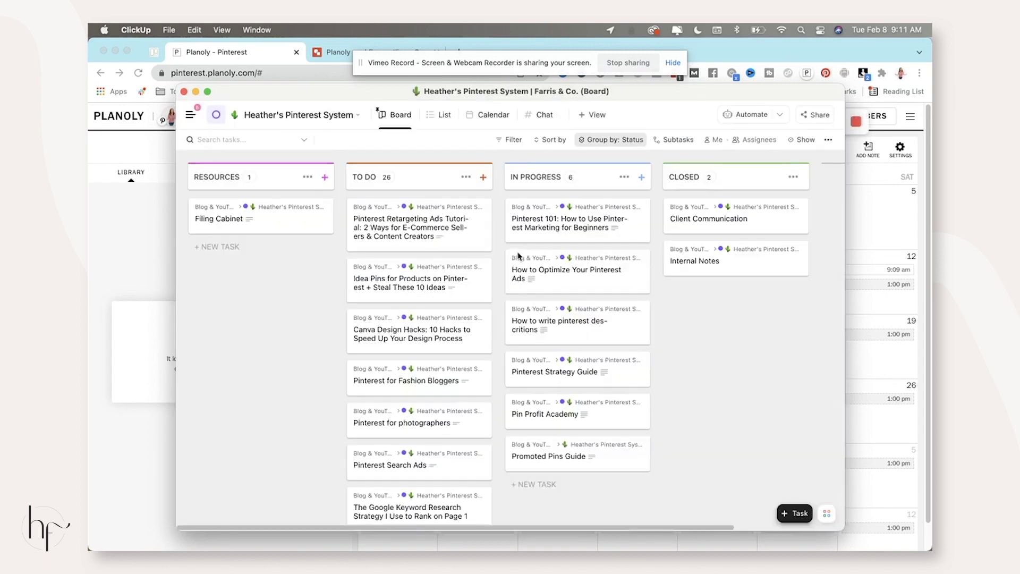
# - Attach 2.png to How to Optimize Your Pinterest Ads, then bring up the Planoly workflow outline
pyautogui.click(563, 271)
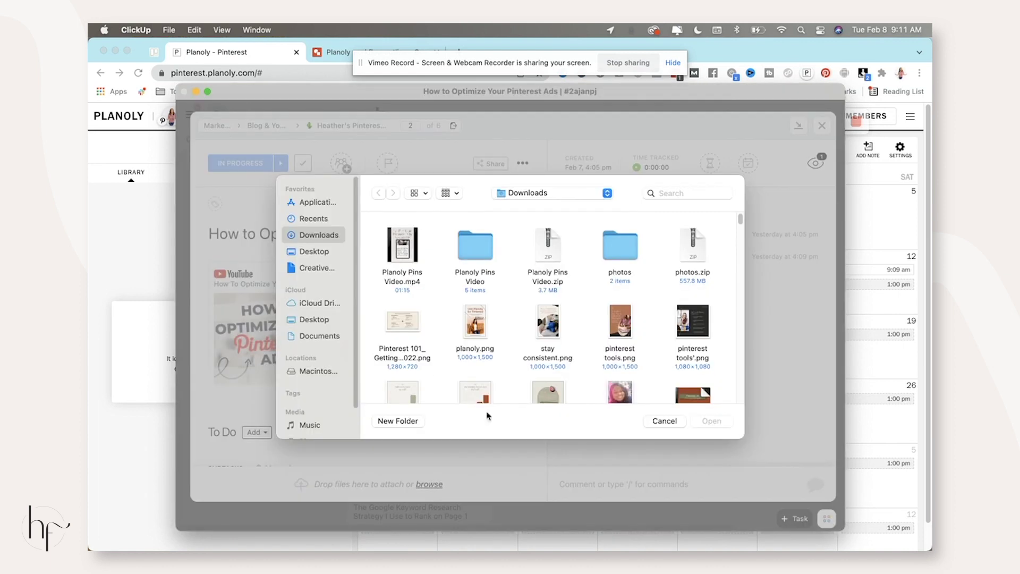
pyautogui.click(426, 484)
pyautogui.doubleClick(464, 255)
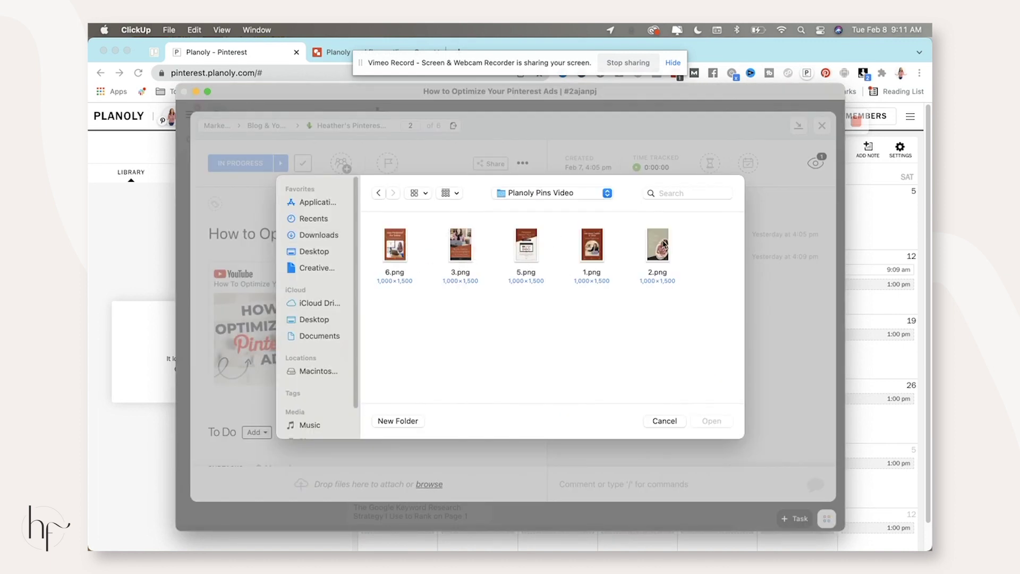
pyautogui.click(657, 244)
pyautogui.click(690, 421)
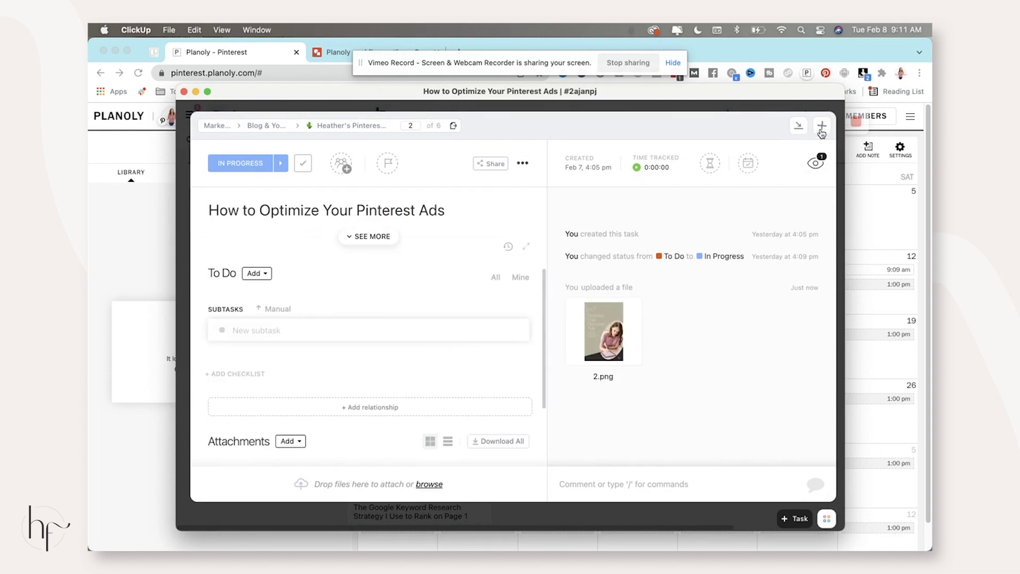
pyautogui.click(822, 130)
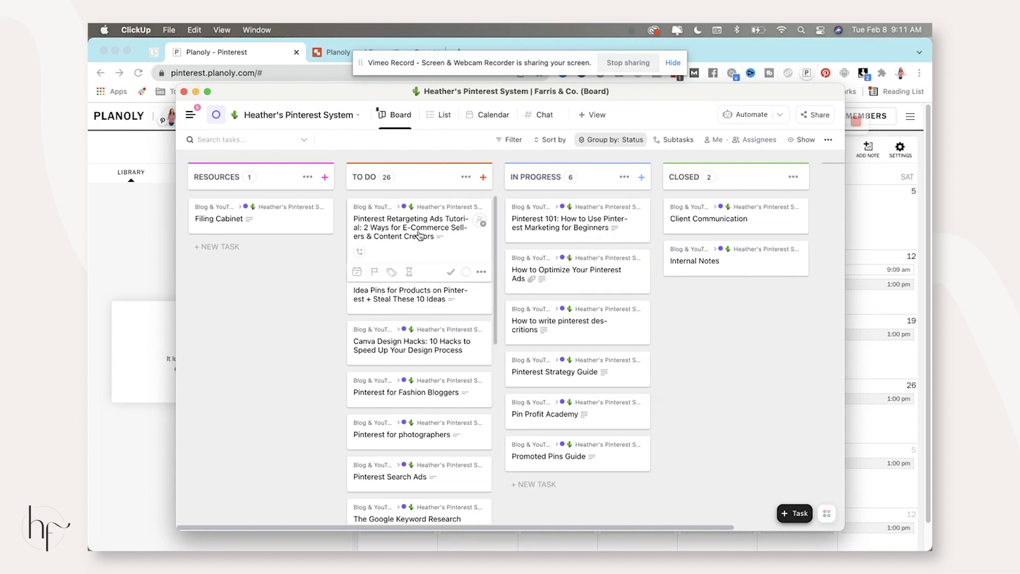
pyautogui.moveTo(438, 292); pyautogui.dragTo(426, 266)
pyautogui.click(335, 51)
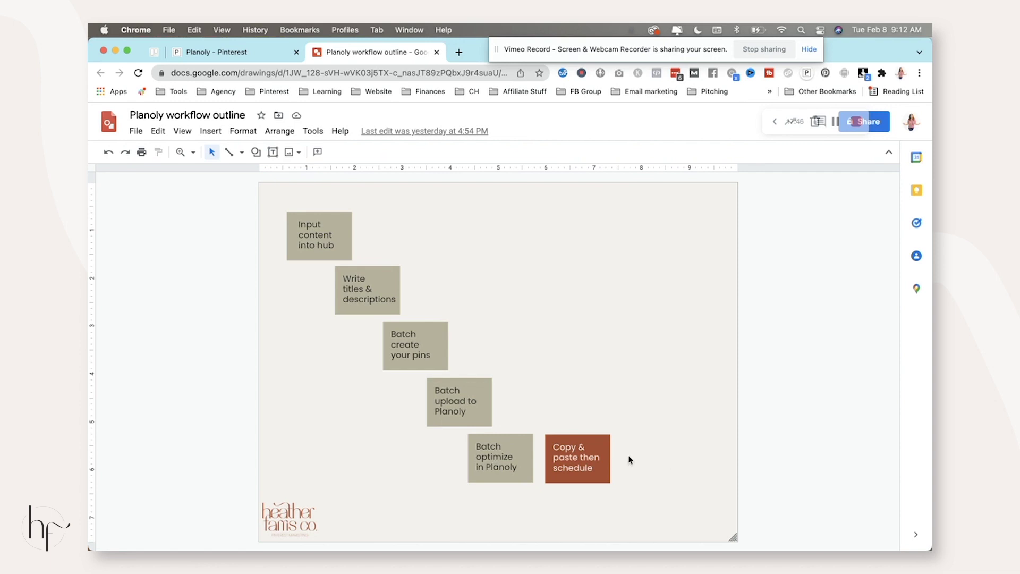
# - Trim the last workflow card from 'Copy & paste then schedule' to just 'schedule'
pyautogui.click(593, 459)
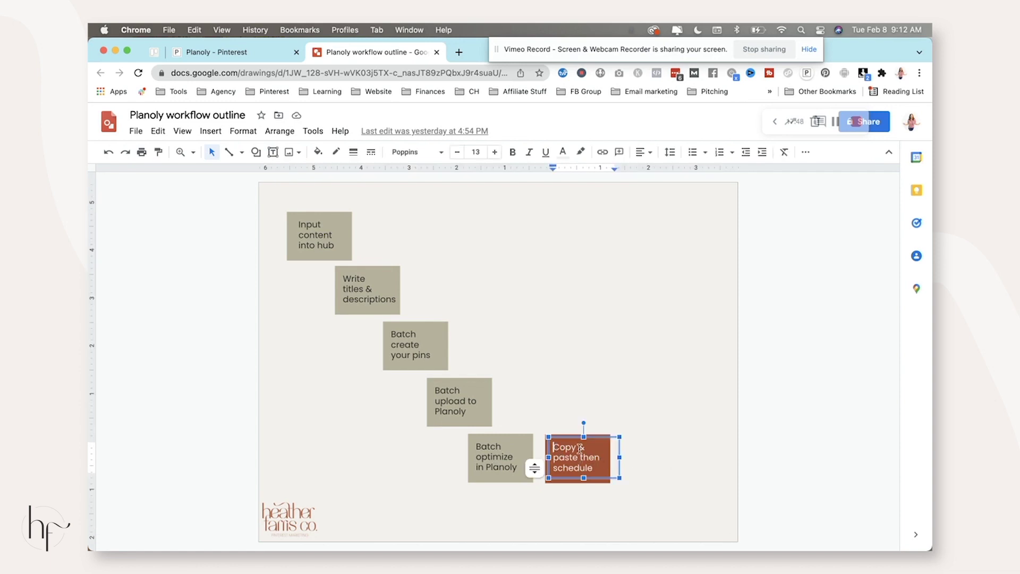
pyautogui.moveTo(556, 447); pyautogui.dragTo(600, 457)
pyautogui.press('BackSpace')
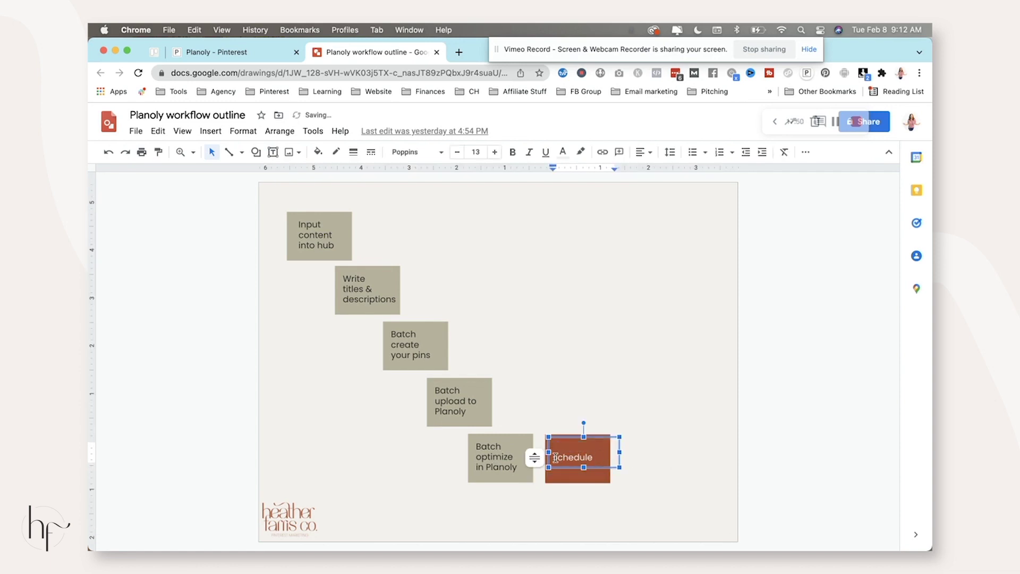
pyautogui.click(657, 437)
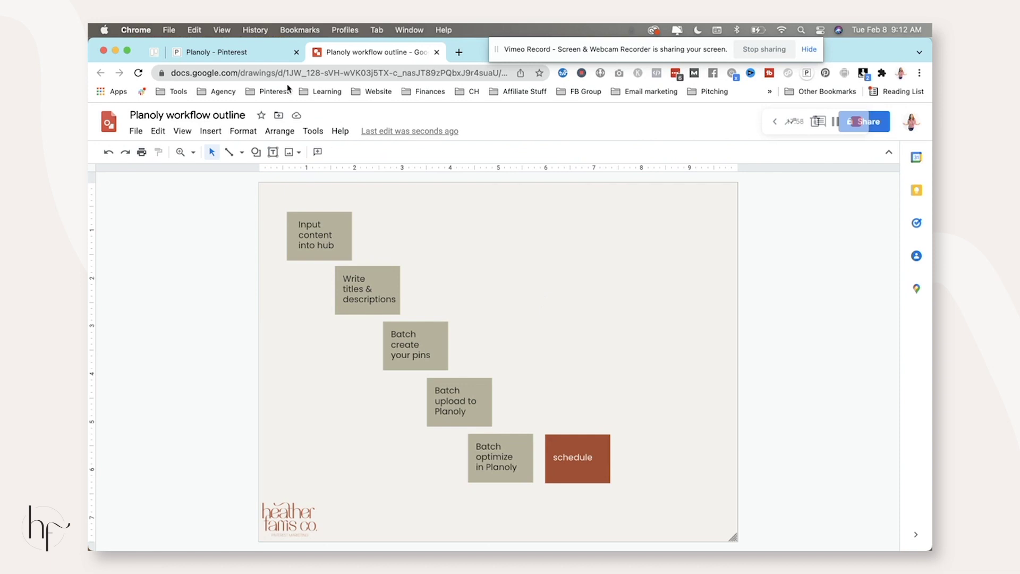
pyautogui.click(212, 51)
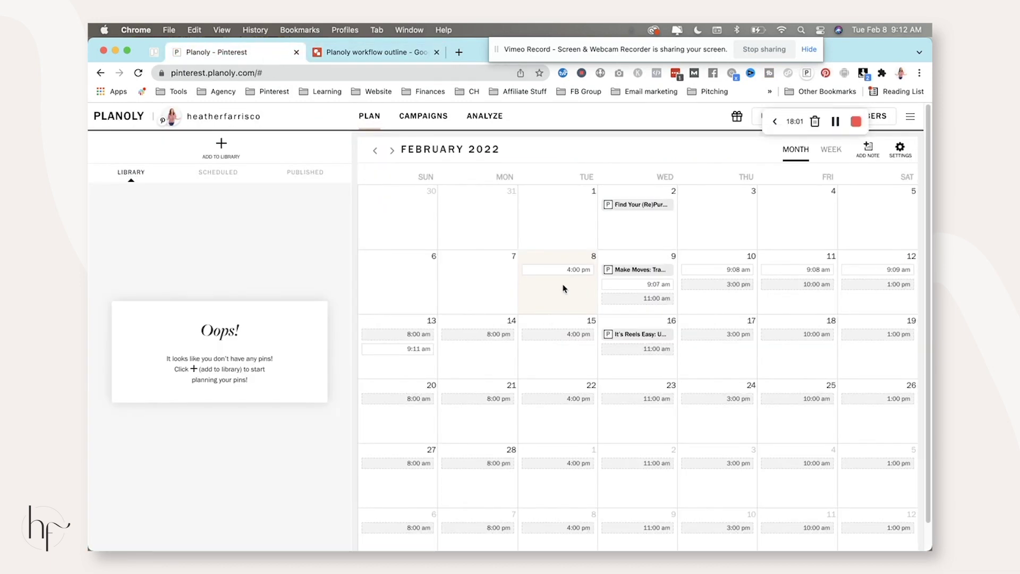